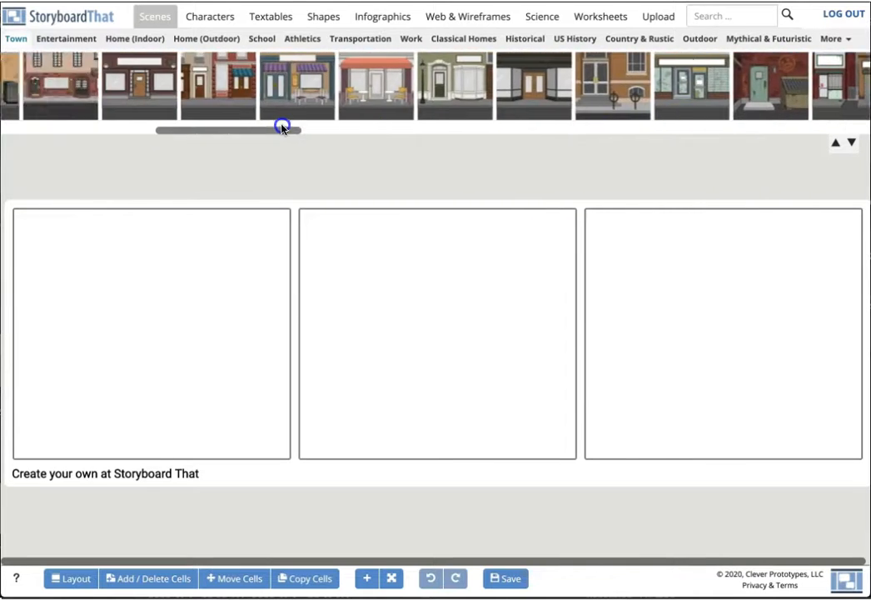
Step: Search the image library for "desert"
left_click(713, 18)
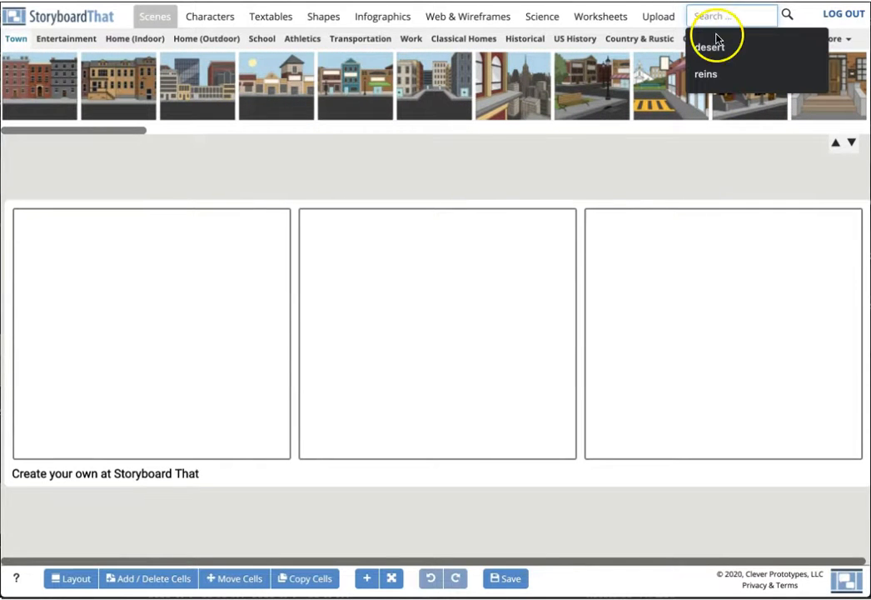
left_click(716, 48)
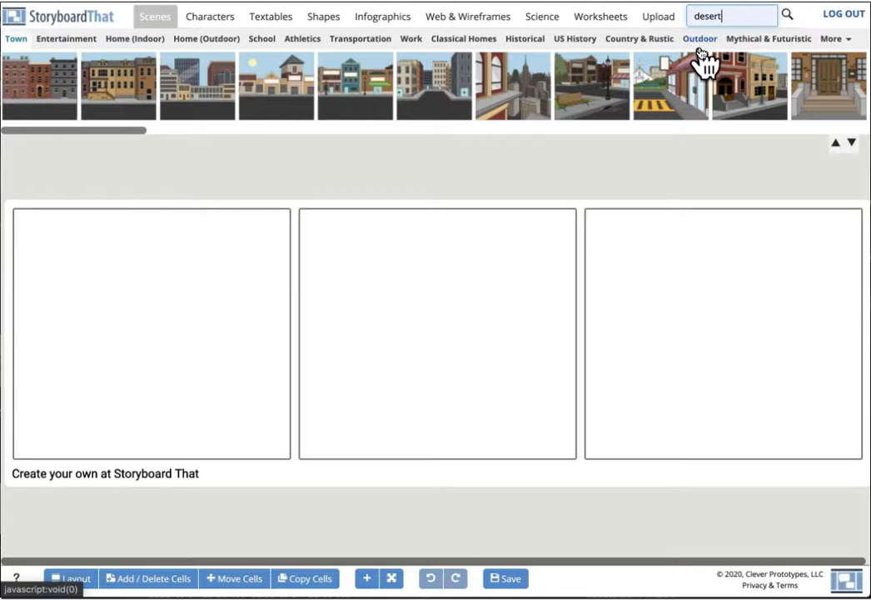
left_click(787, 17)
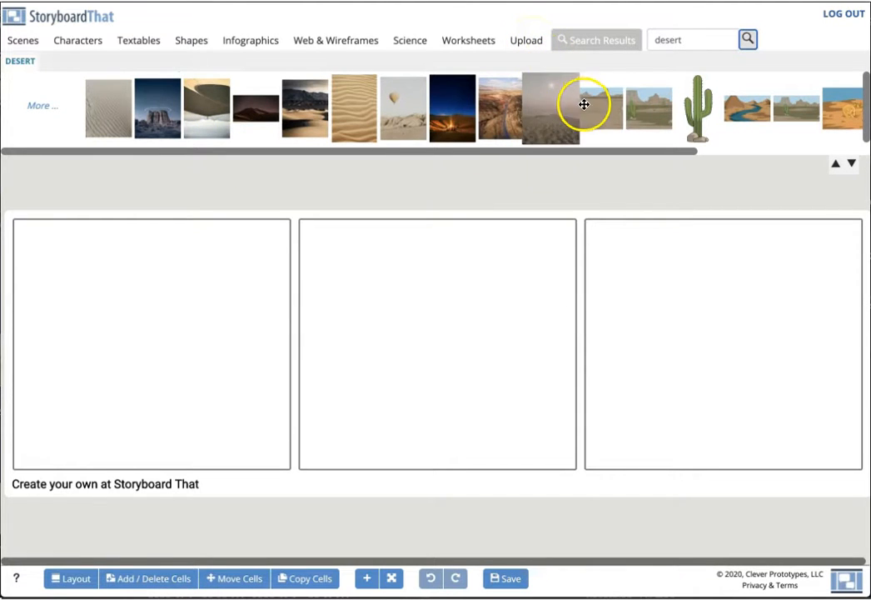
Step: Fill the first storyboard cell with the hot-air balloon desert photo and flip it horizontally
left_click_drag(405, 125, 55, 304)
left_click_drag(117, 341, 237, 423)
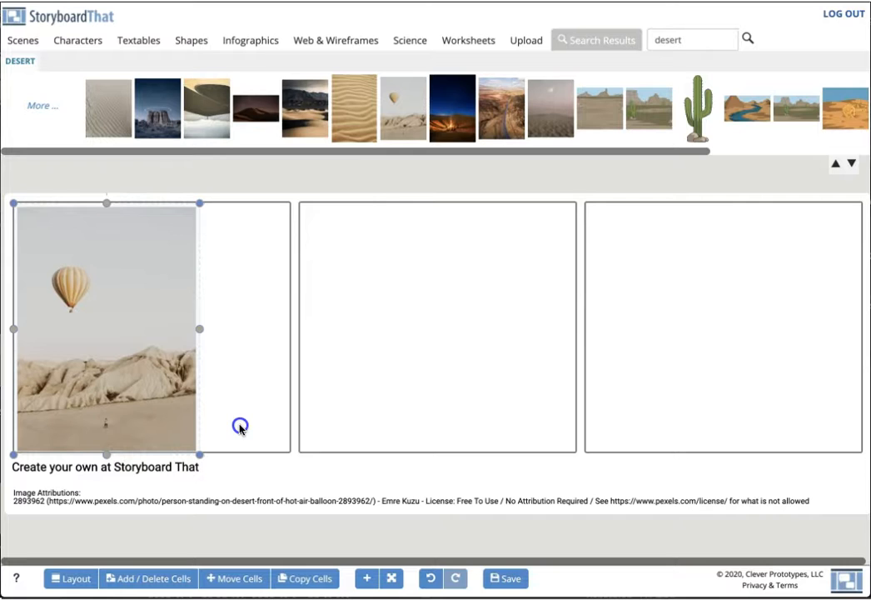
left_click_drag(204, 333, 292, 332)
left_click(234, 269)
left_click_drag(155, 200, 154, 199)
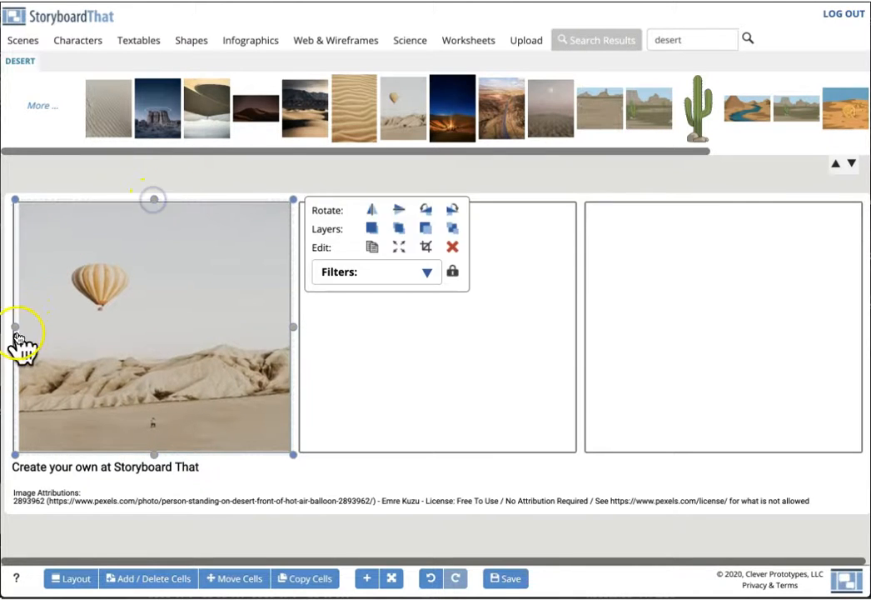
left_click_drag(17, 324, 13, 327)
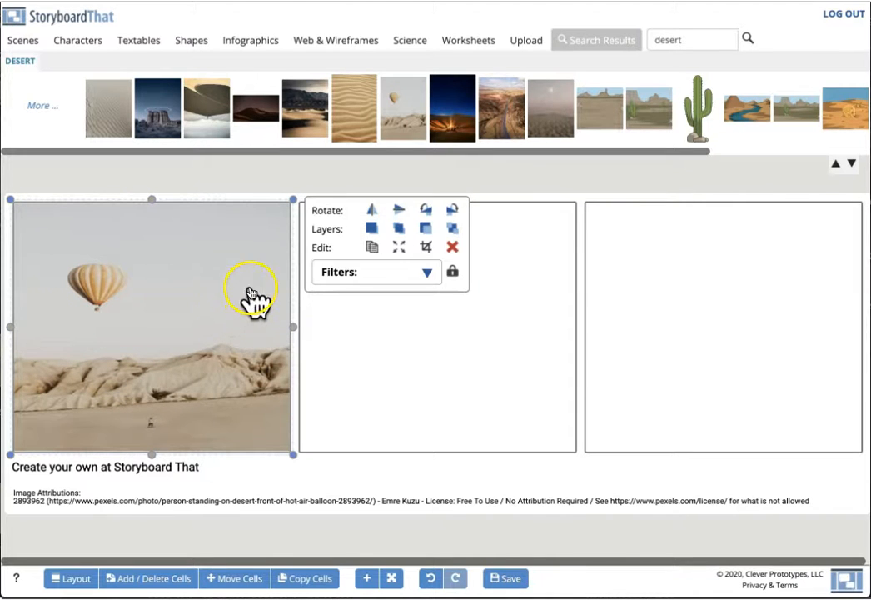
left_click(374, 210)
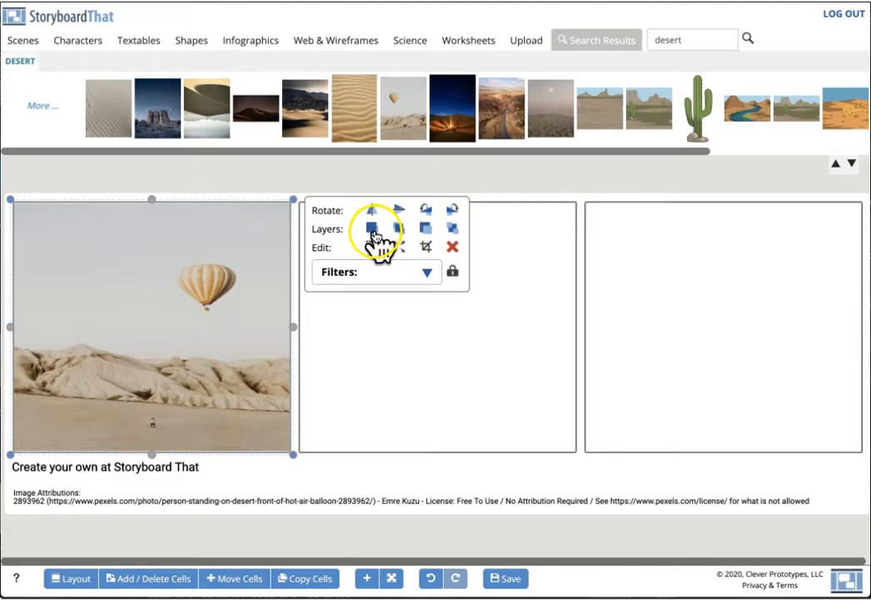
Step: Try the Pencil, Pen and Canvas Bumps filters in turn on the balloon photo
left_click(426, 274)
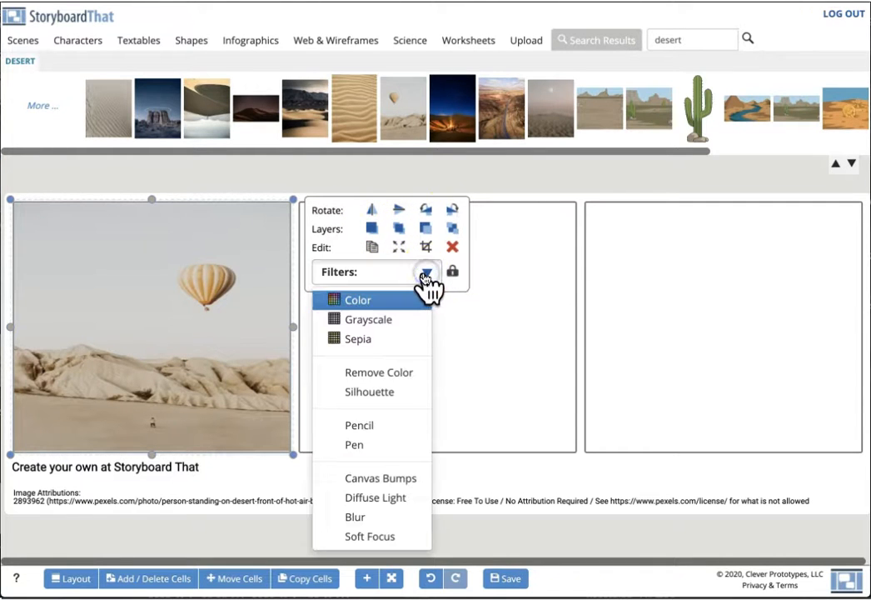
left_click(377, 428)
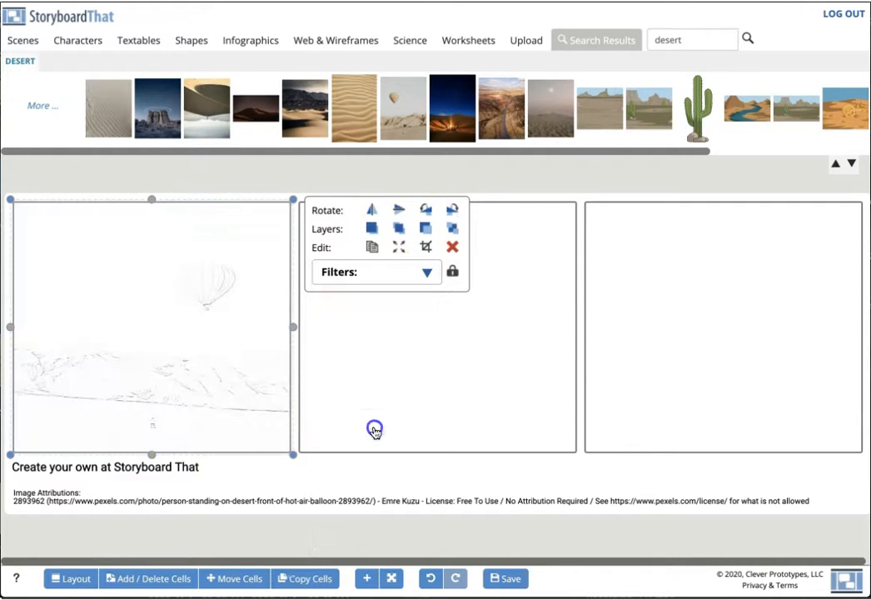
left_click(427, 275)
left_click(366, 438)
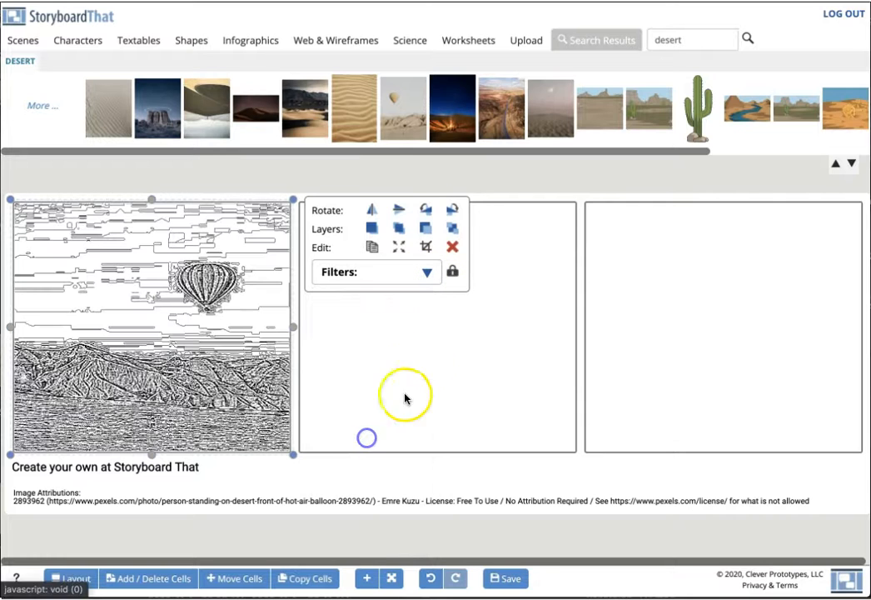
left_click(424, 273)
left_click(384, 478)
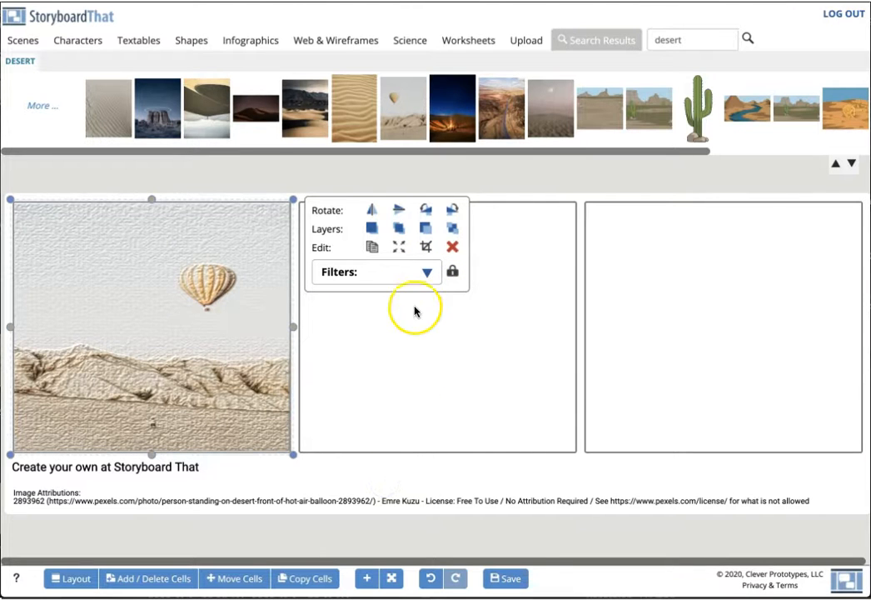
Step: Try the Diffuse Light, Blur and Sepia filters on the balloon photo and delete it from the cell
left_click(425, 275)
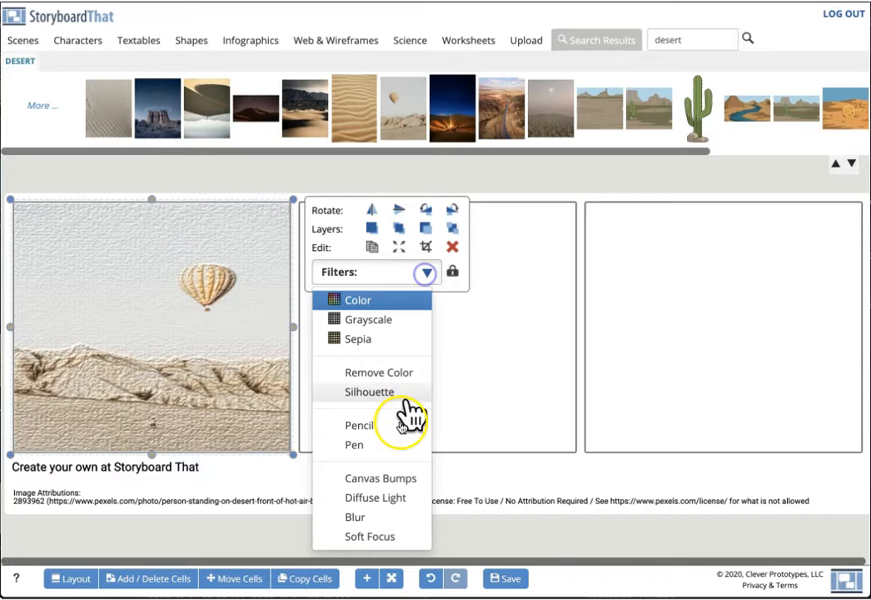
left_click(388, 497)
left_click(425, 273)
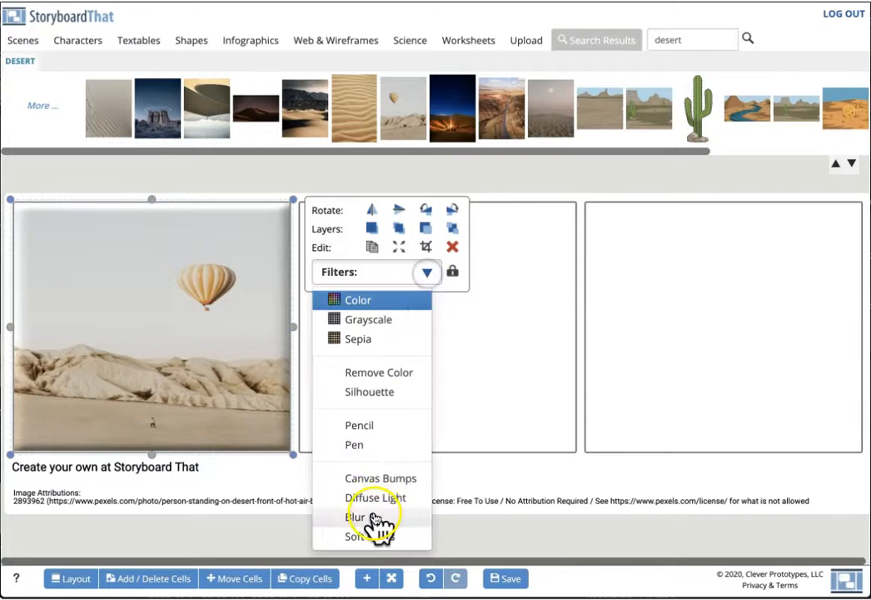
left_click(376, 515)
left_click(429, 272)
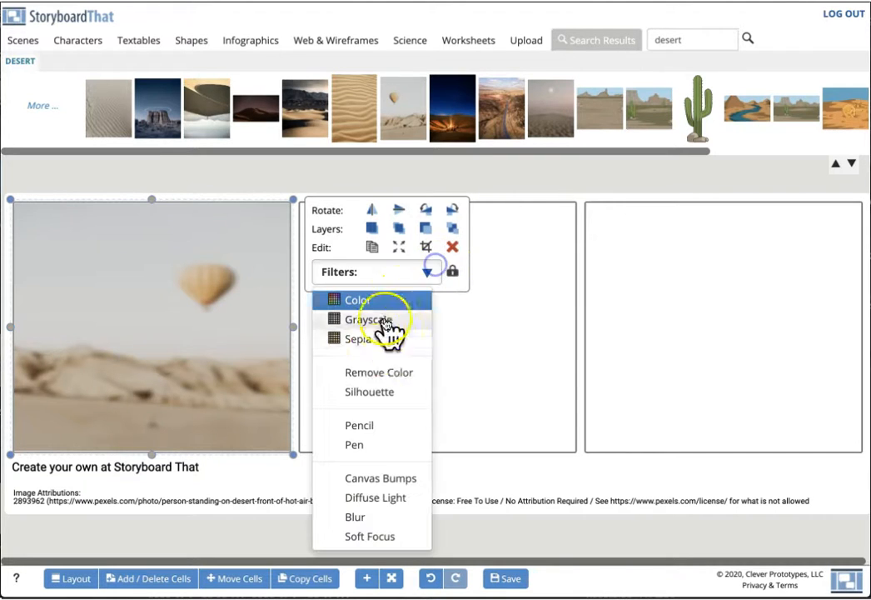
left_click(366, 339)
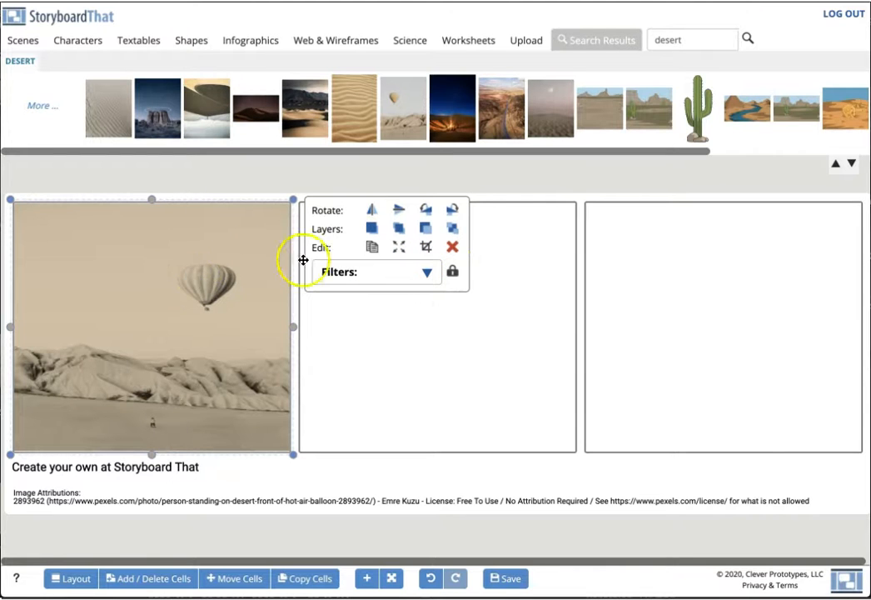
left_click(456, 248)
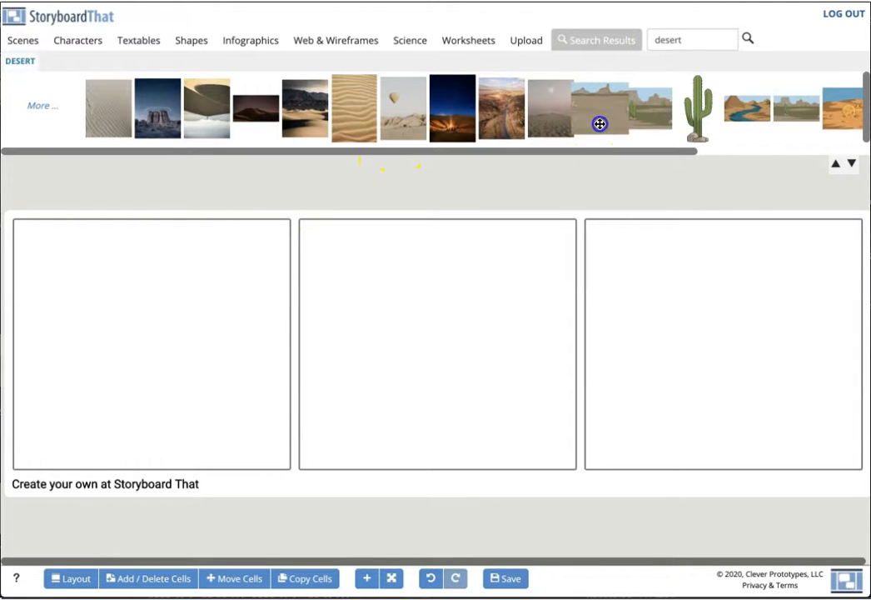
Step: Place the illustrated brown desert scene with the rock butte in the first cell and enlarge it to fill the cell
left_click_drag(599, 123, 60, 272)
left_click(140, 337)
left_click_drag(152, 343, 311, 449)
left_click_drag(151, 220, 151, 217)
left_click_drag(14, 343, 12, 343)
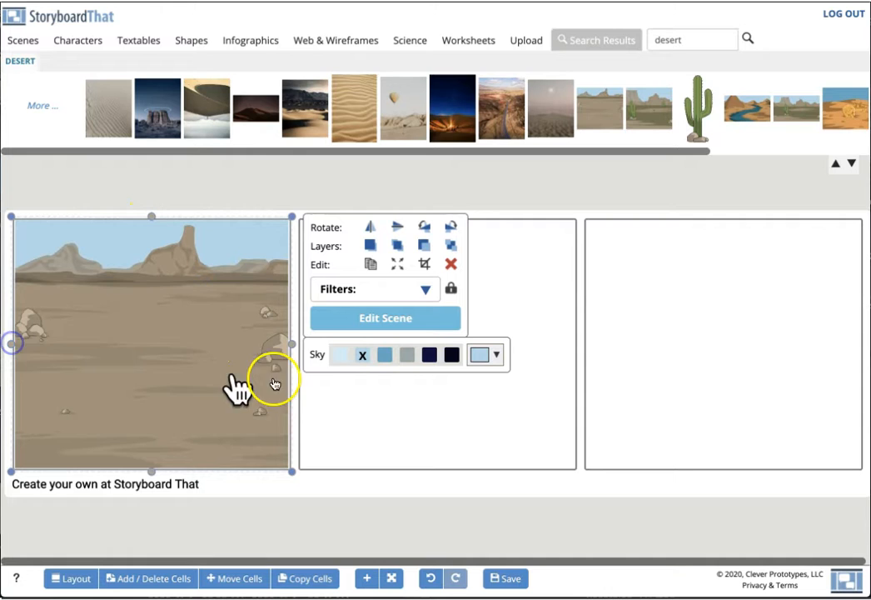
Step: Try the preset sky colors on the desert scene and set the sky to the darkest one, rgb(4, 4, 30)
left_click(340, 360)
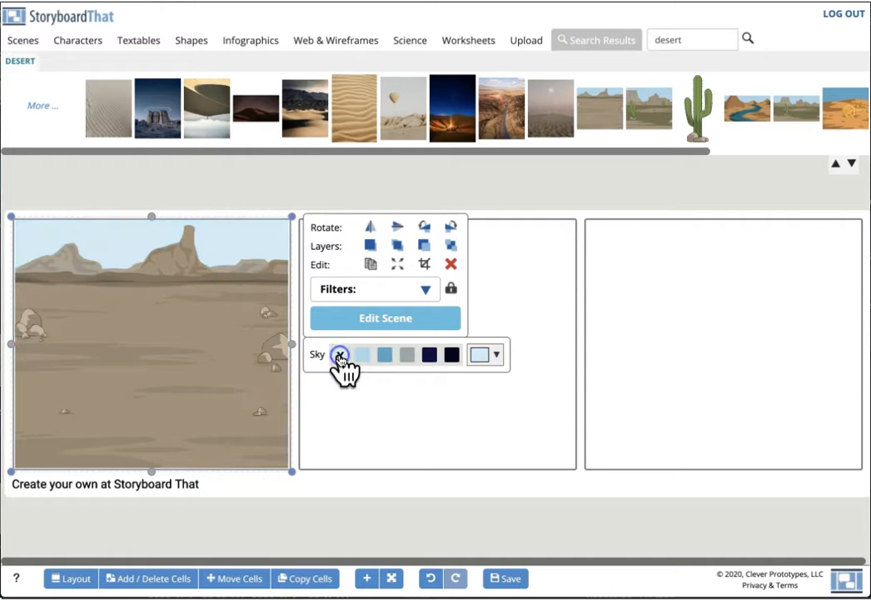
left_click(385, 360)
left_click(406, 358)
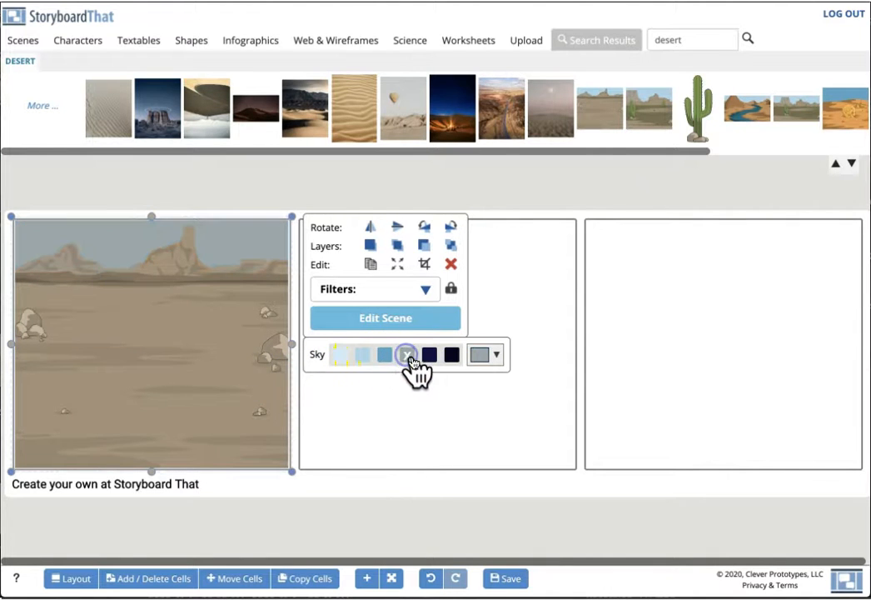
left_click(430, 358)
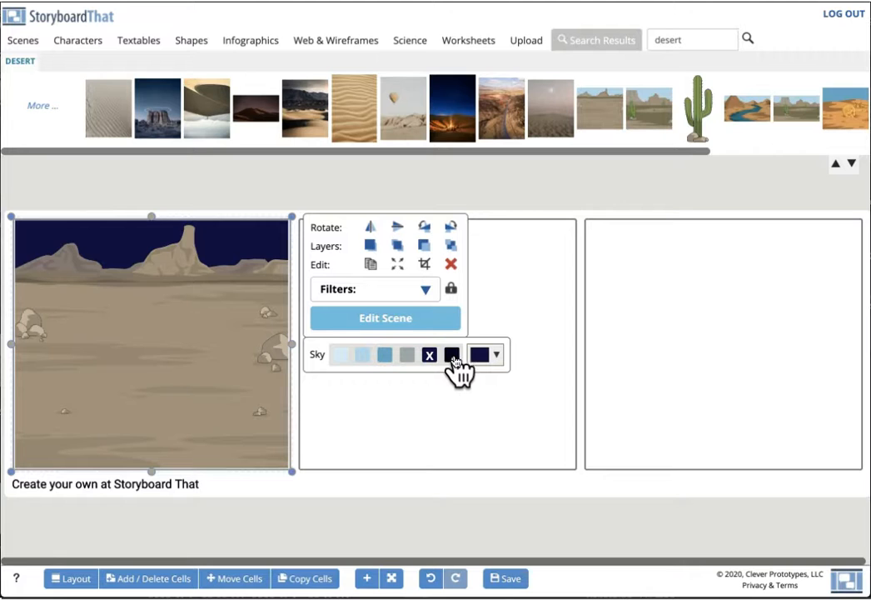
left_click(458, 358)
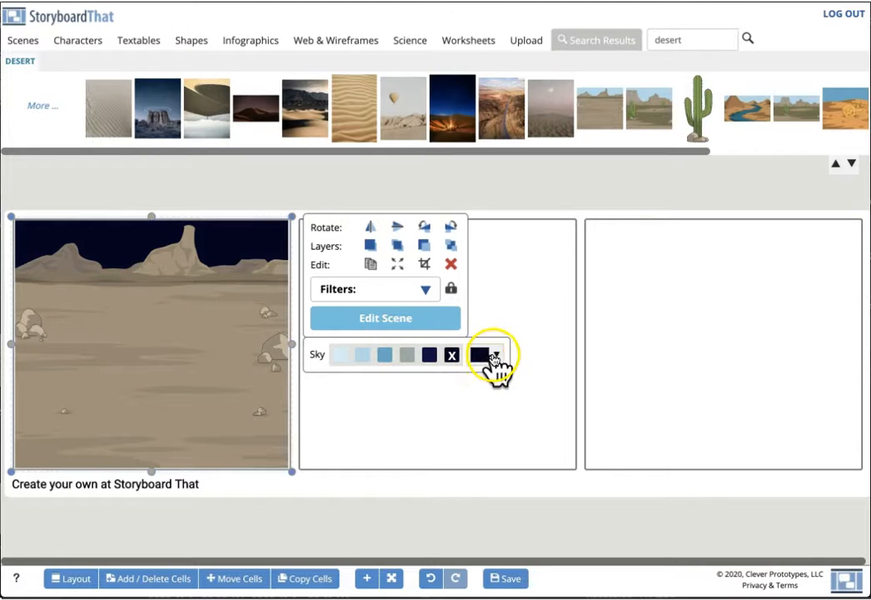
left_click(497, 356)
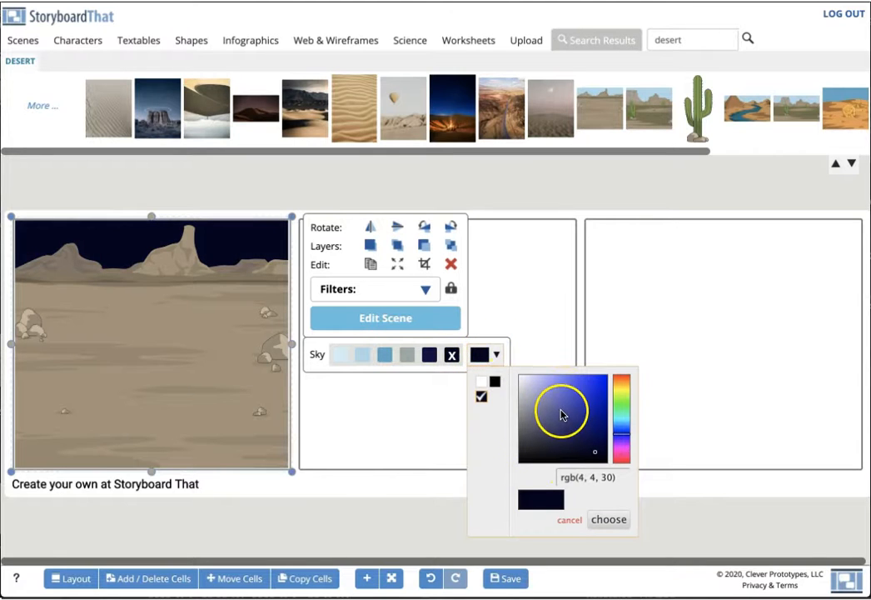
Step: Try the Canvas Bumps filter on the desert scene and return it to the Color filter
left_click(426, 291)
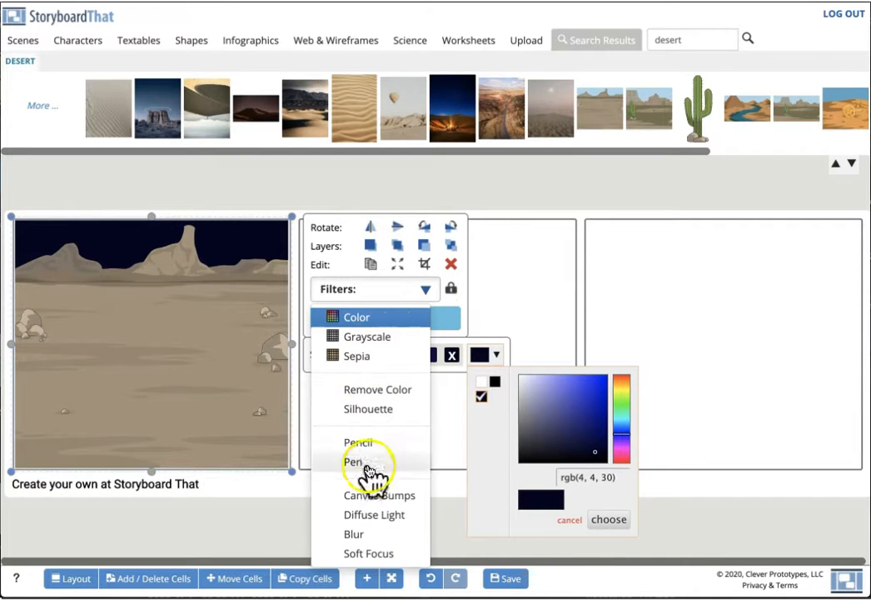
left_click(372, 495)
left_click(387, 443)
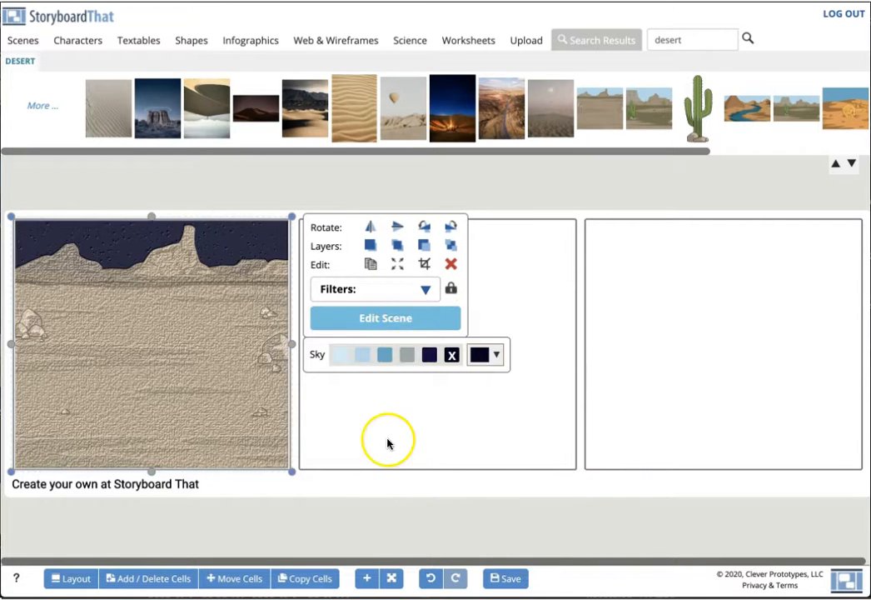
left_click(426, 292)
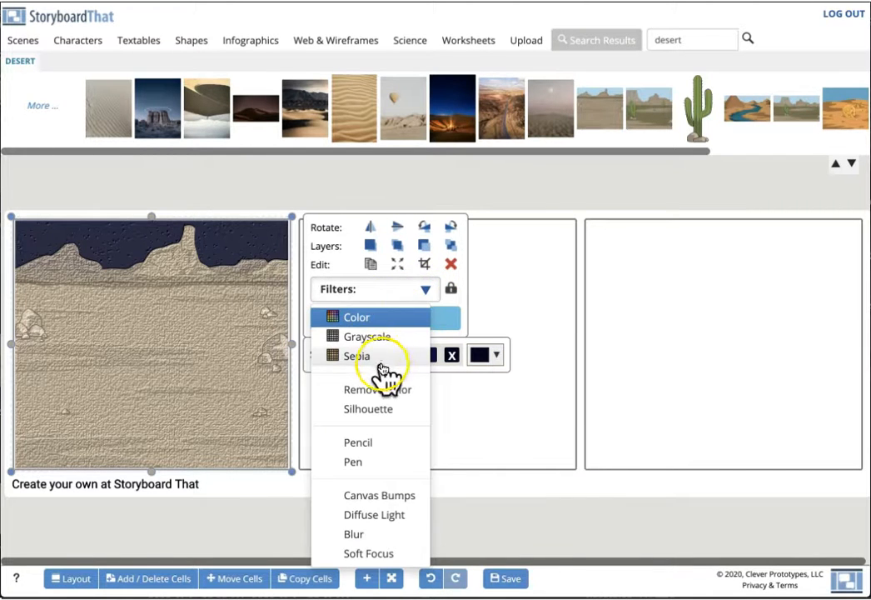
left_click(377, 316)
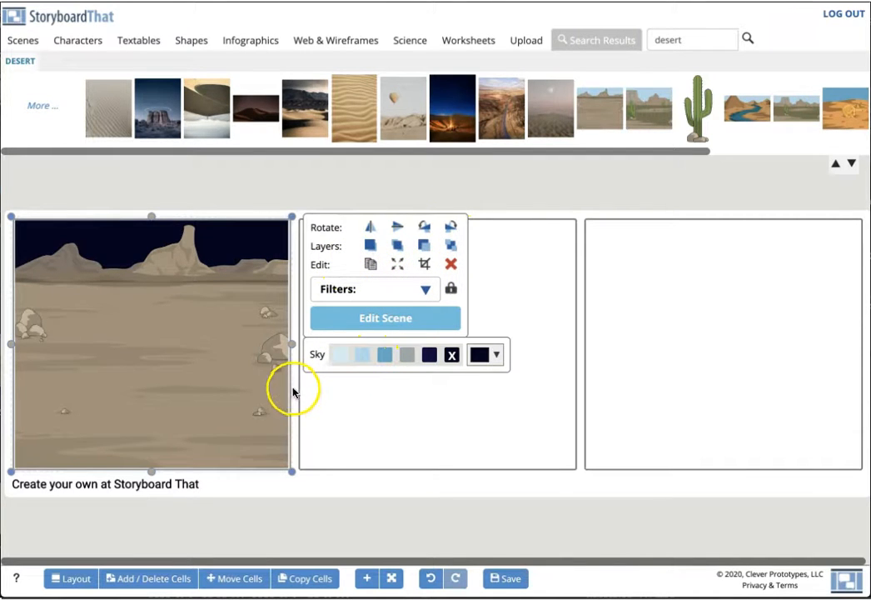
Step: Add the cactus to the first cell and shrink it to stand just below the horizon, beside the tall rock butte
left_click_drag(699, 131, 218, 357)
left_click(196, 283)
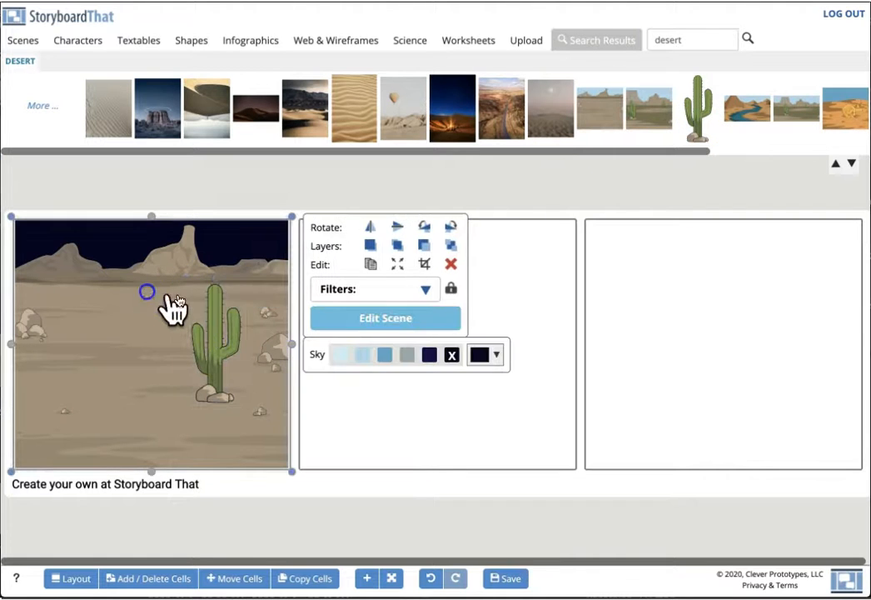
left_click(217, 318)
left_click_drag(188, 279, 233, 291)
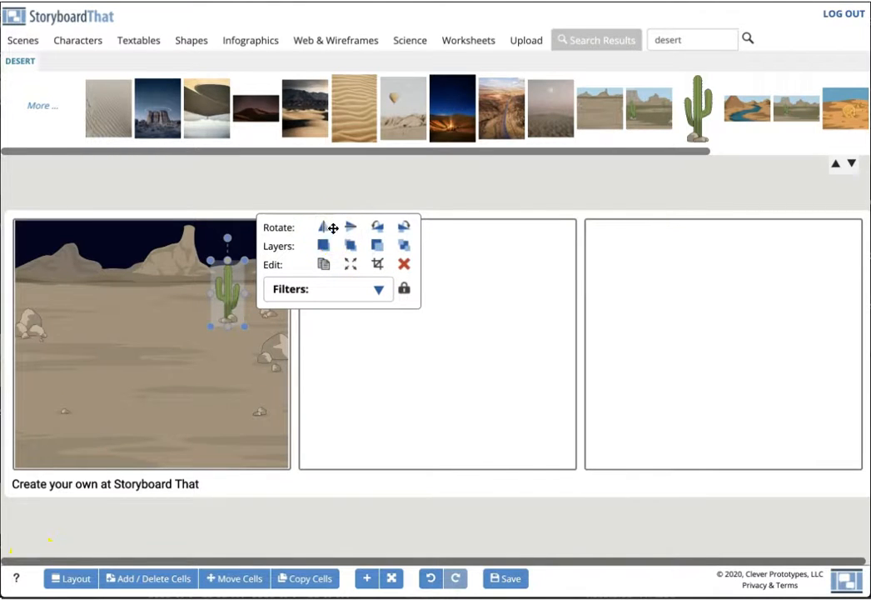
Step: Rotate the cactus a quarter turn counterclockwise and turn it back upright
left_click(379, 228)
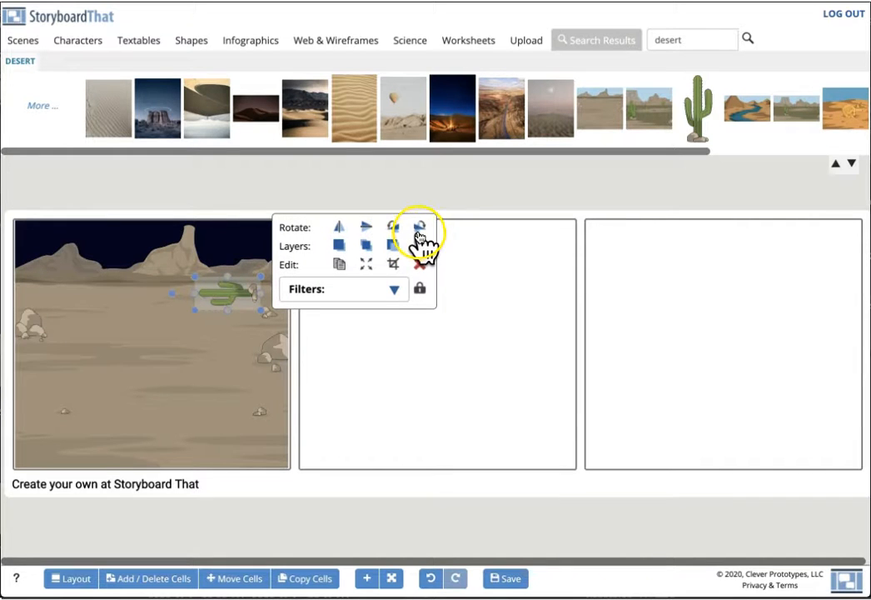
left_click(419, 229)
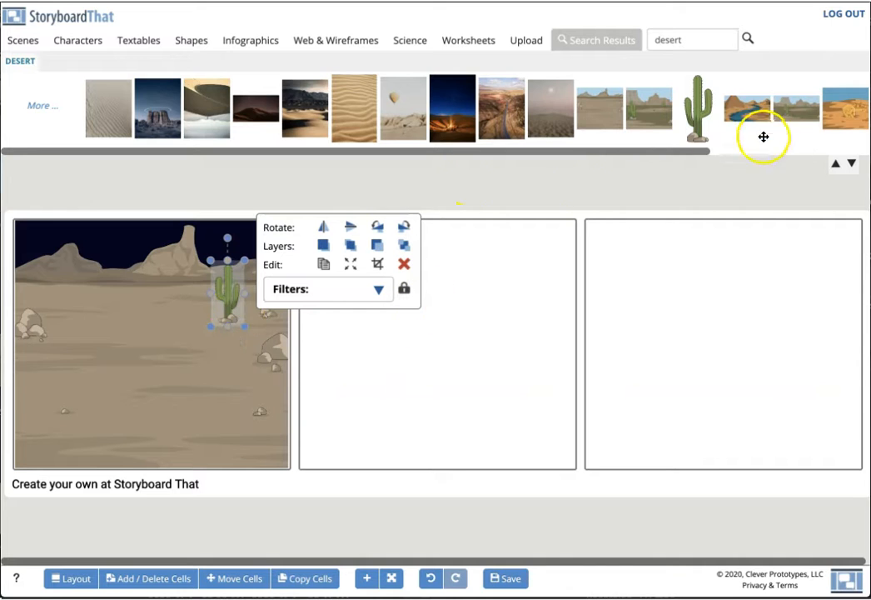
Step: Place the desert river scene with the pyramid in the second cell and stretch it to fill the whole cell
left_click_drag(759, 112, 336, 245)
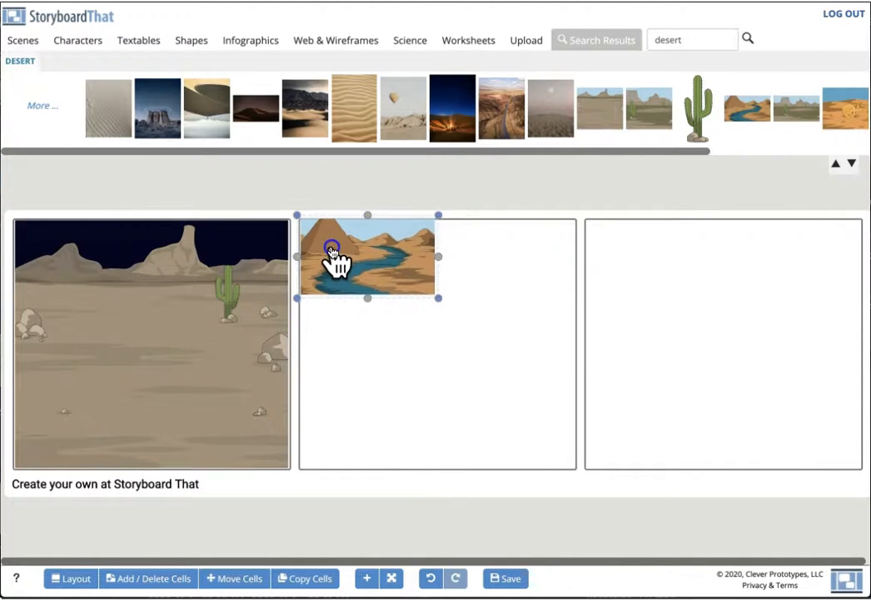
left_click_drag(446, 302, 550, 428)
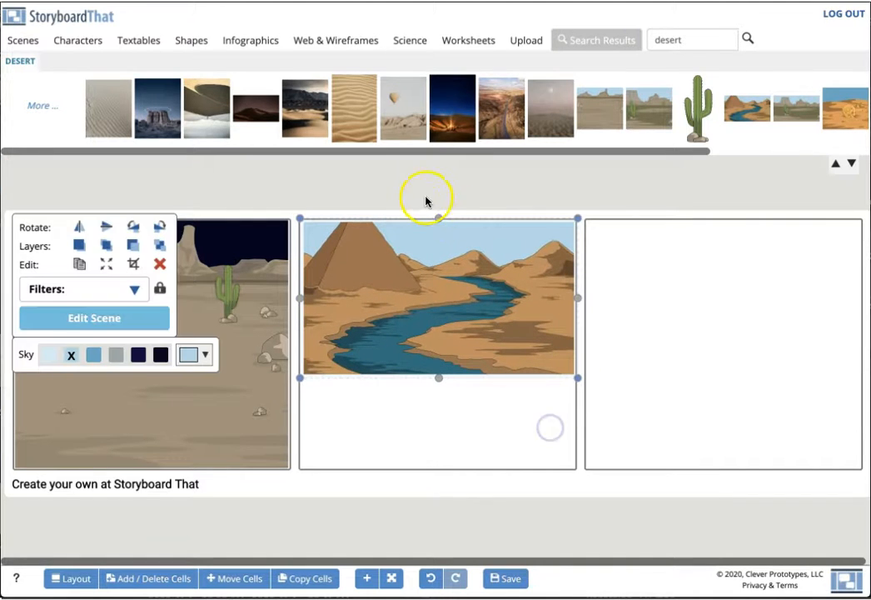
left_click_drag(439, 219, 439, 216)
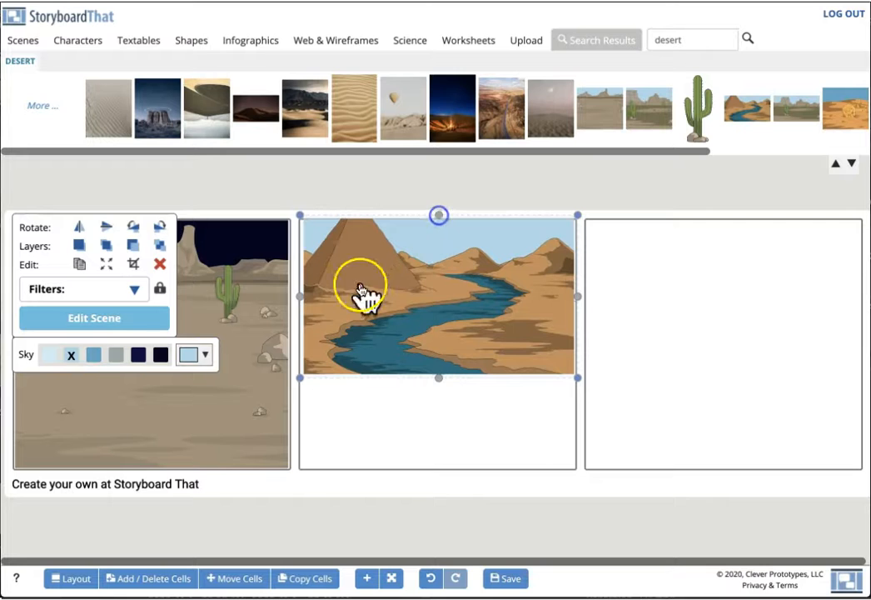
left_click_drag(301, 296, 295, 296)
left_click_drag(437, 381, 439, 473)
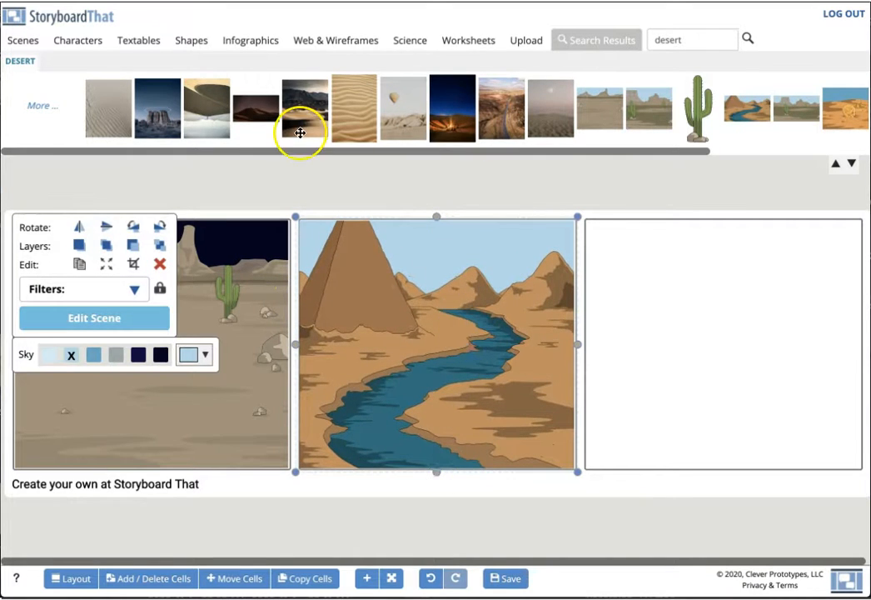
Step: Search the image library for "house" and look through the results
left_click_drag(688, 39, 647, 40)
type("hous")
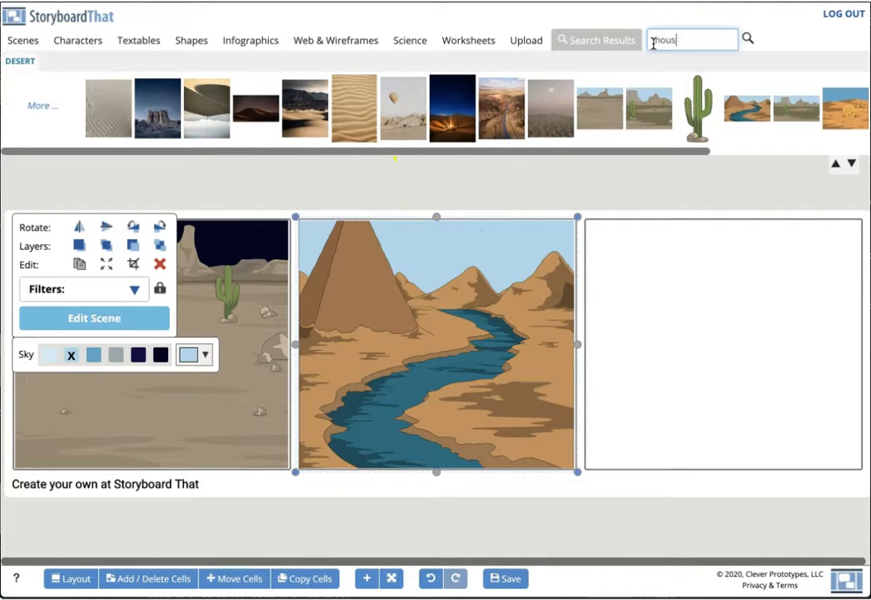
type("e")
key("Return")
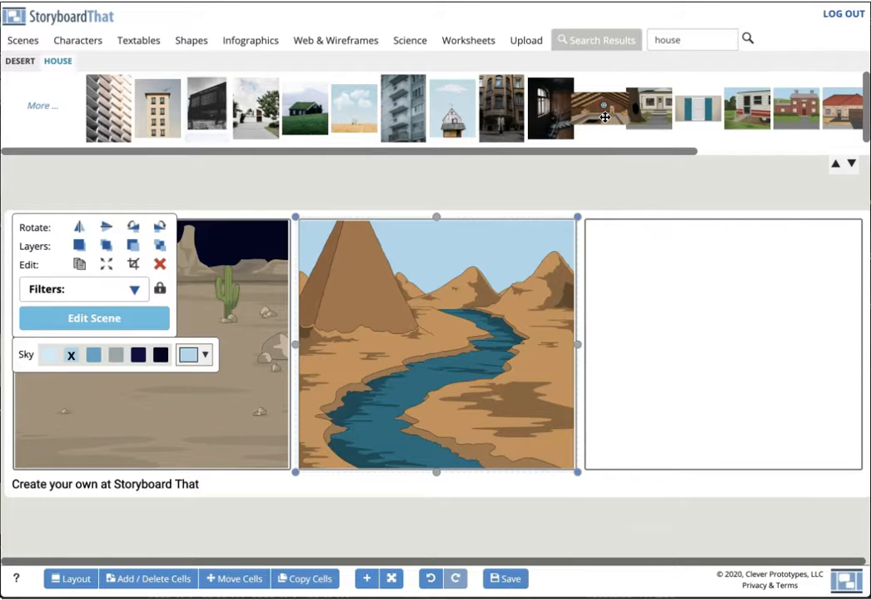
left_click_drag(668, 152, 837, 158)
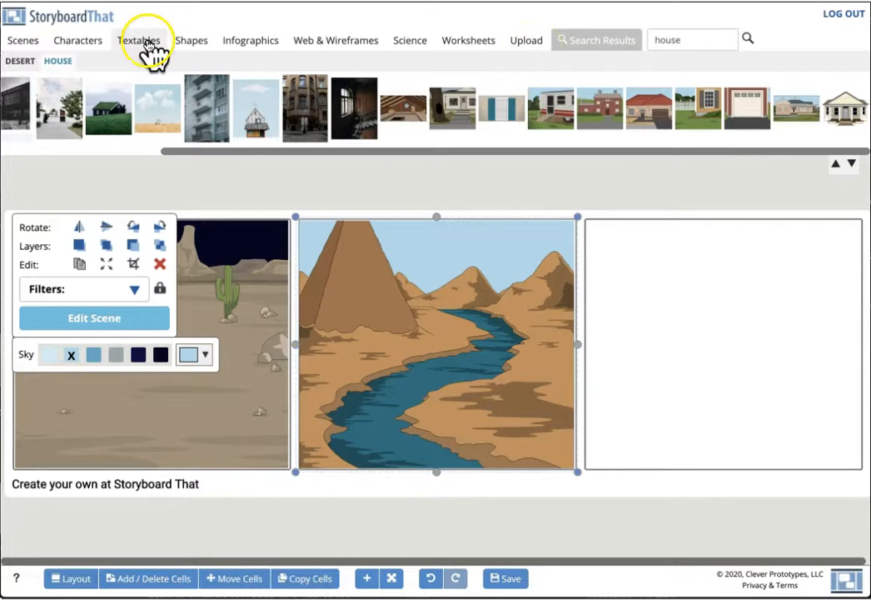
Step: Place the pink diner scene with the checkered floor from the Entertainment scenes in the third cell
left_click(28, 42)
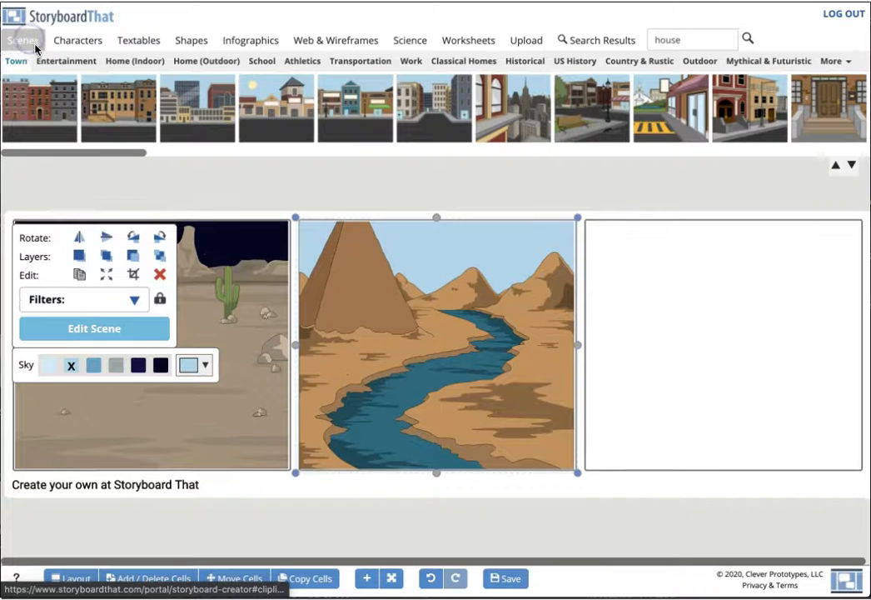
left_click(58, 65)
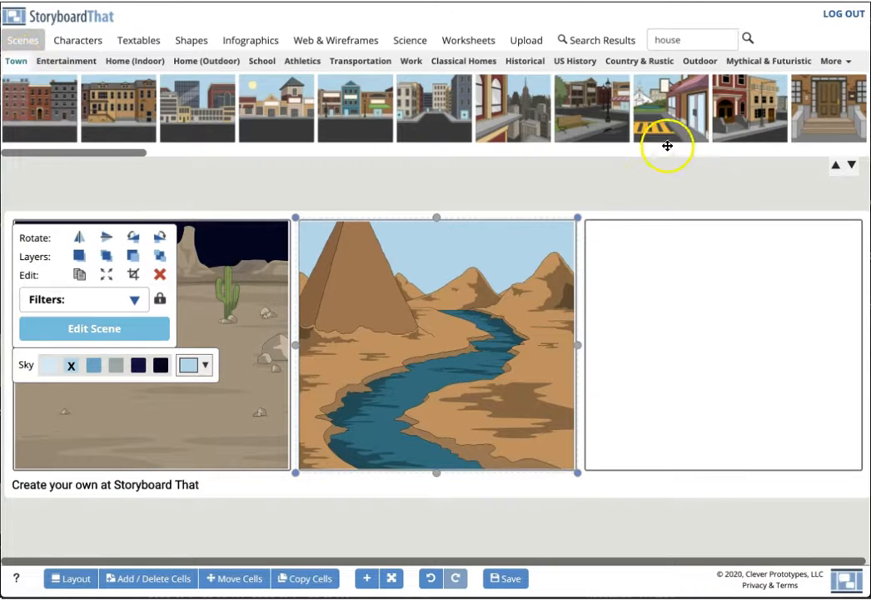
left_click(60, 62)
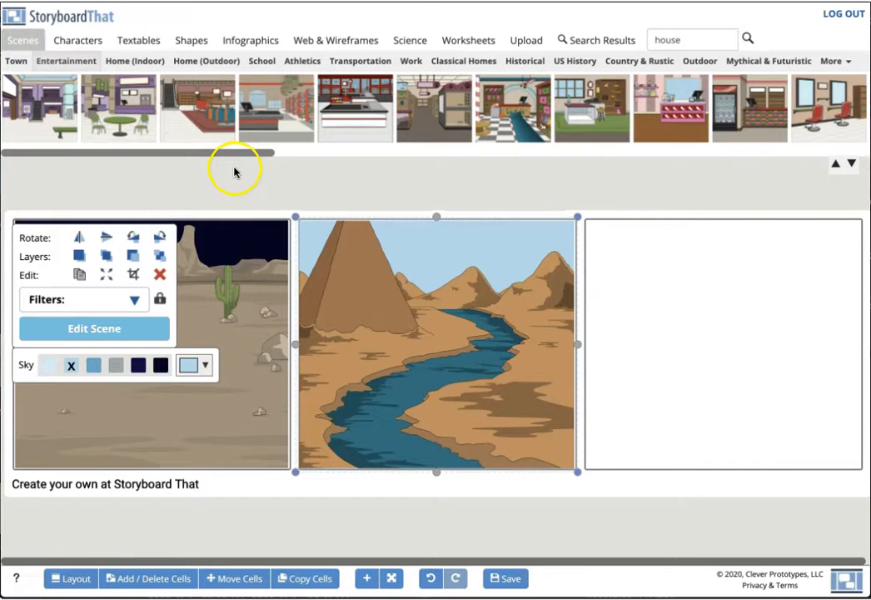
left_click_drag(224, 153, 453, 165)
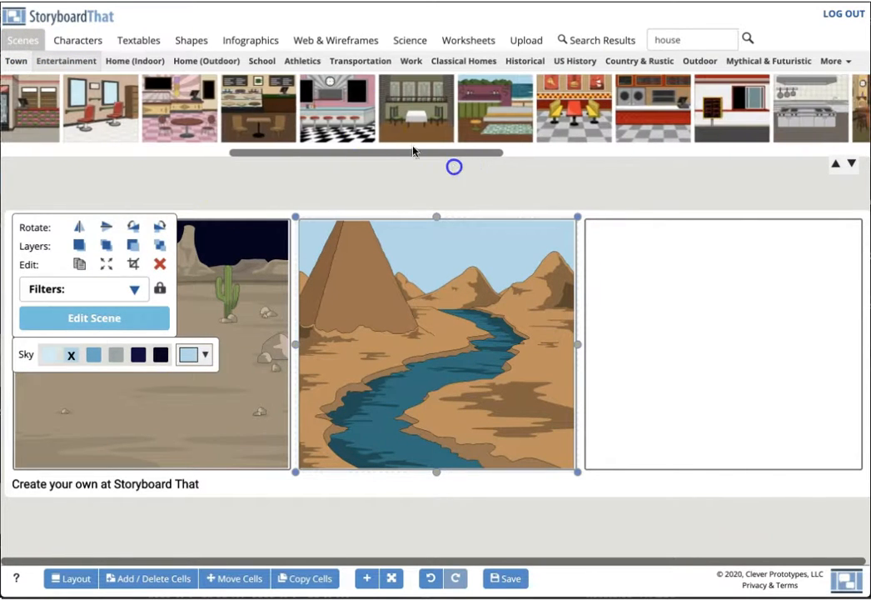
left_click(340, 111)
left_click_drag(340, 111, 652, 320)
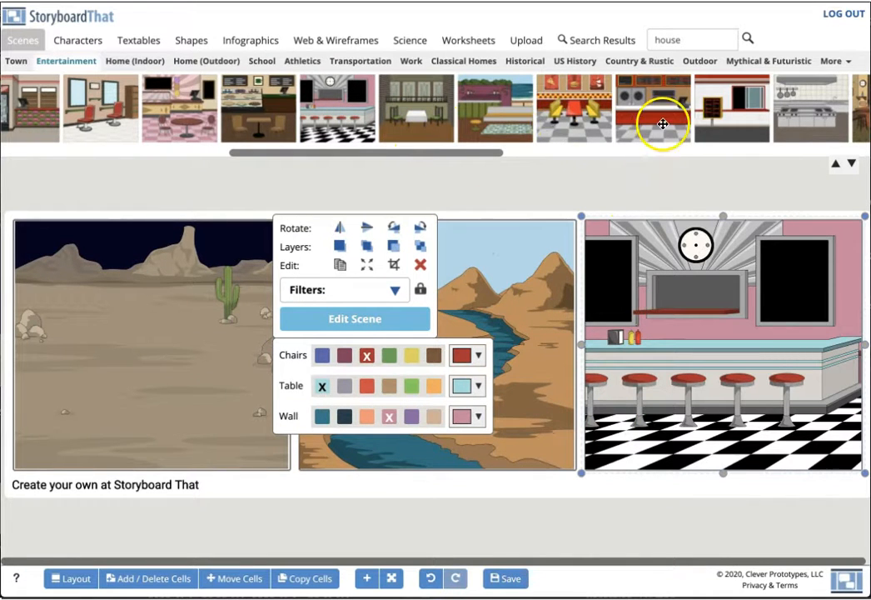
Step: Place the bar scene with the dartboard in the second cell and delete the desert river scene covering it
left_click_drag(484, 156, 641, 179)
left_click_drag(421, 116, 425, 306)
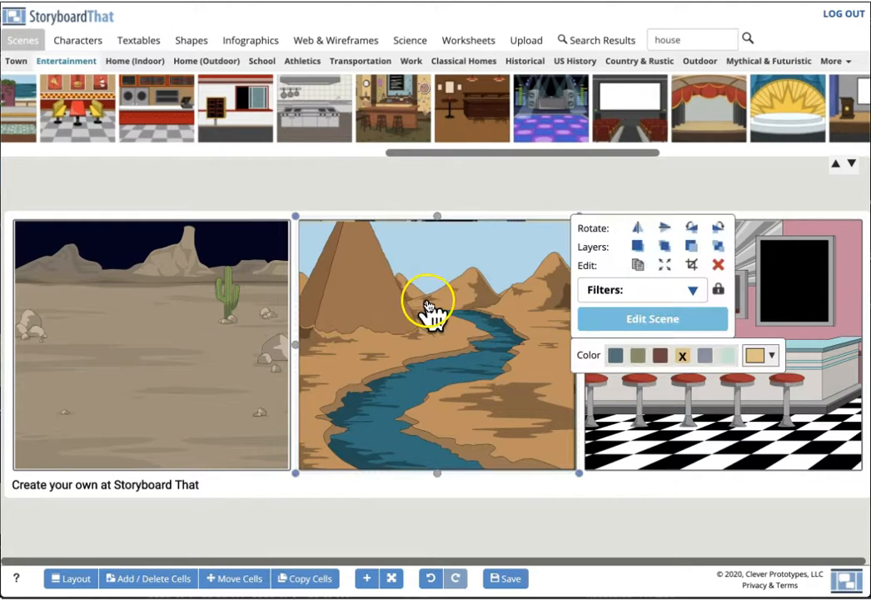
left_click(426, 304)
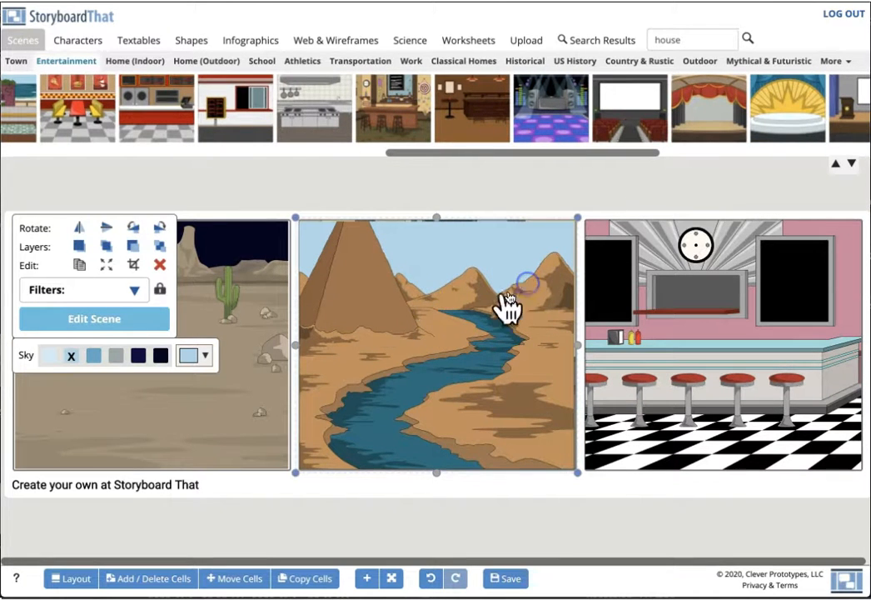
left_click(163, 267)
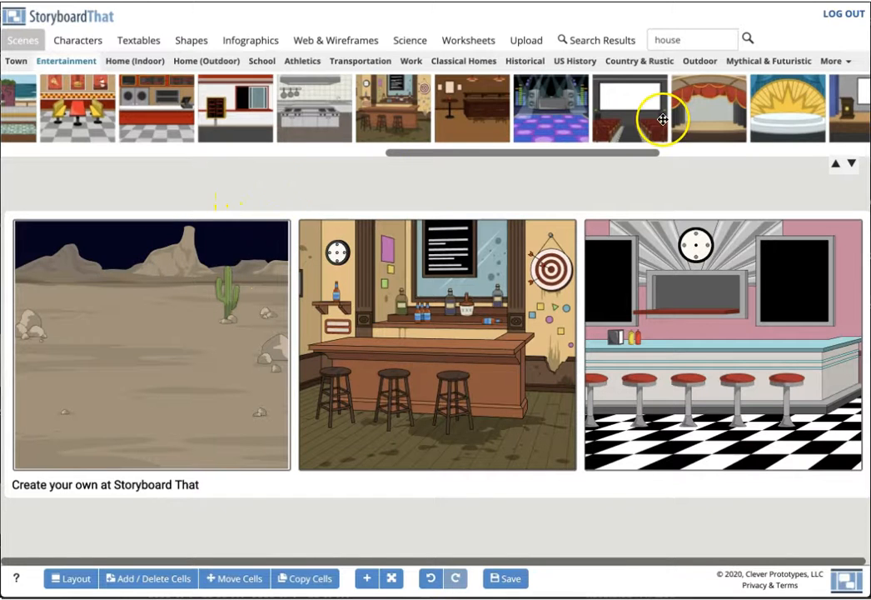
Step: Try the movie theater scene in the first cell, remove it, and clear the desert scene and the cactus from that cell
left_click_drag(634, 104, 133, 312)
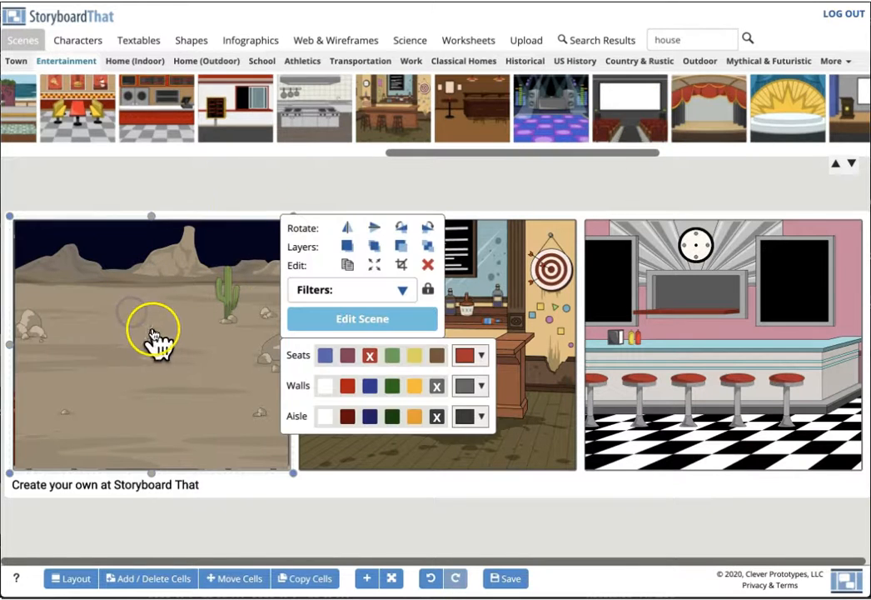
left_click(452, 265)
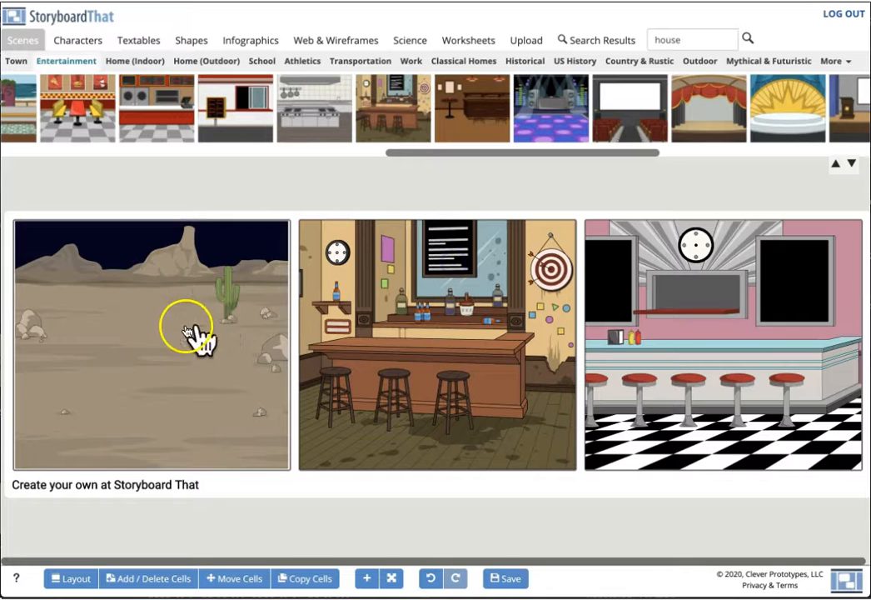
left_click(161, 327)
left_click(453, 265)
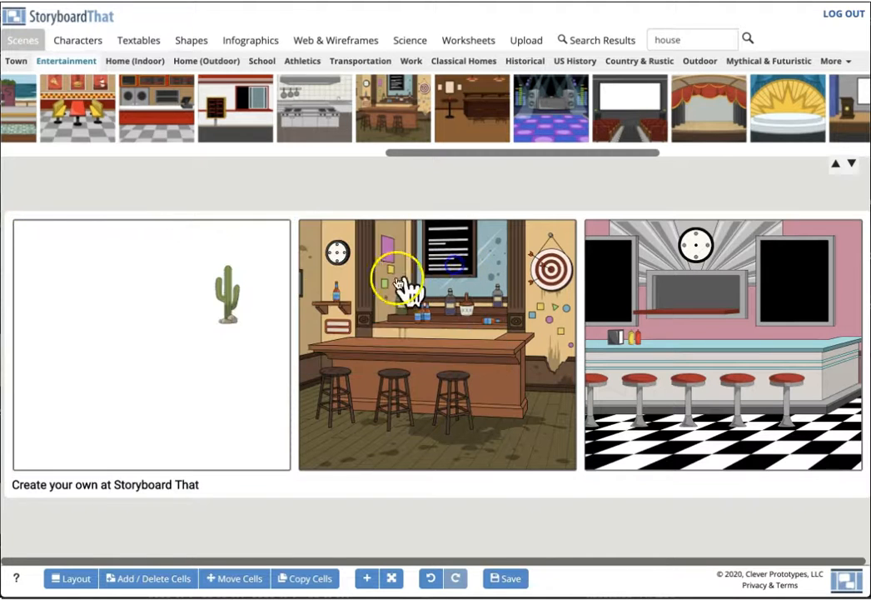
left_click(224, 297)
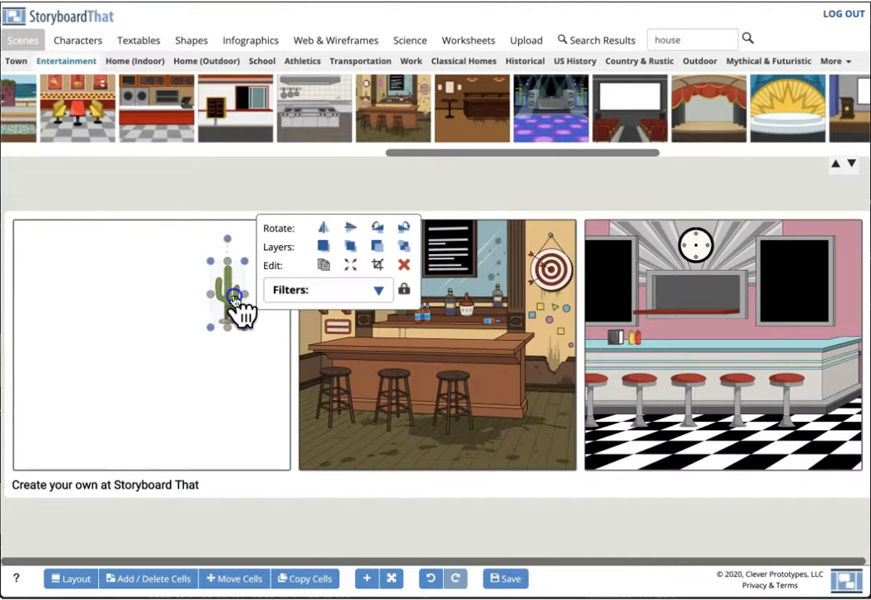
left_click(407, 263)
Step: Place the movie theater scene in the first cell and color it with maroon seats, gray walls and a dark green aisle
left_click_drag(632, 97, 225, 300)
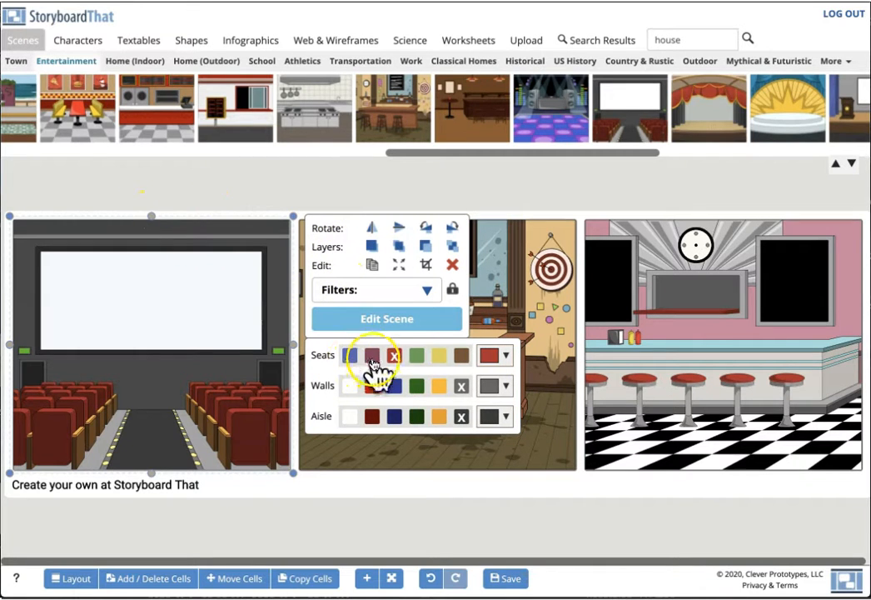
left_click(349, 377)
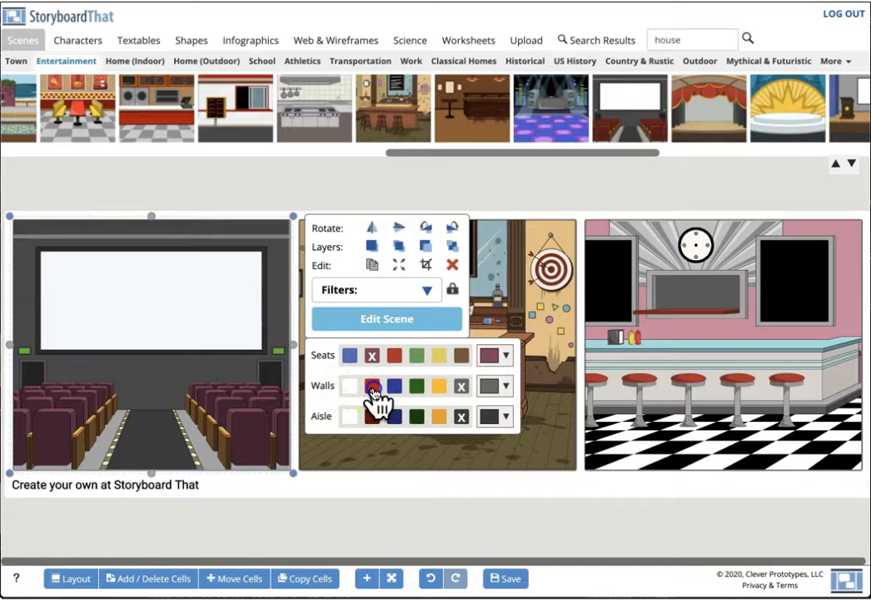
left_click(372, 387)
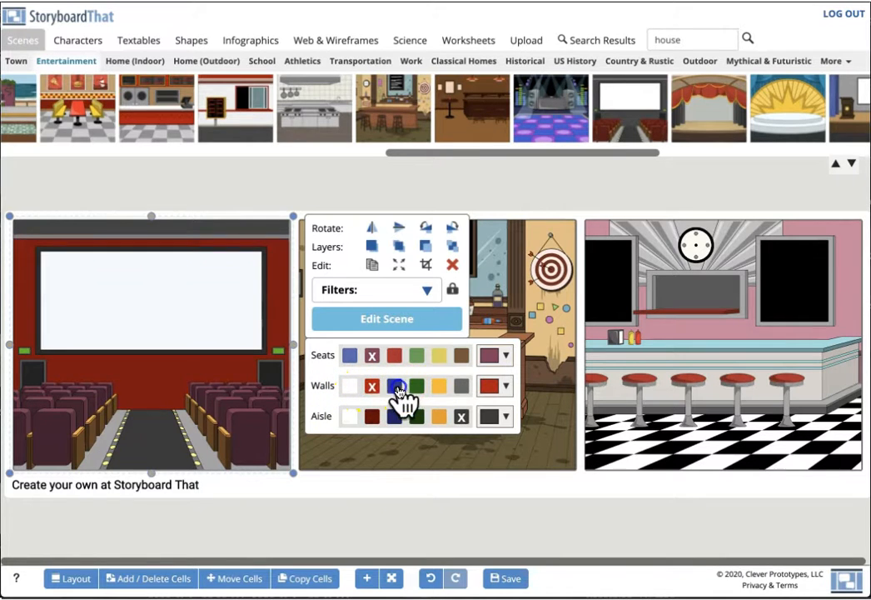
left_click(351, 386)
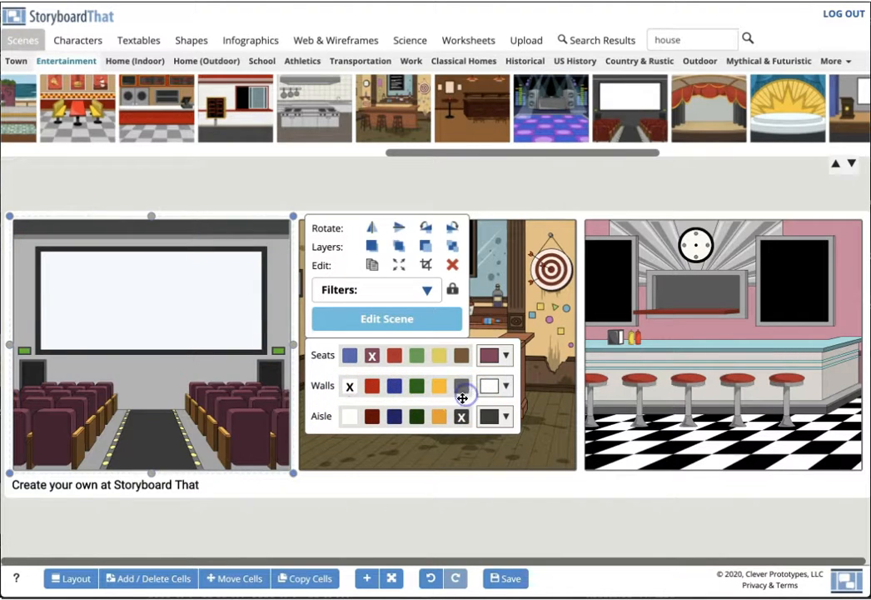
left_click(461, 386)
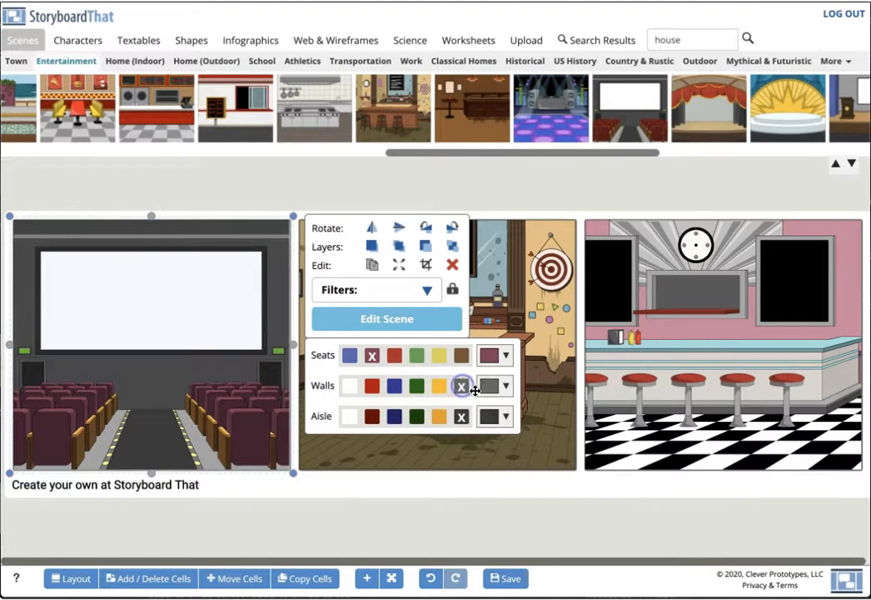
left_click(374, 417)
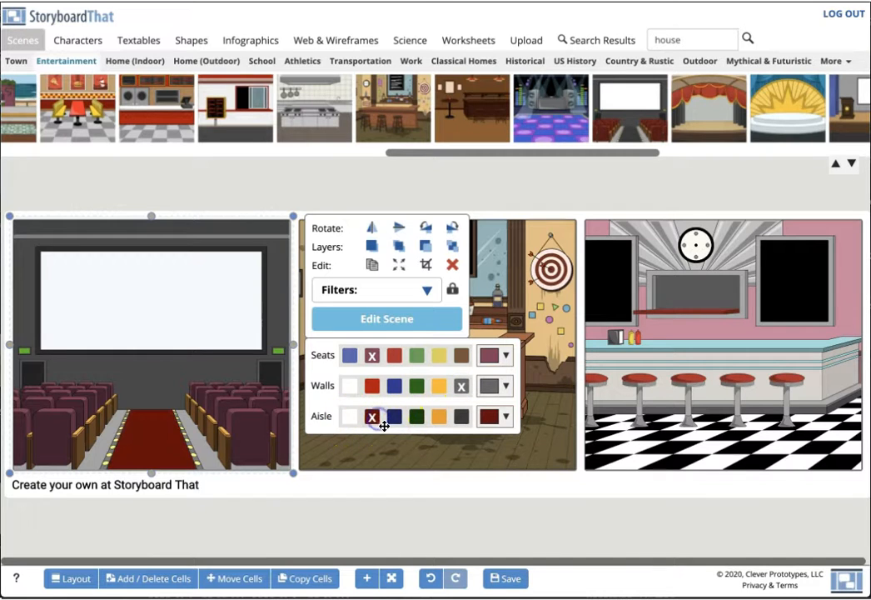
left_click(417, 416)
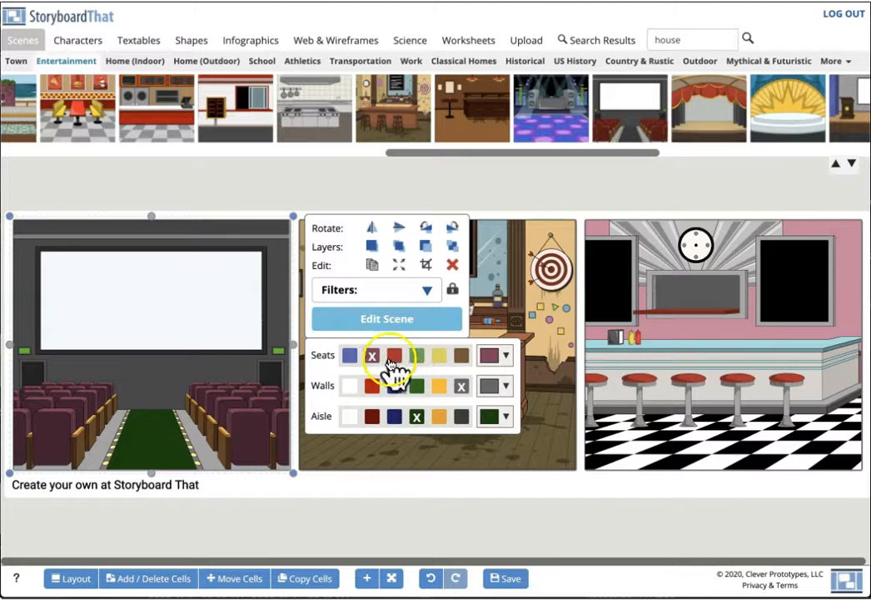
Step: Edit the theater scene to try Night with Theater Lights on, return it to Day Time with lights off, and leave the scene editor
left_click(374, 323)
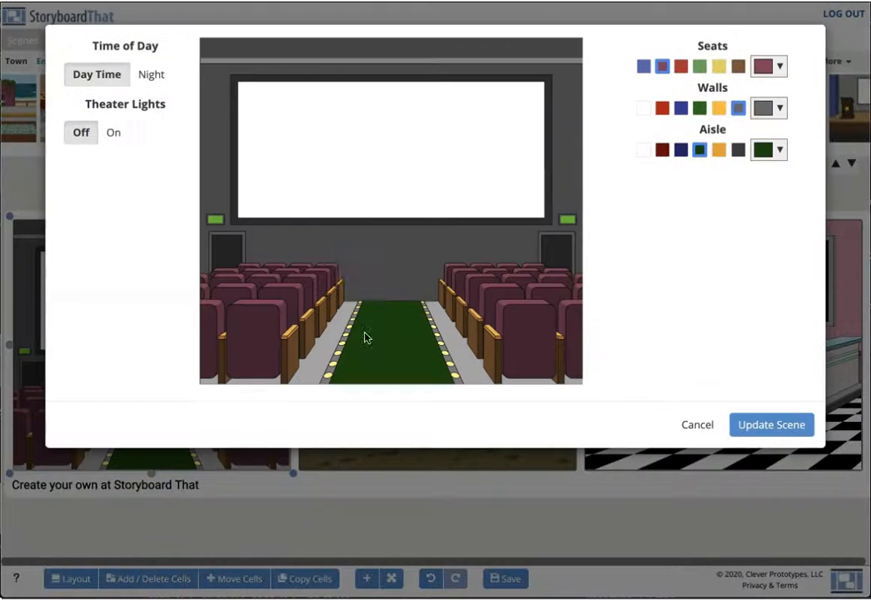
left_click(152, 83)
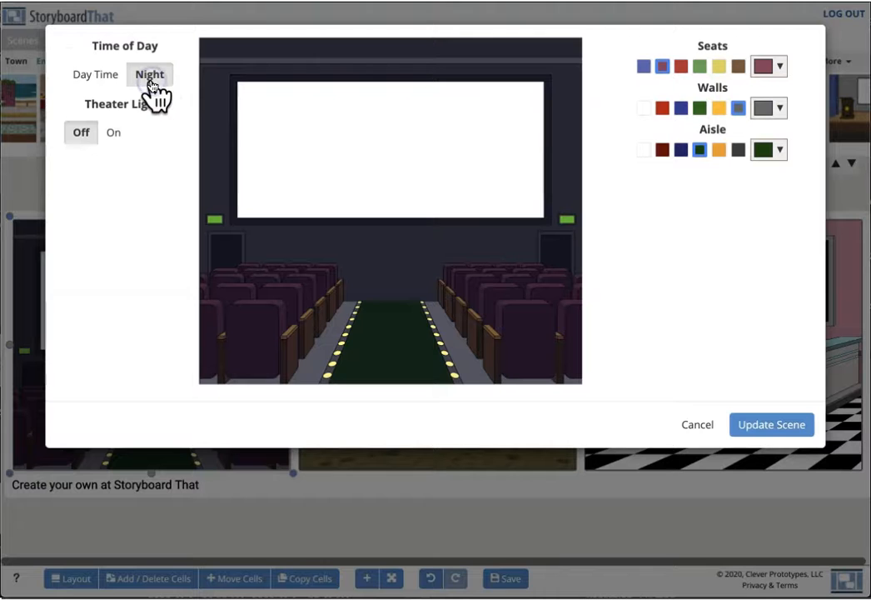
left_click(86, 140)
left_click(115, 135)
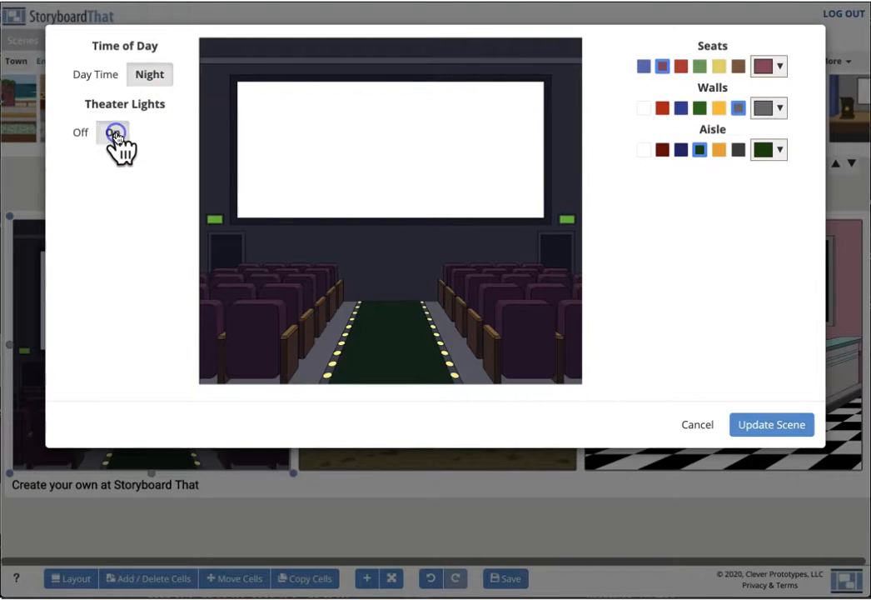
left_click(104, 76)
left_click(83, 139)
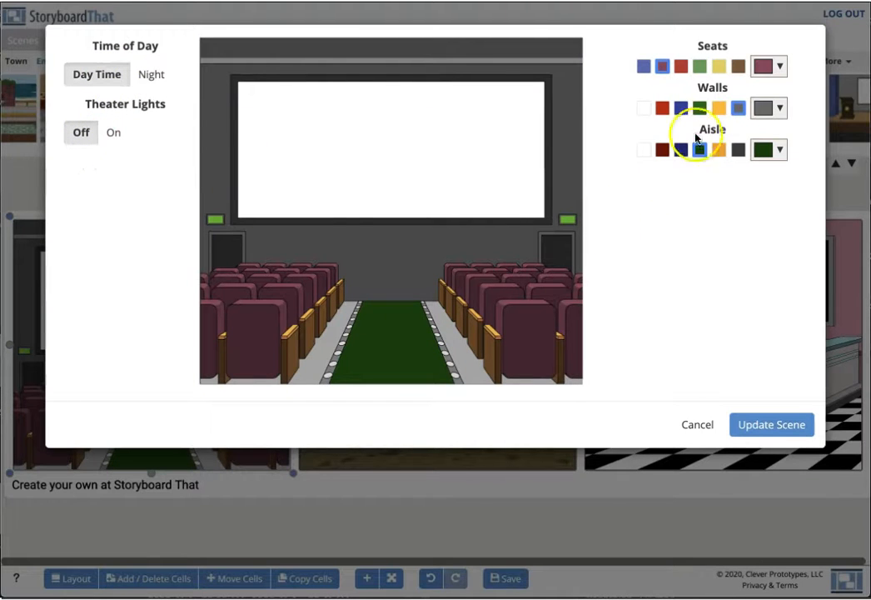
left_click(698, 427)
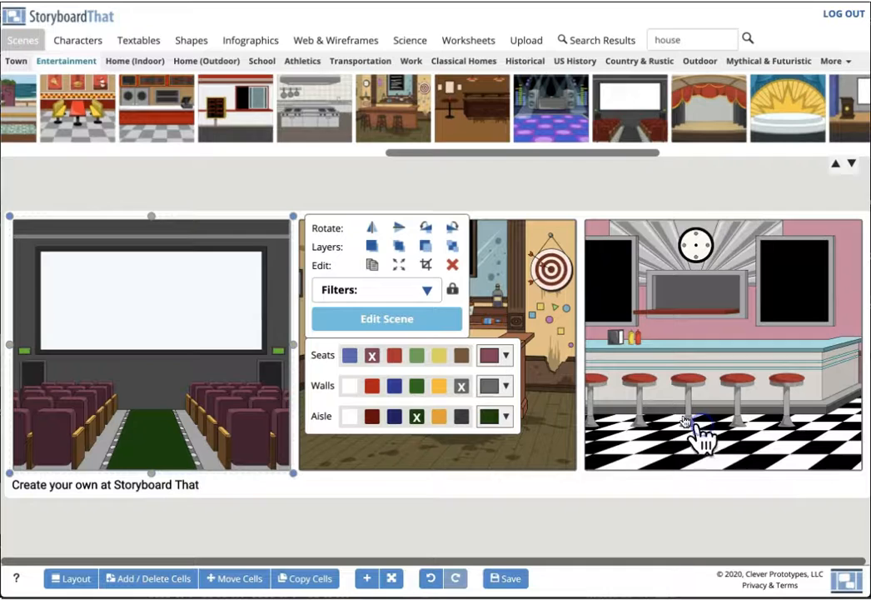
Step: Place the Home (Indoor) staircase scene with the stairlift in the first cell and the canopy-bed bedroom in the second cell
left_click(139, 61)
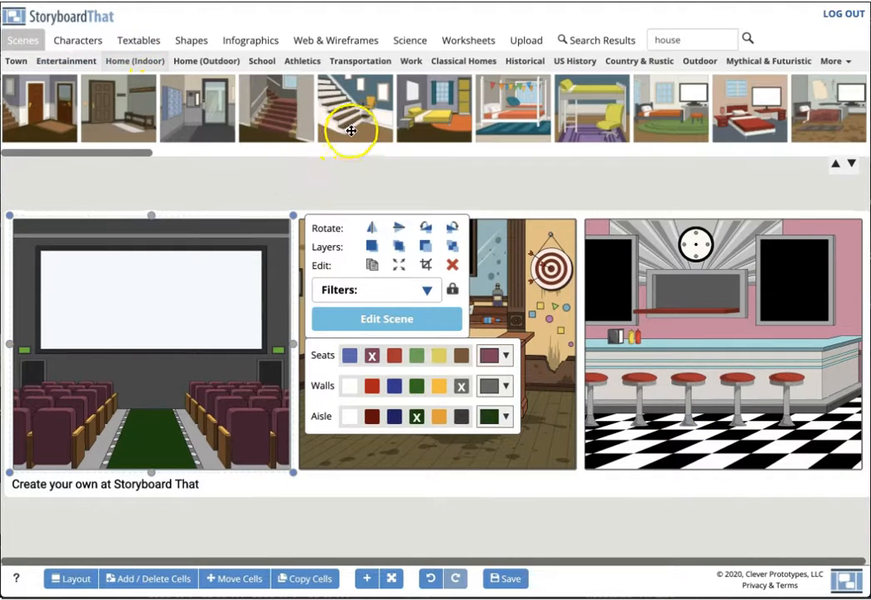
left_click_drag(351, 118, 162, 305)
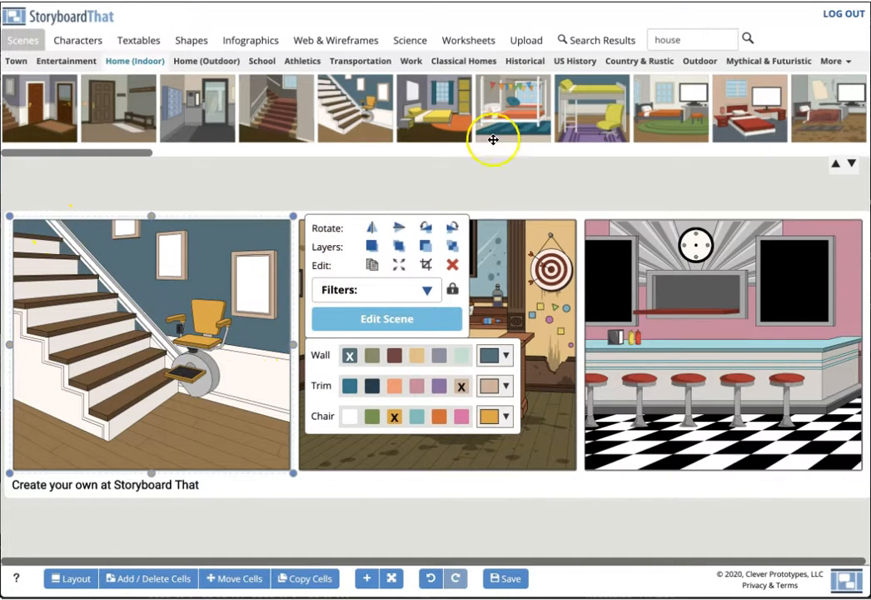
left_click_drag(514, 117, 417, 317)
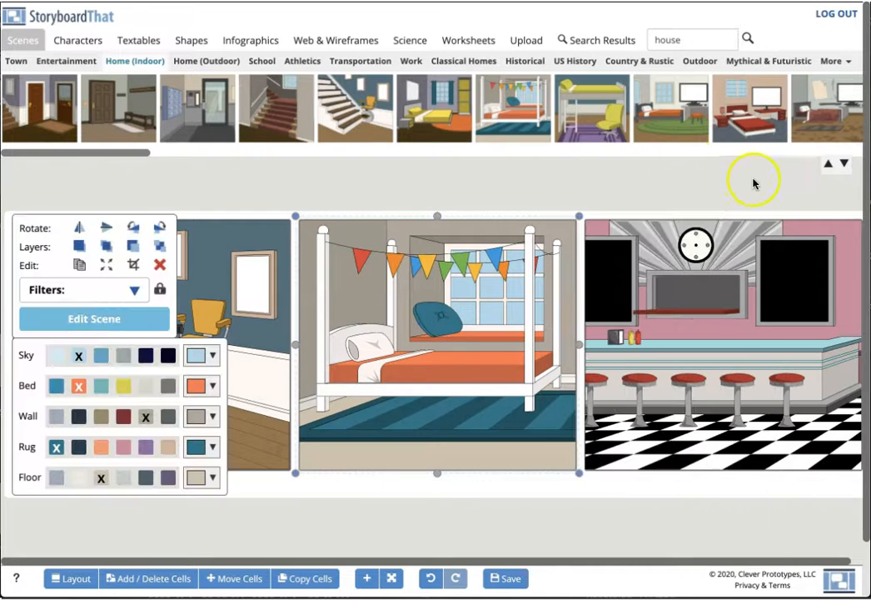
Step: Replace the bedroom in the second cell with the TV room scene that has two yellow beanbag chairs
left_click_drag(137, 156, 359, 166)
left_click_drag(411, 132, 395, 321)
left_click_drag(333, 158, 841, 109)
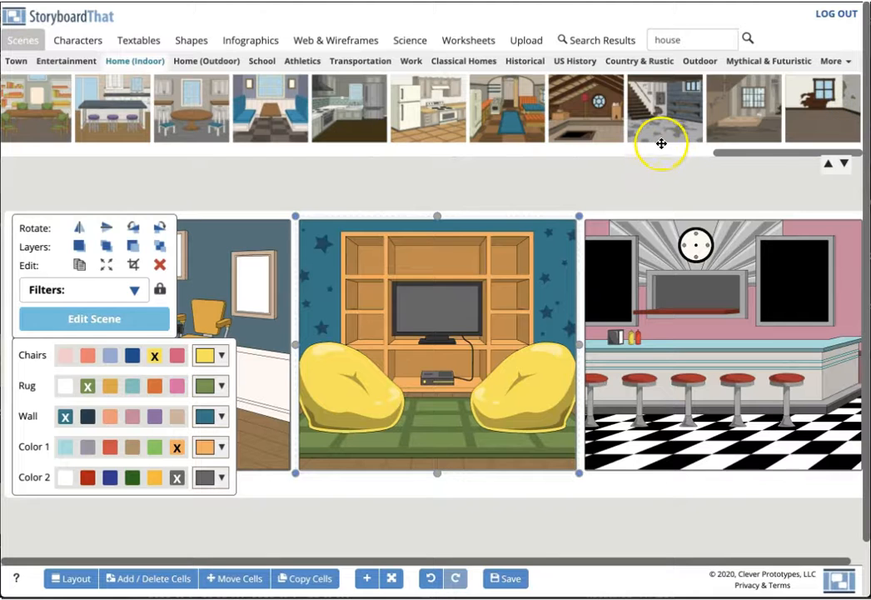
Step: Look through the Home (Outdoor) scenes and place the Historical scene of arcaded, tile-roofed buildings in the first cell
left_click(197, 62)
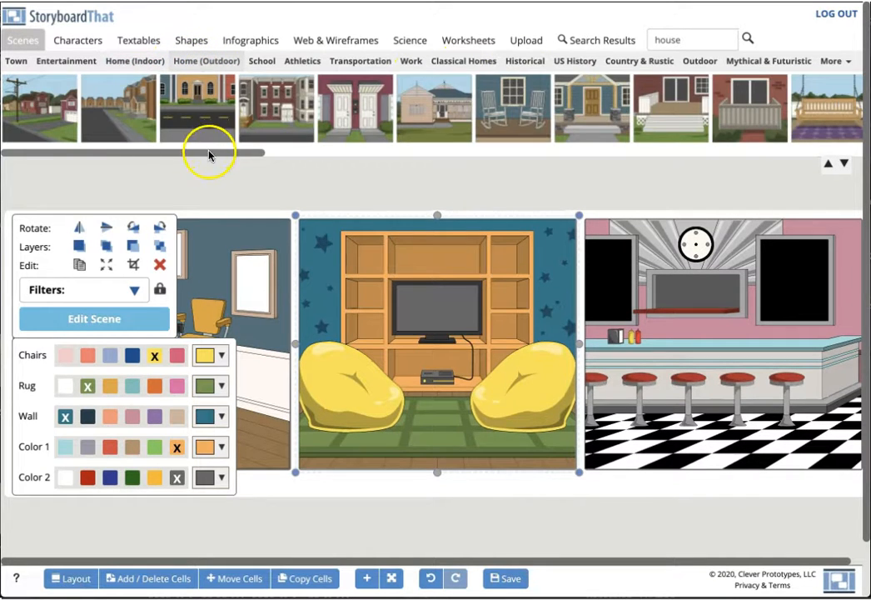
left_click_drag(209, 151, 596, 188)
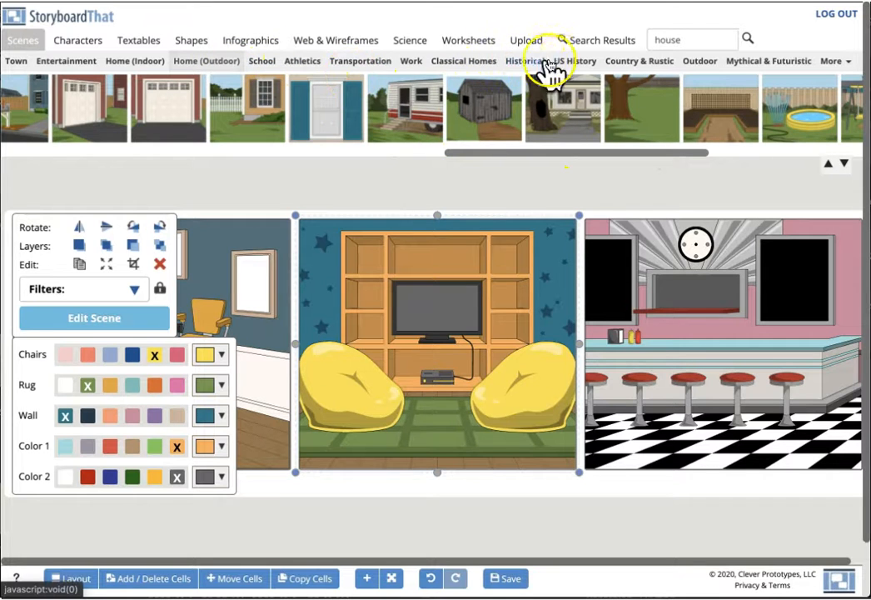
left_click(528, 62)
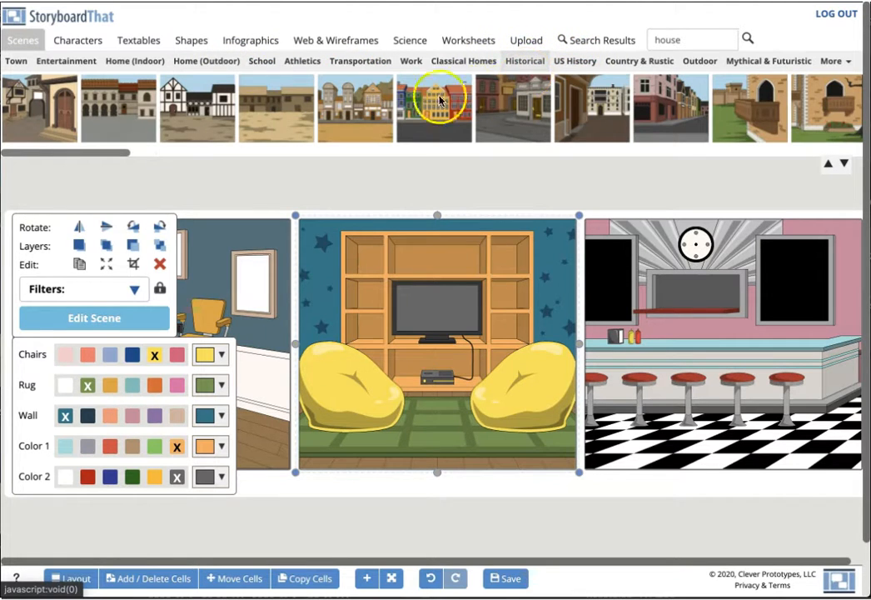
left_click_drag(111, 137, 111, 303)
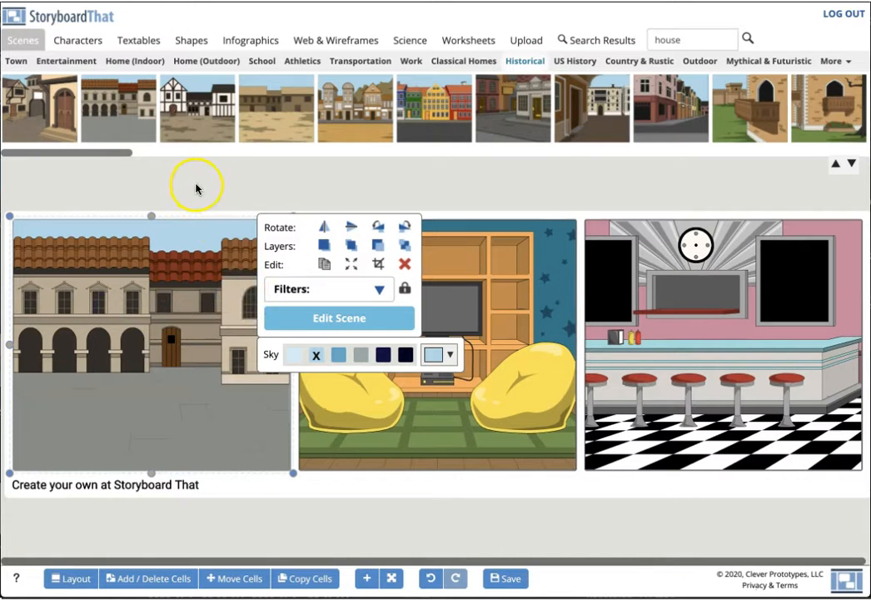
Step: Edit the Historical scene in the first cell, trying the snow, lights and night options, and apply Rain in Day Time with lights off
left_click(393, 320)
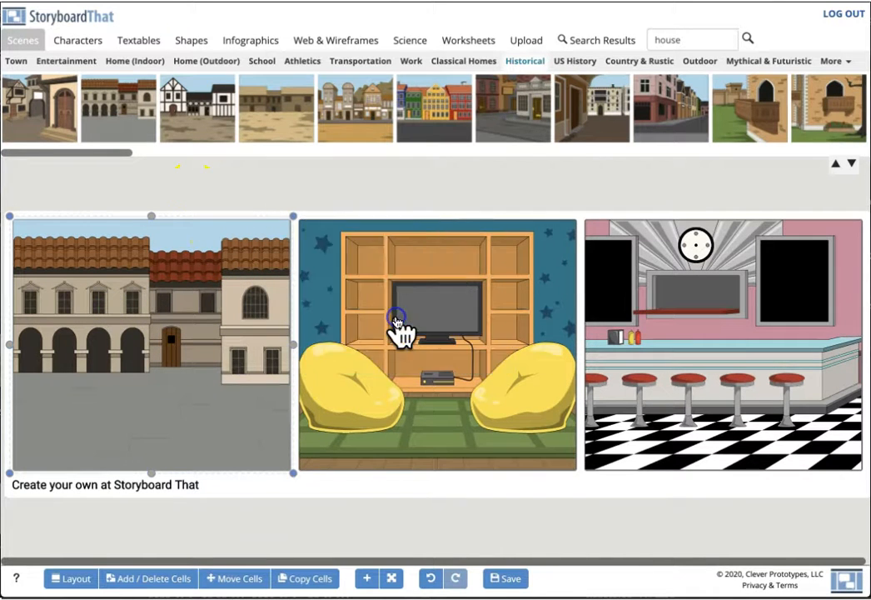
left_click(156, 133)
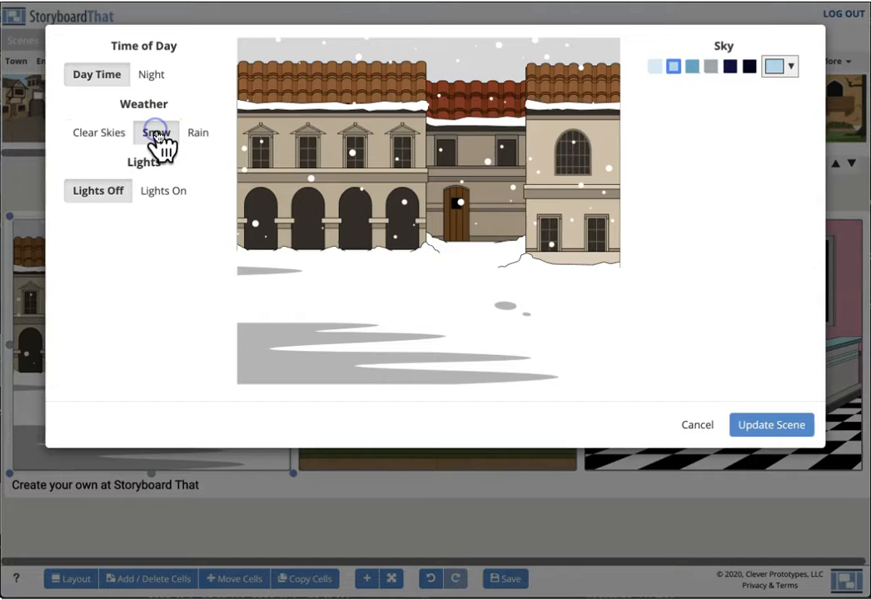
left_click(214, 137)
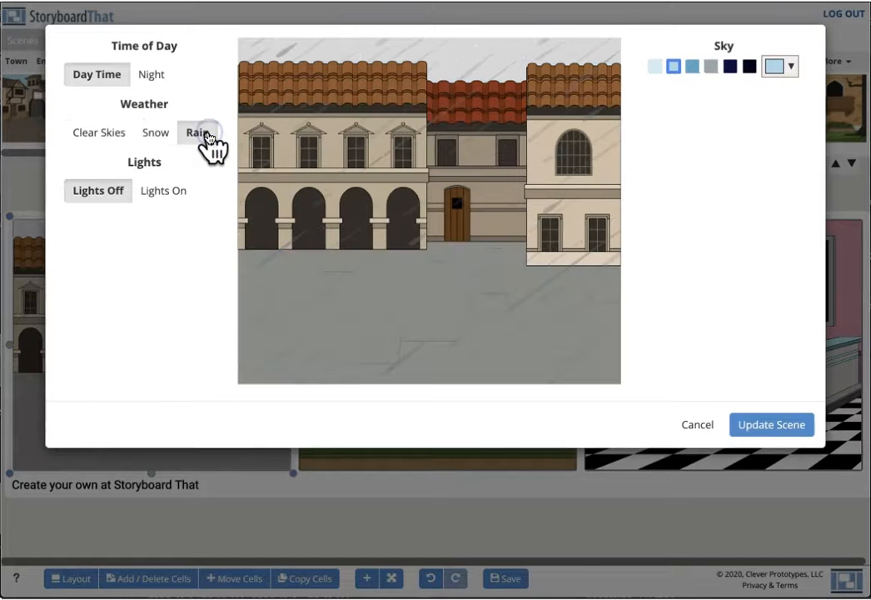
left_click(99, 137)
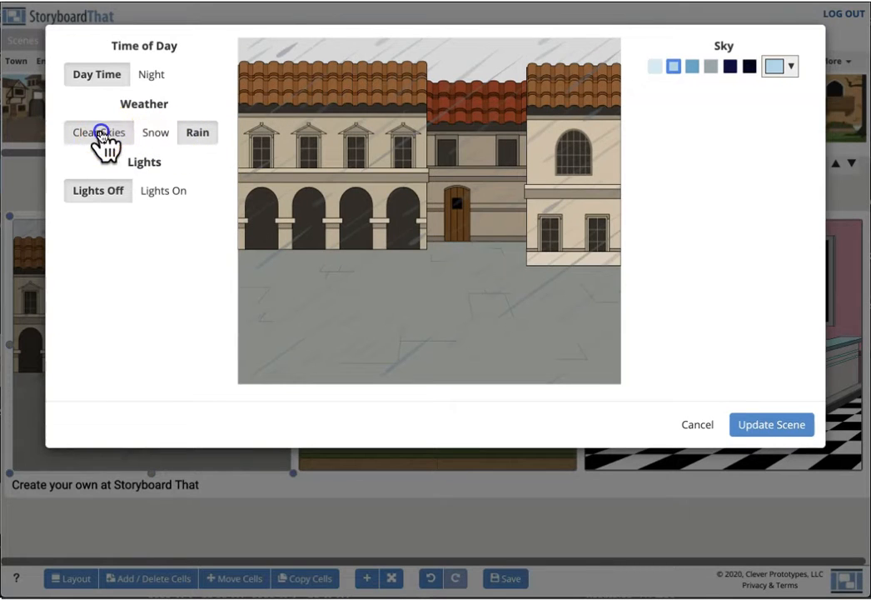
left_click(161, 194)
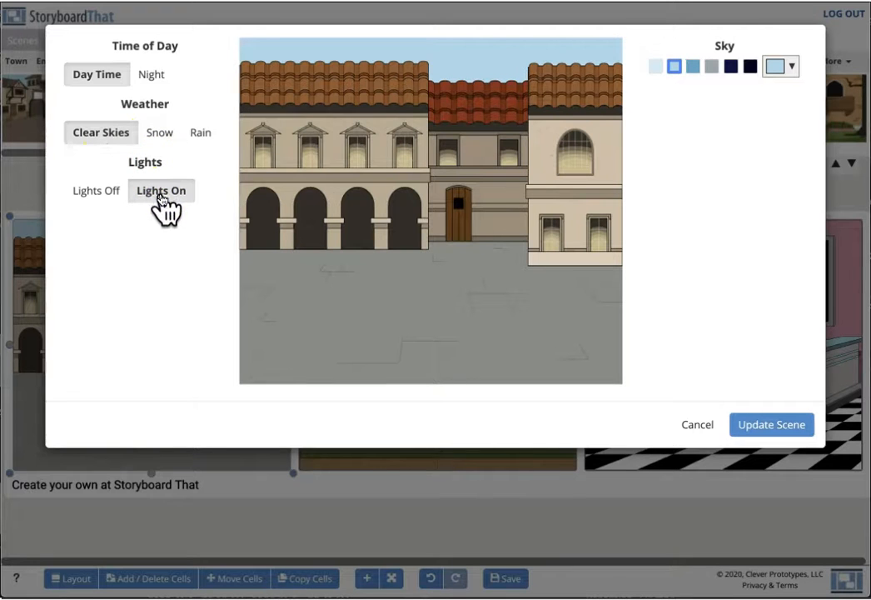
left_click(98, 192)
left_click(150, 77)
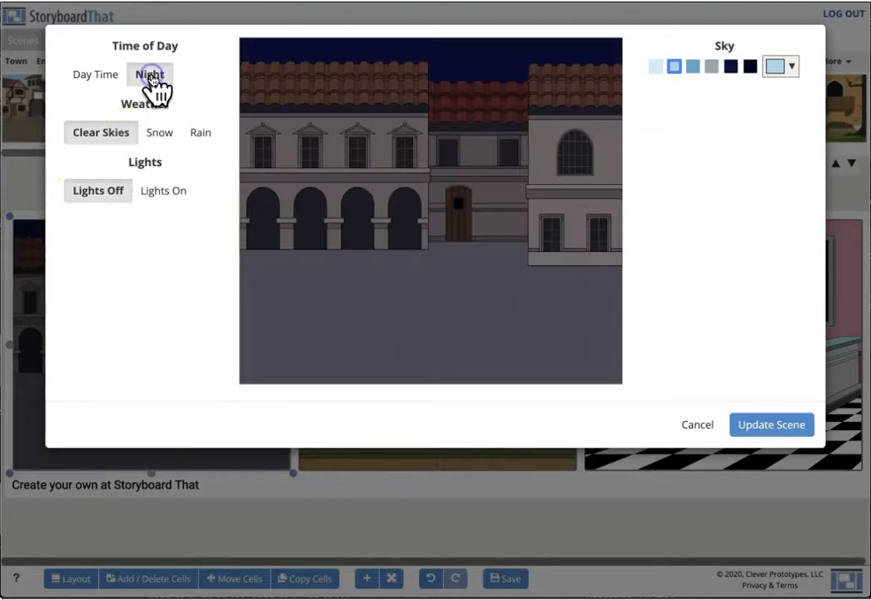
left_click(84, 76)
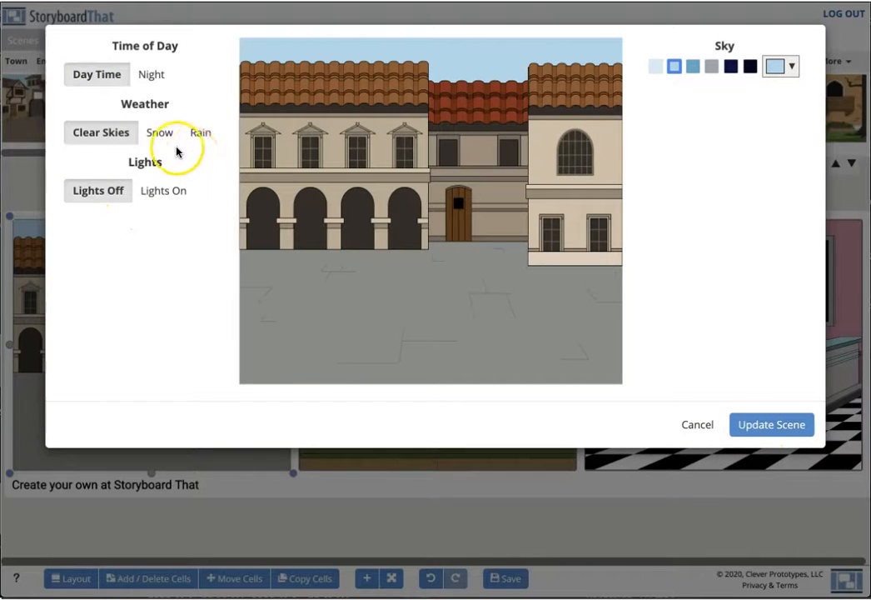
left_click(203, 134)
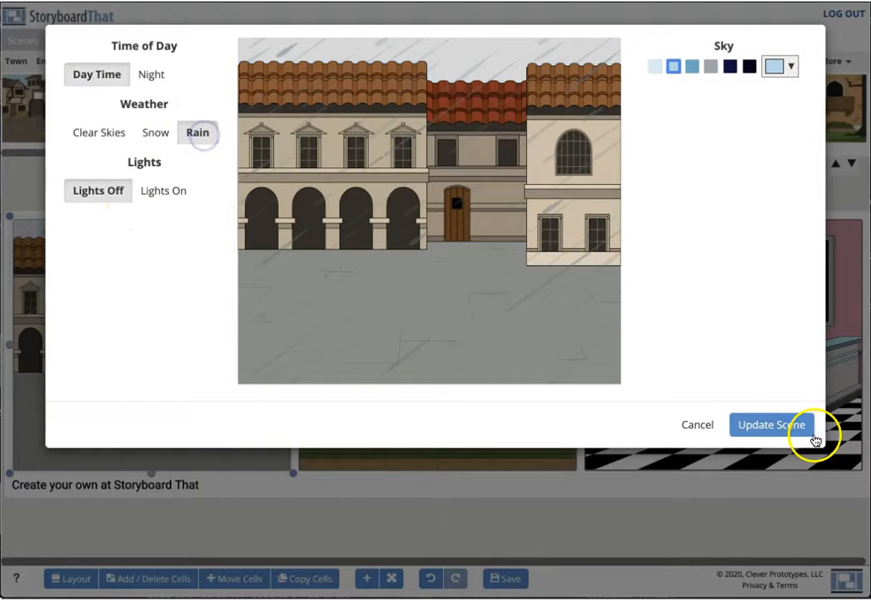
left_click(766, 423)
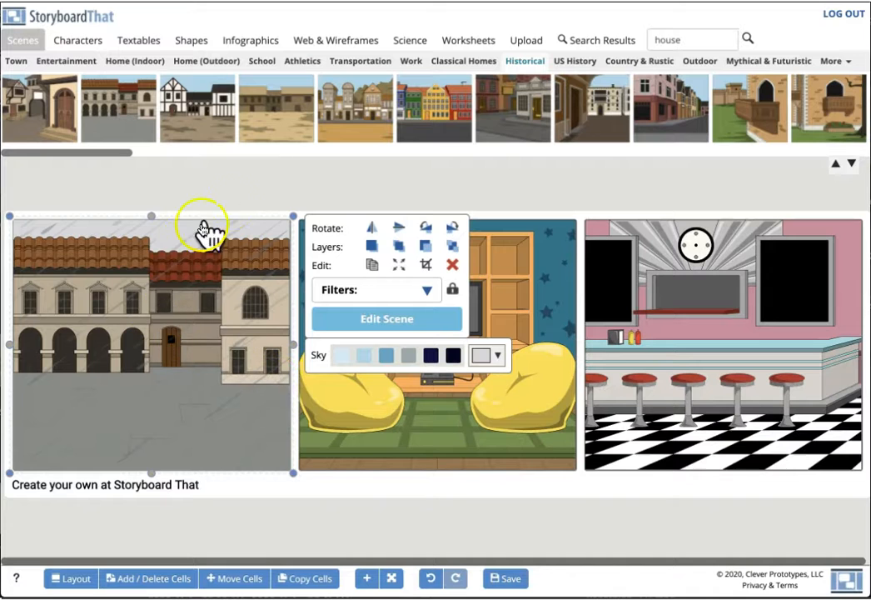
Step: Edit the TV room scene in the second cell to try hiding the chairs and the game console, restoring each to Appear
left_click(419, 394)
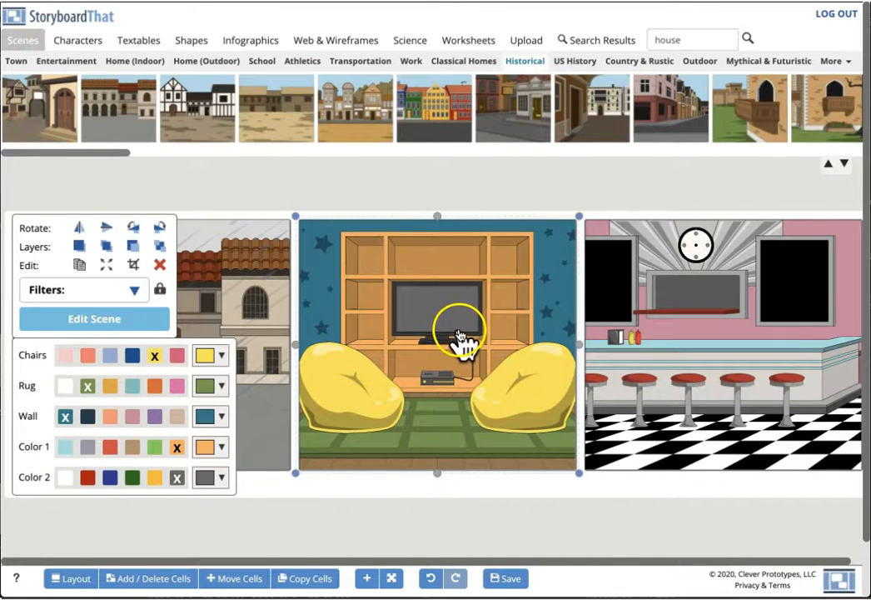
left_click(106, 329)
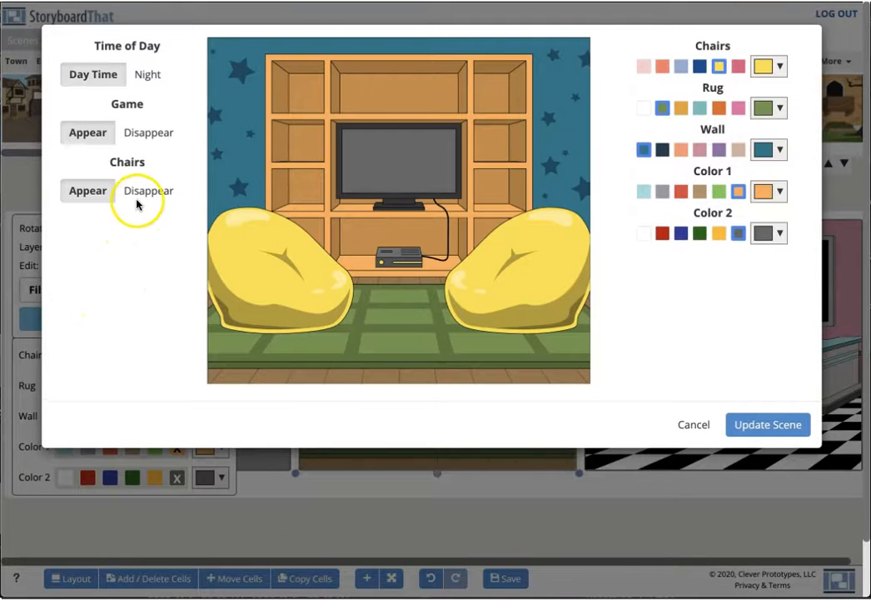
left_click(145, 193)
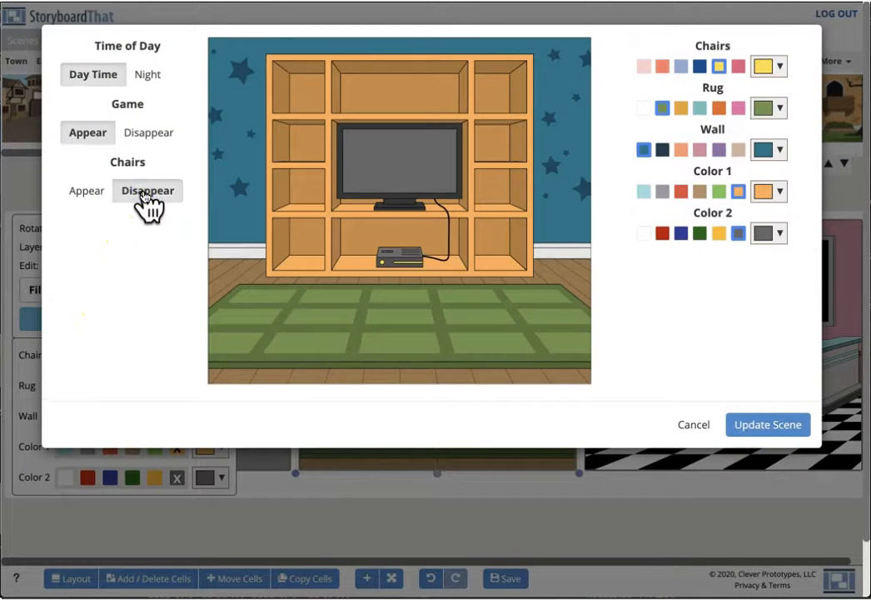
left_click(103, 196)
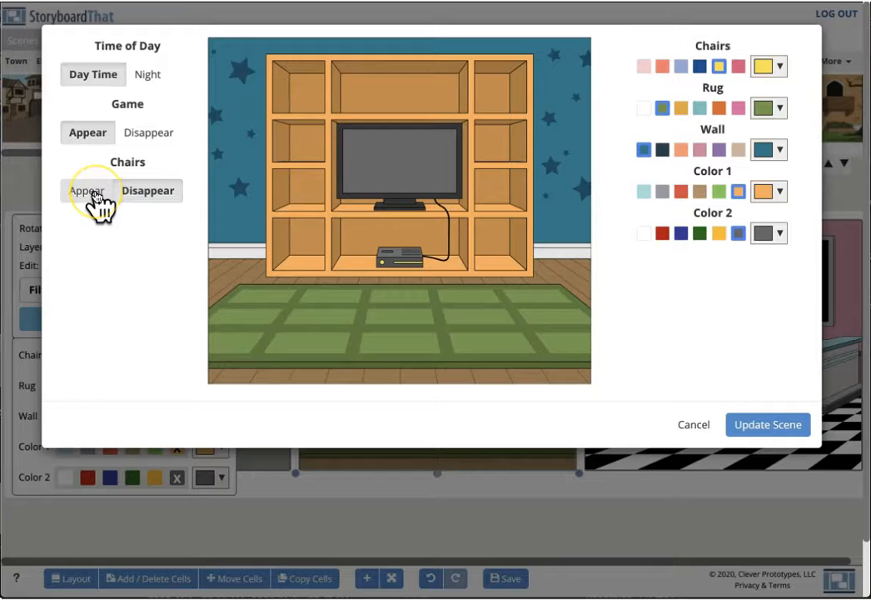
left_click(146, 134)
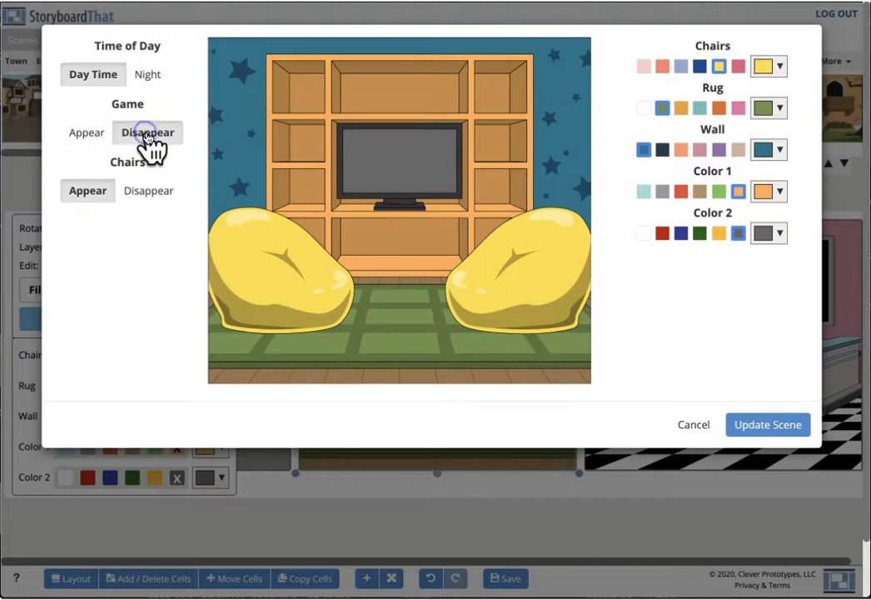
left_click(86, 134)
Step: Try Night and a teal rug on the TV room scene, return to Day Time and the green rug, and update the scene
left_click(150, 75)
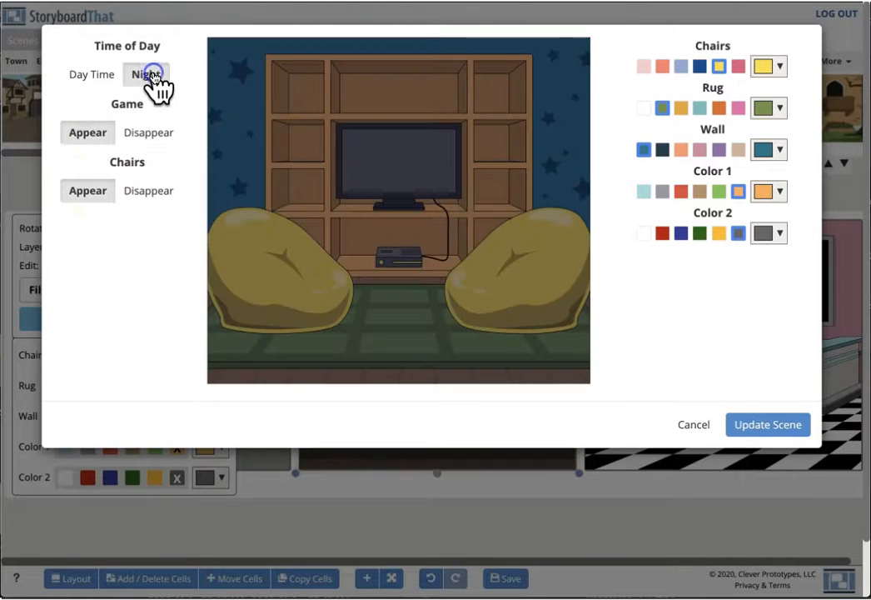
left_click(99, 80)
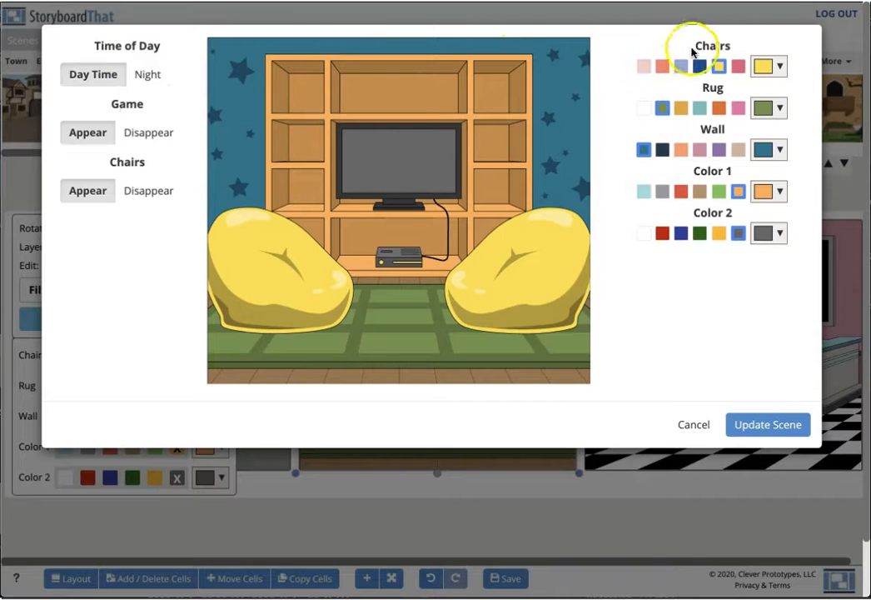
left_click(703, 109)
left_click(662, 108)
left_click(751, 422)
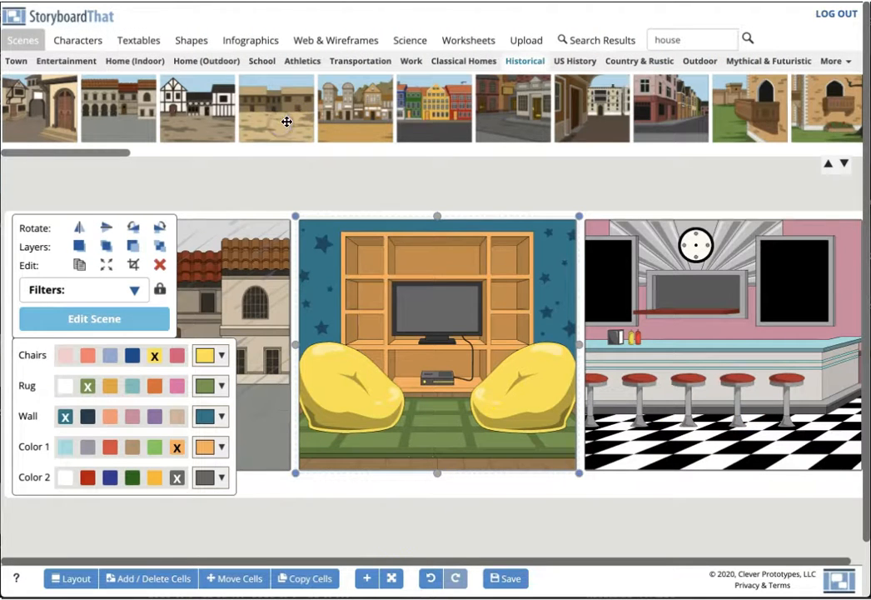
Step: Look through the US History and Country & Rustic scenes and place the Outdoor mountain scene with a winding river in the second cell
left_click(582, 65)
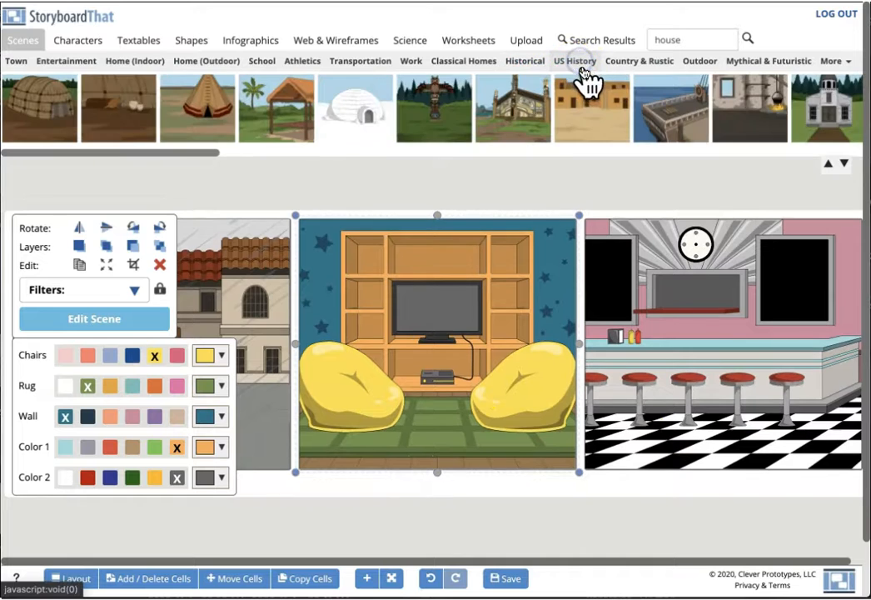
left_click_drag(171, 153, 665, 158)
left_click(640, 62)
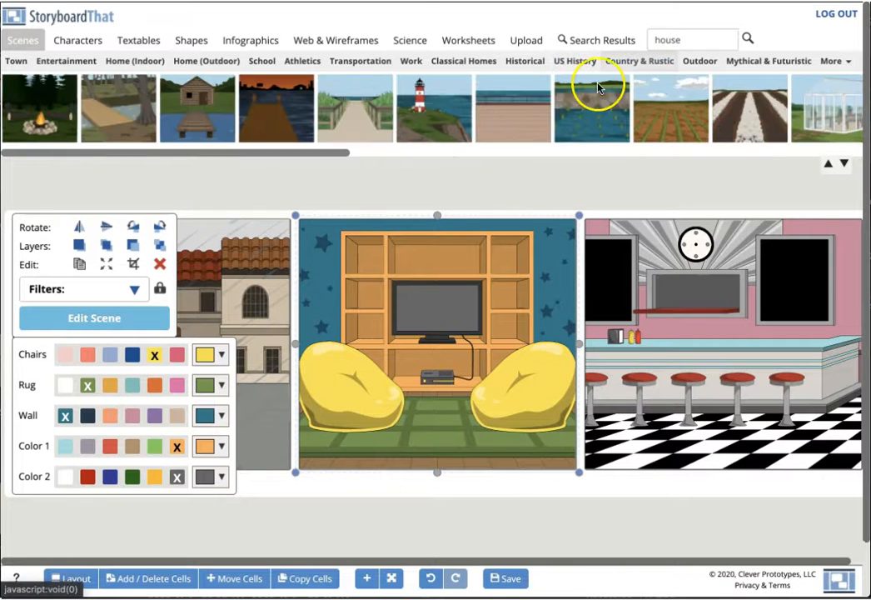
left_click(700, 62)
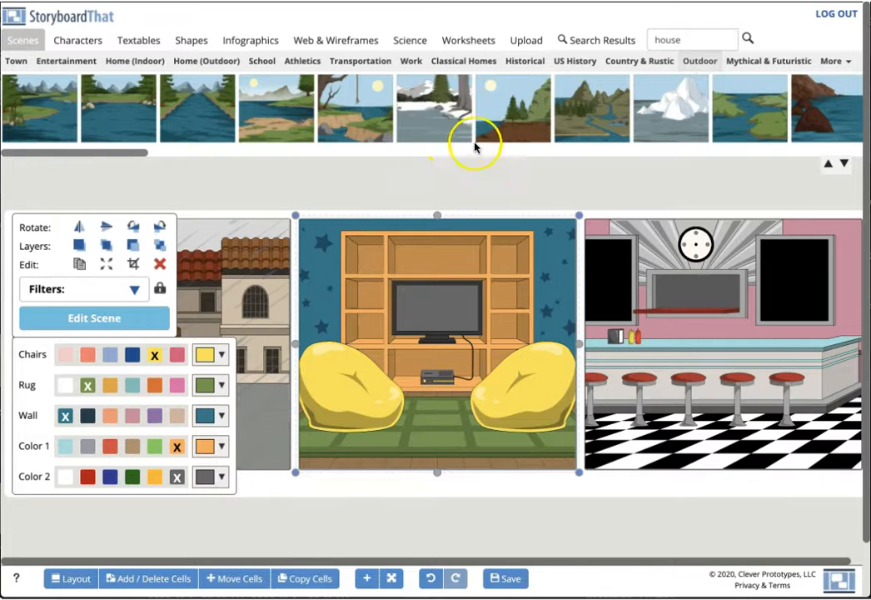
left_click_drag(593, 130, 487, 354)
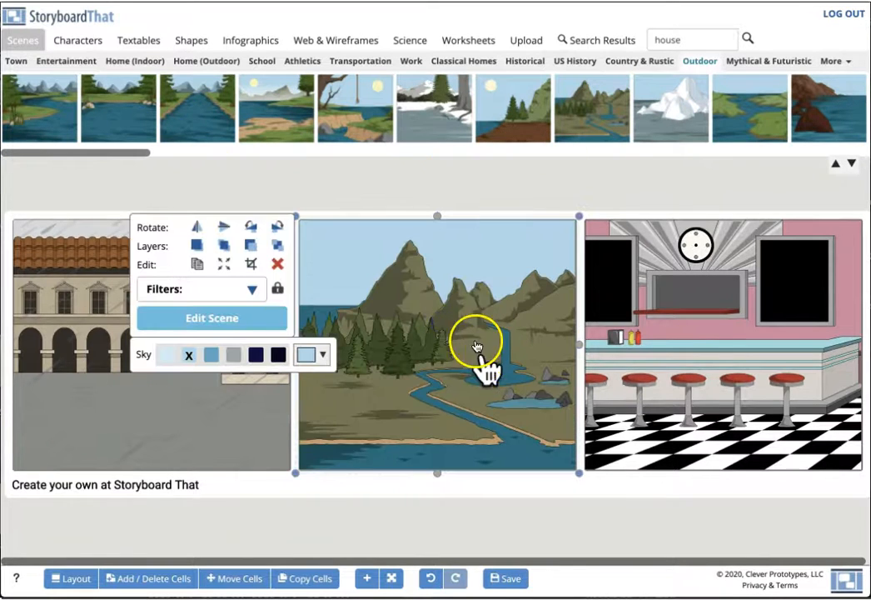
Step: Edit the mountain river scene in the second cell to Sunset weather at Night Time and update the scene
left_click(426, 315)
left_click(391, 318)
left_click(389, 284)
left_click(139, 319)
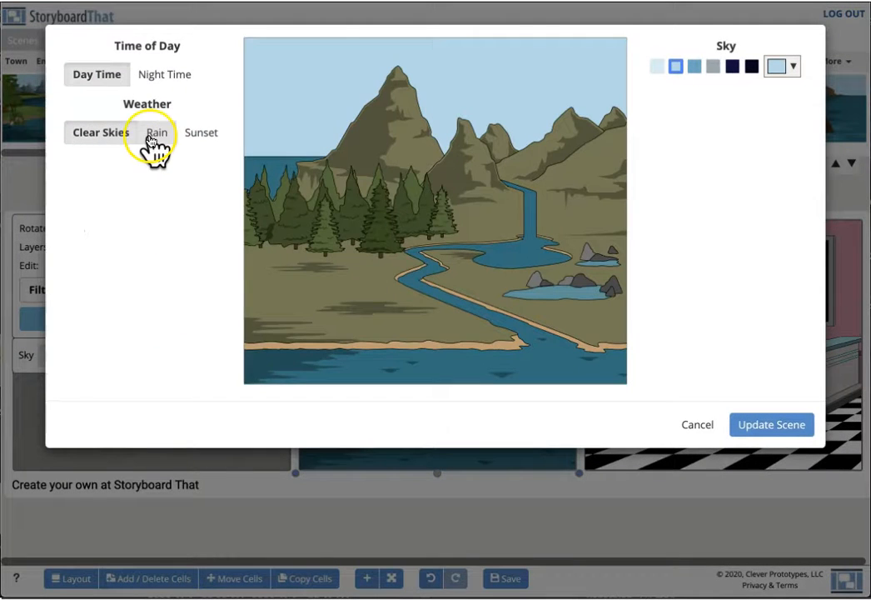
left_click(154, 133)
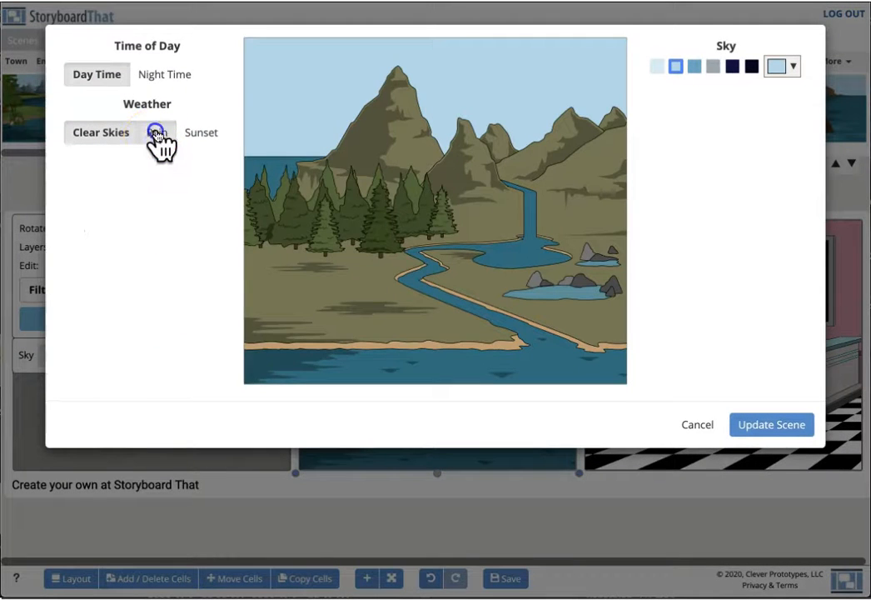
left_click(207, 139)
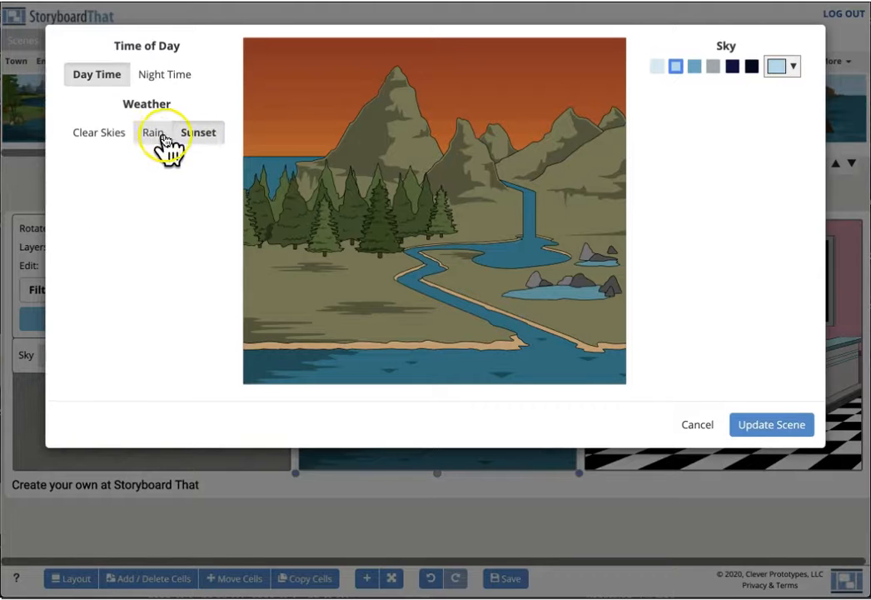
left_click(169, 70)
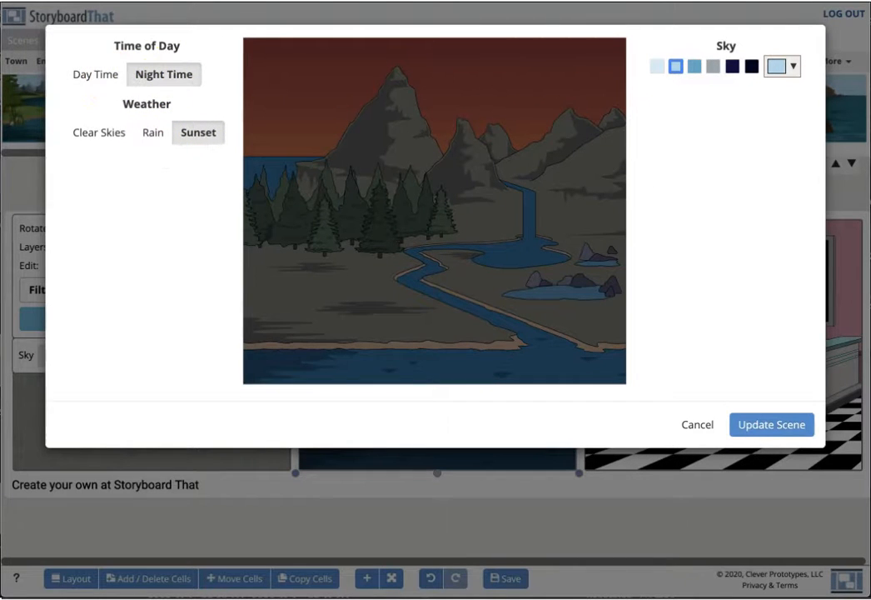
left_click(756, 429)
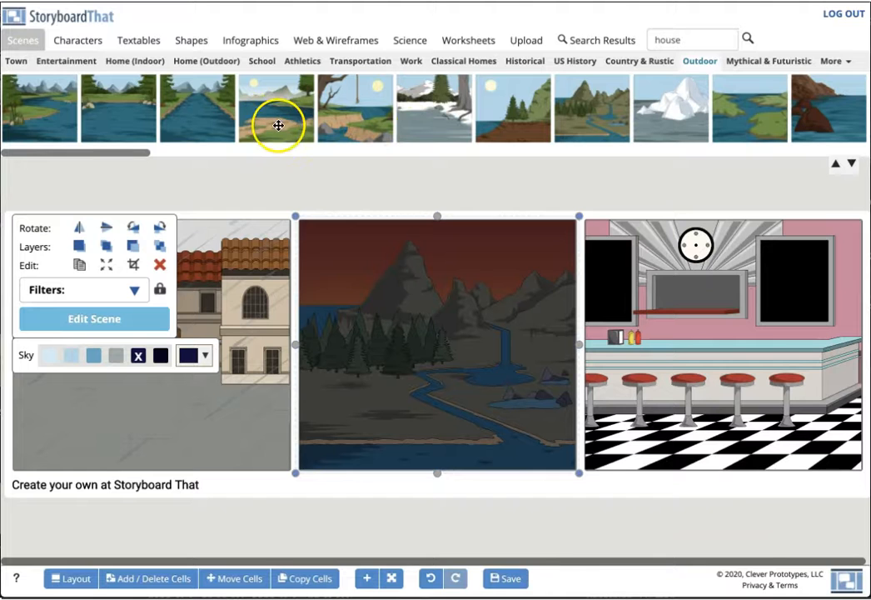
Step: Replace the diner in the third cell with the Outdoor forked forest path scene and set its weather to Snow
left_click_drag(90, 153, 383, 177)
left_click_drag(717, 125, 654, 331)
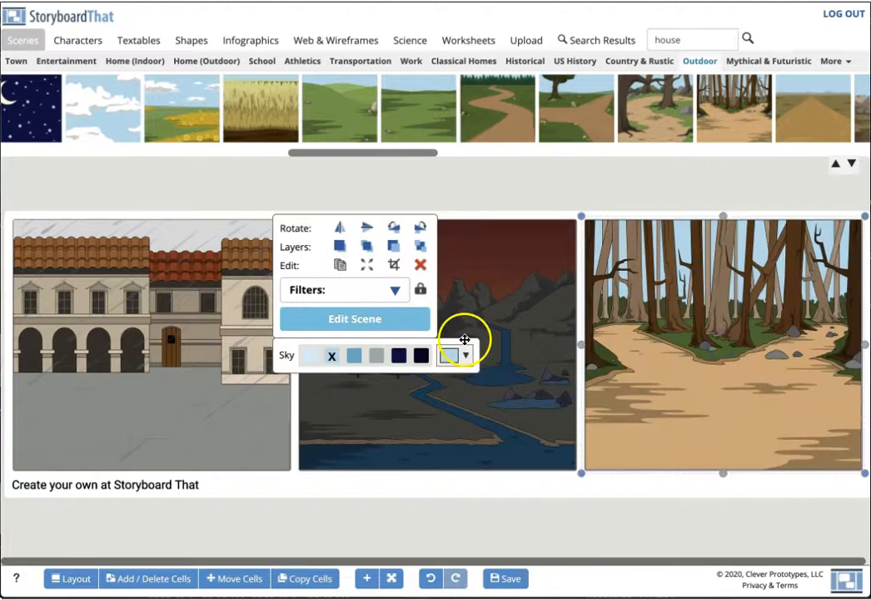
left_click(367, 320)
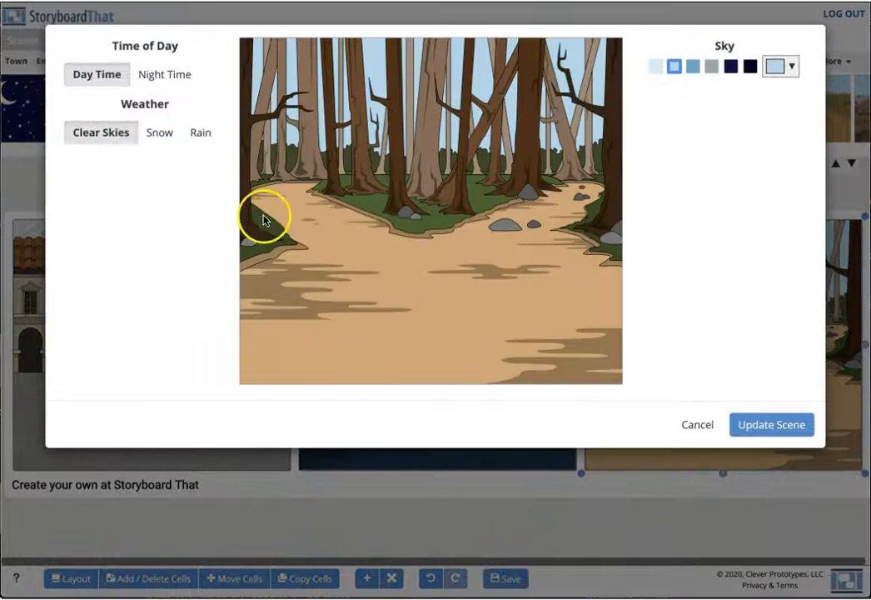
left_click(156, 133)
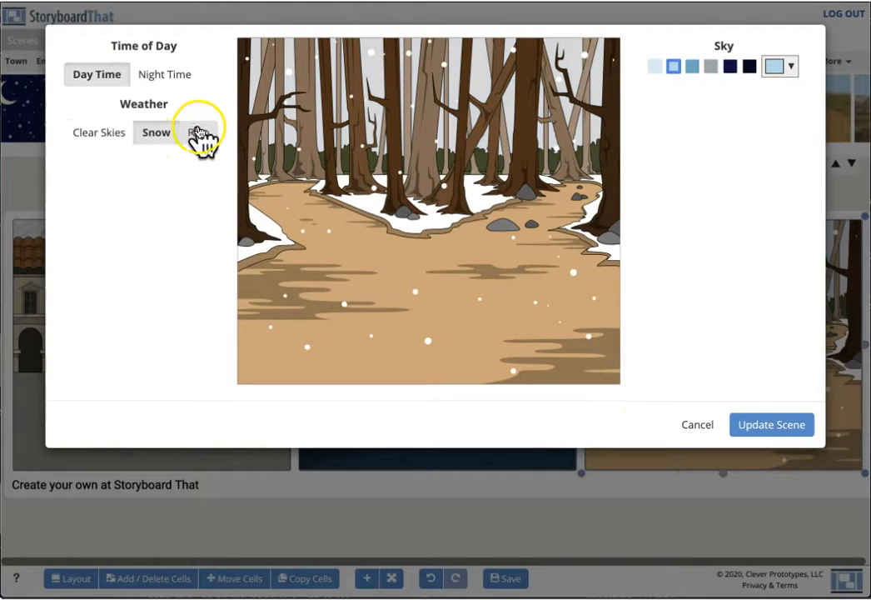
left_click(197, 133)
left_click(156, 133)
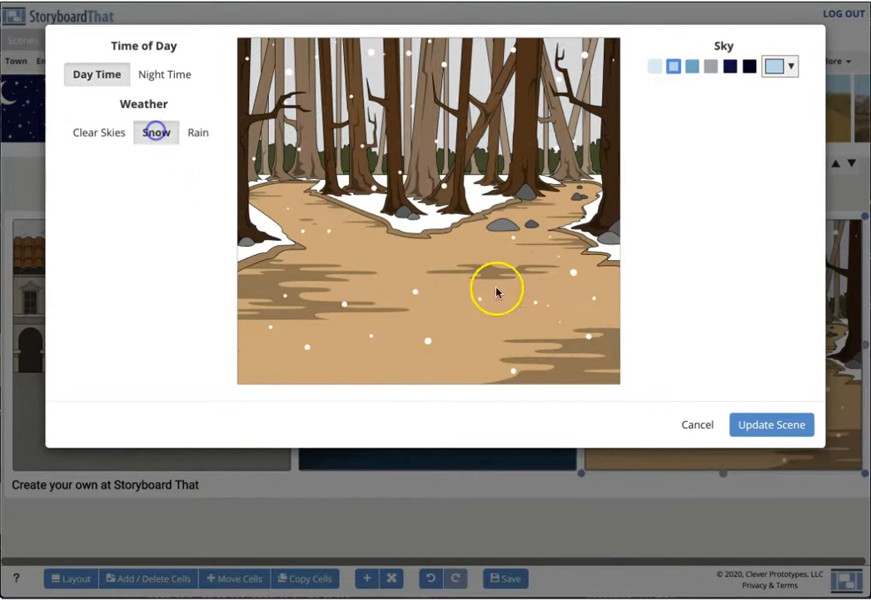
left_click(768, 429)
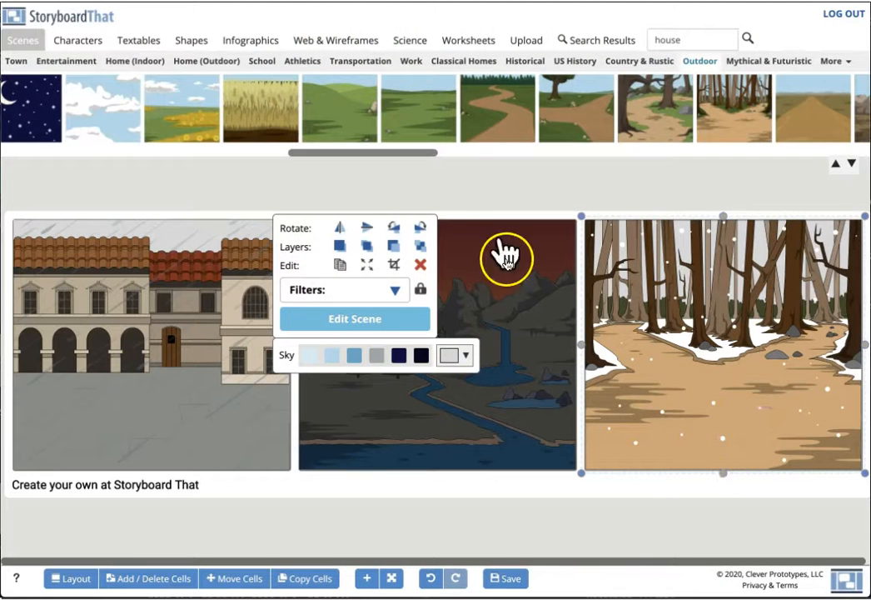
Step: Look through the Mythical & Futuristic, Close Ups and Patterns scene categories
left_click(772, 61)
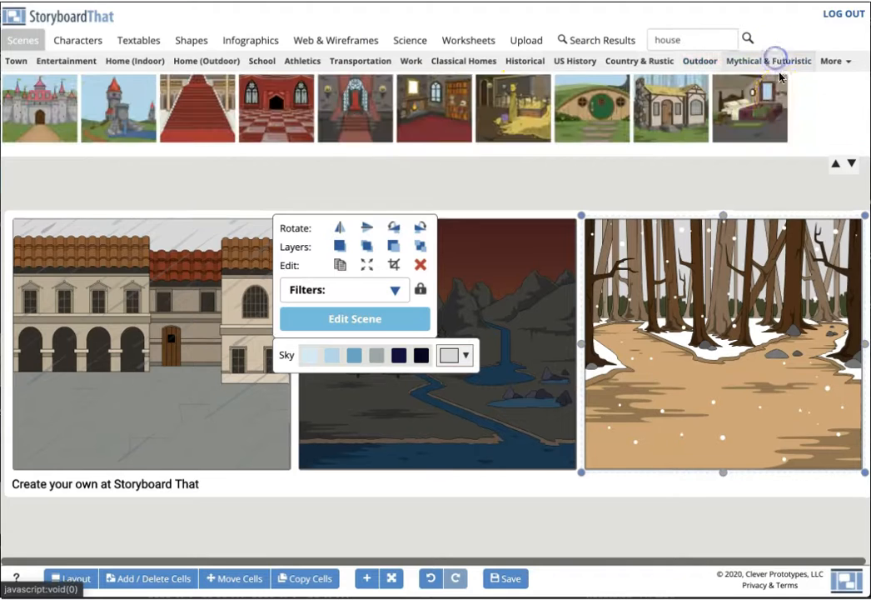
left_click_drag(186, 156, 424, 176)
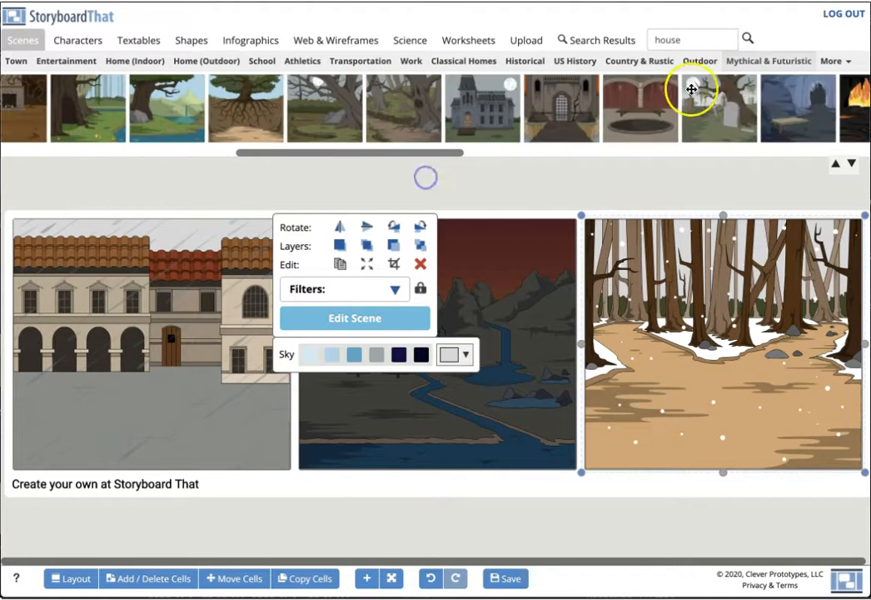
left_click(843, 61)
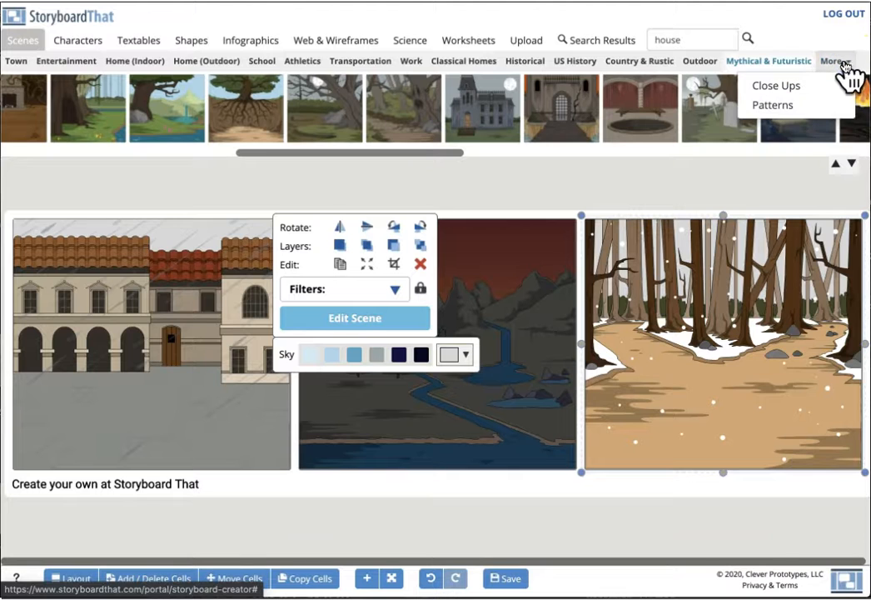
left_click(794, 90)
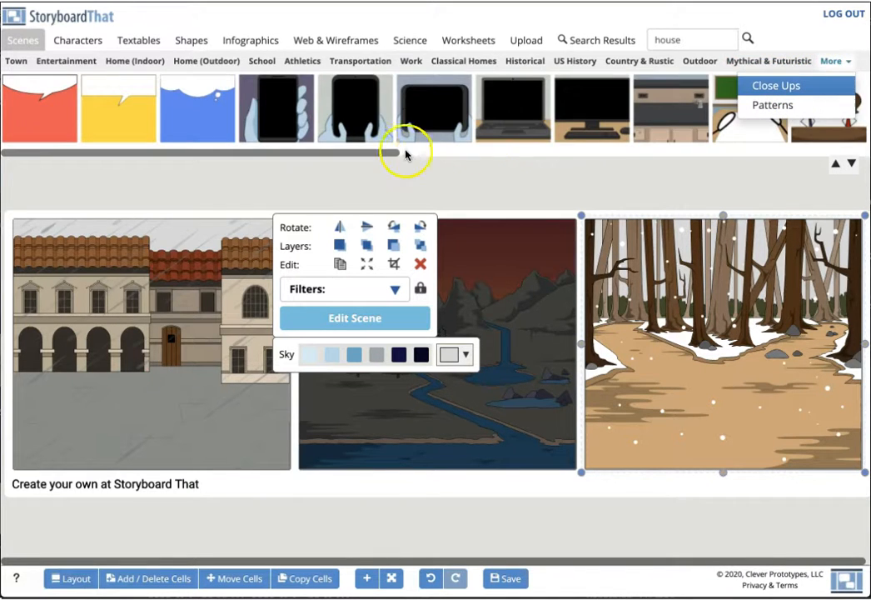
left_click_drag(372, 157, 788, 169)
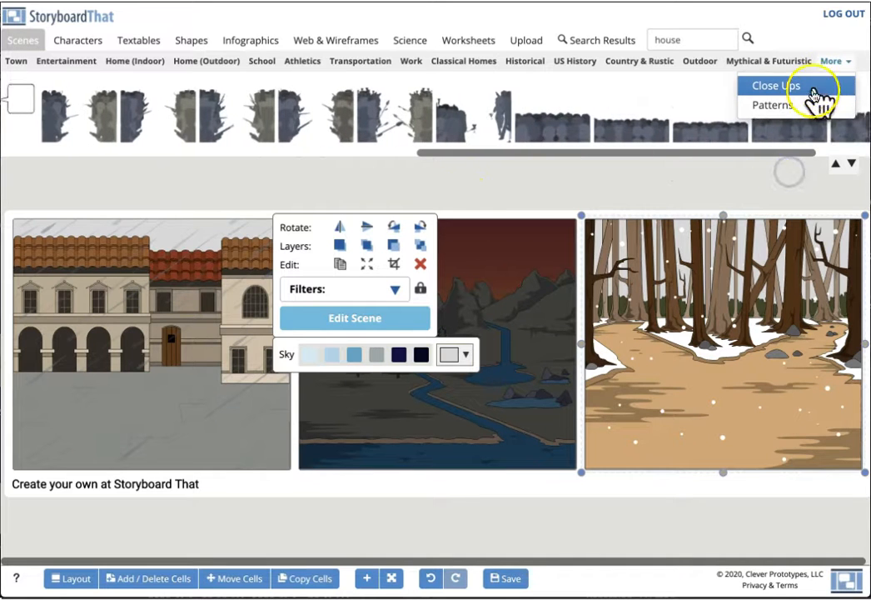
left_click(786, 104)
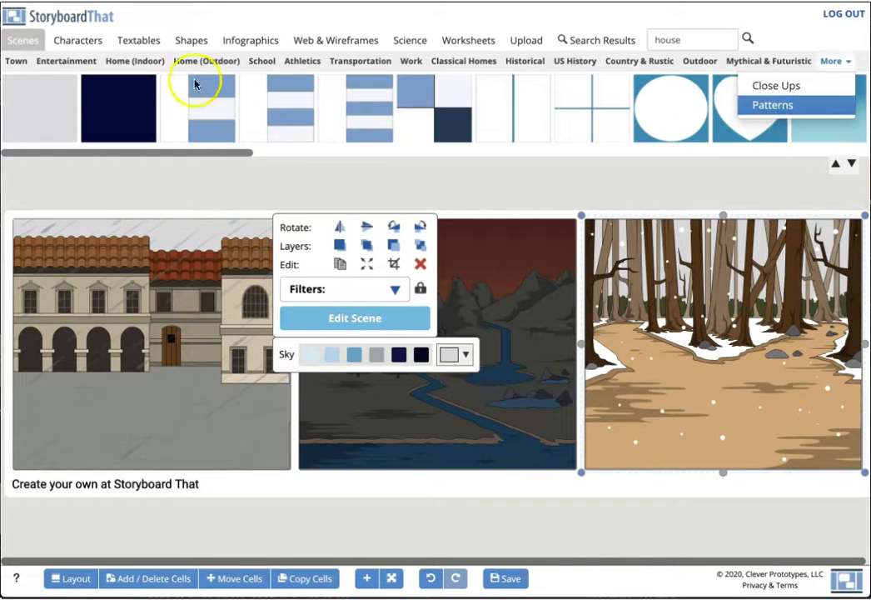
Step: Look through the Adults, Teens, Kids, Jobs, Sports and 1900s character categories
left_click(88, 40)
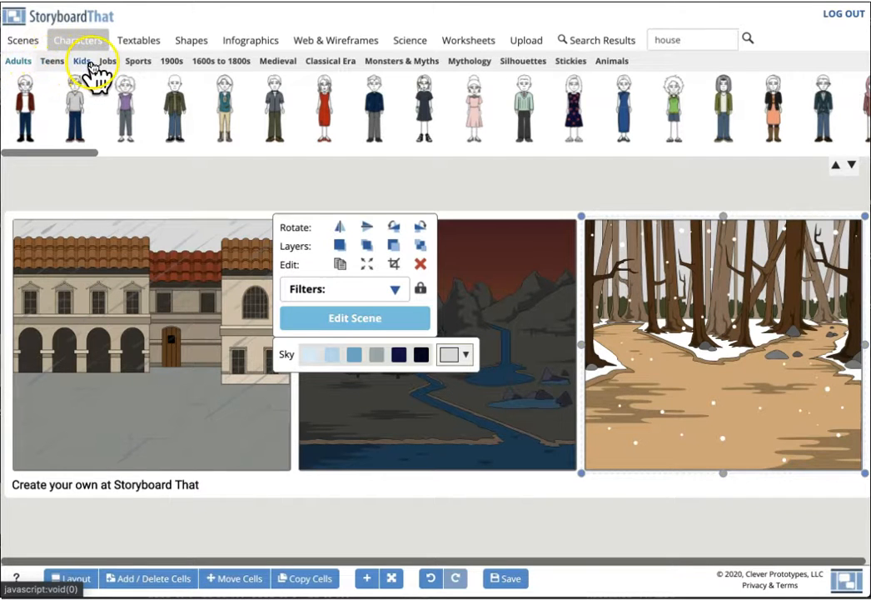
left_click(55, 62)
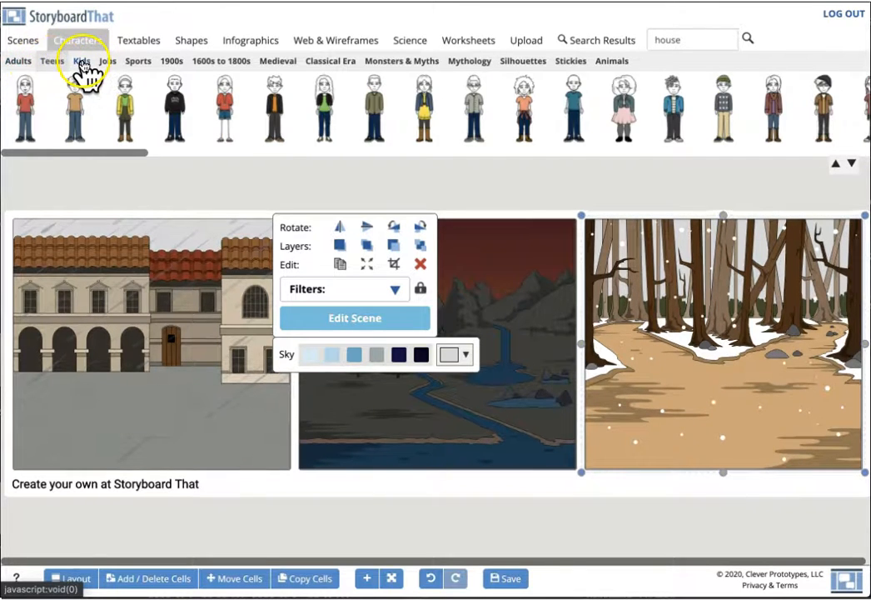
left_click(82, 63)
left_click(108, 63)
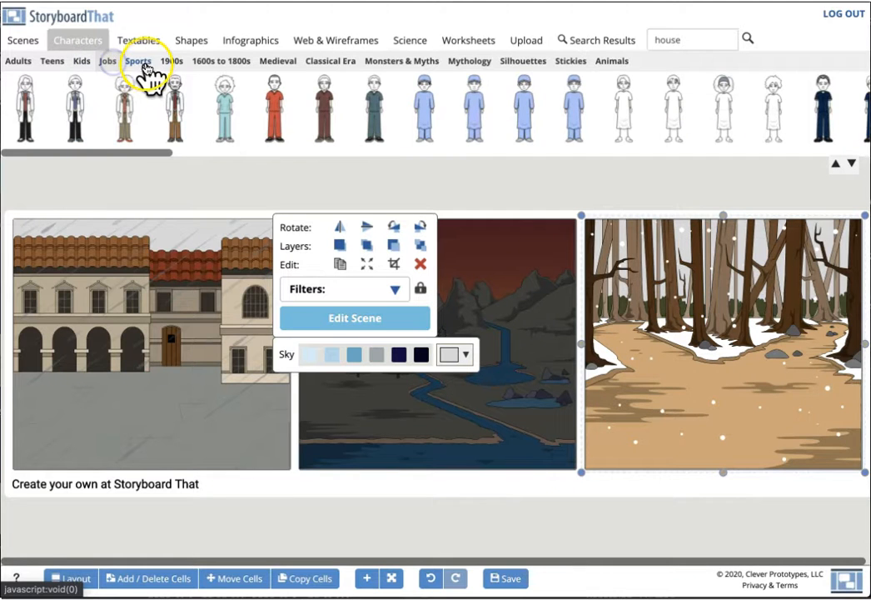
left_click(144, 64)
left_click(175, 63)
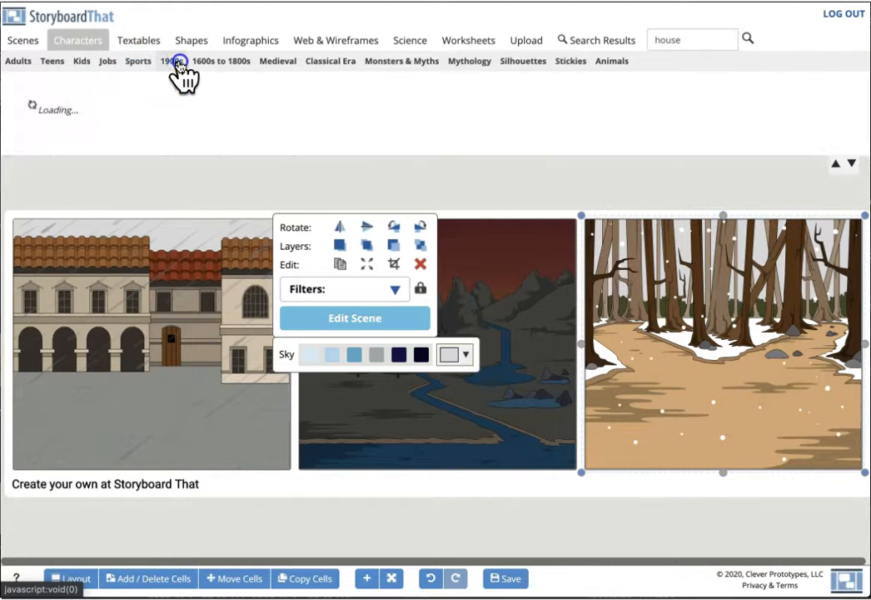
left_click_drag(218, 154, 480, 194)
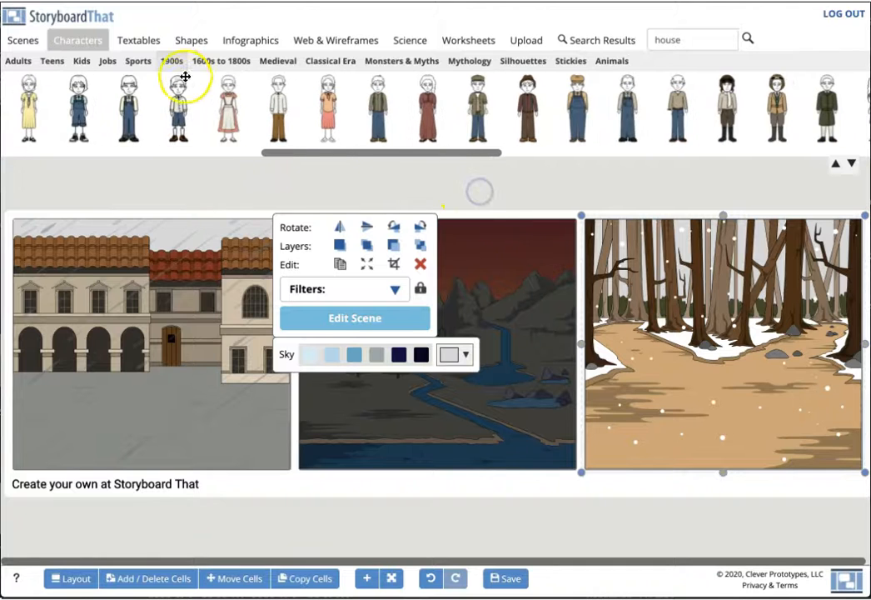
Step: Browse the character categories from 1600s to 1800s through Medieval, Classical Era, Monsters & Myths, Mythology, Silhouettes, Stickies and Animals
left_click(233, 71)
left_click(277, 63)
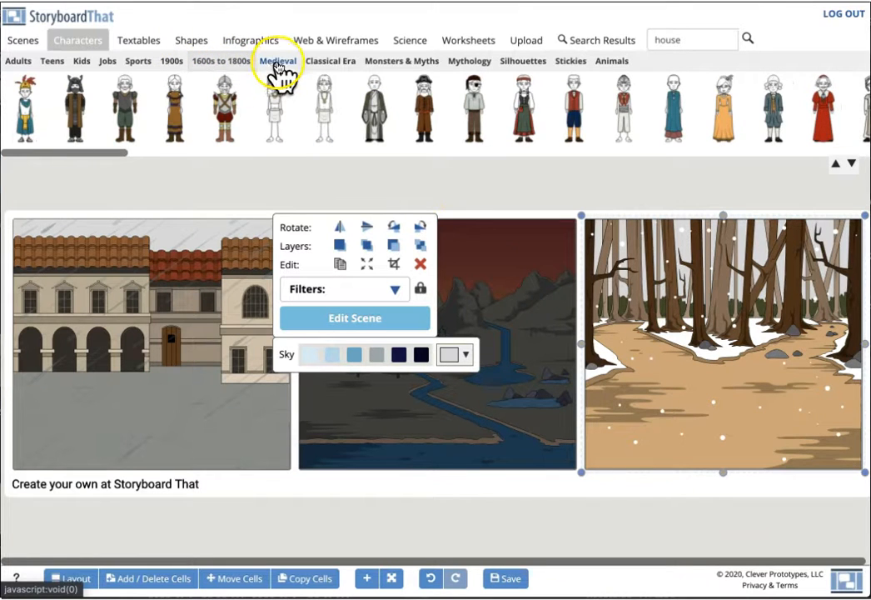
left_click(333, 65)
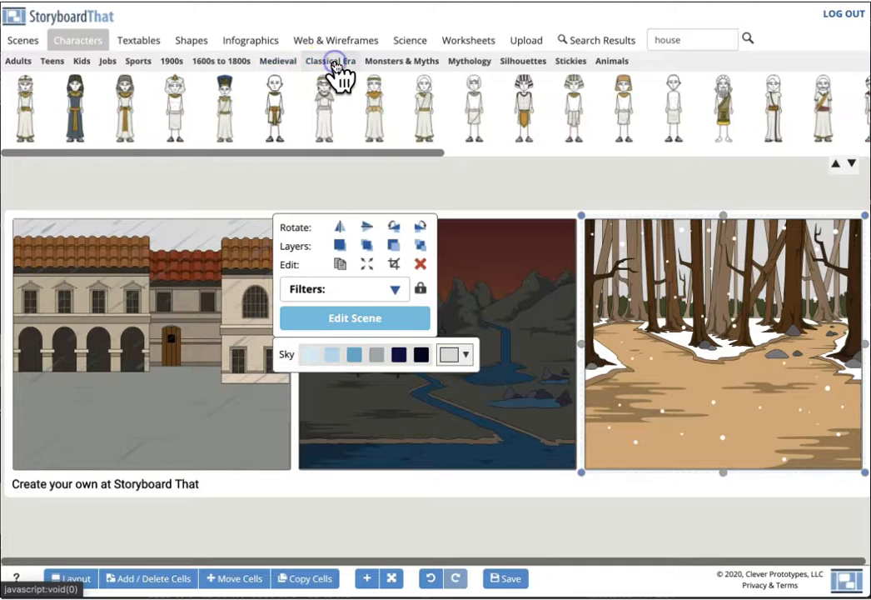
left_click(403, 64)
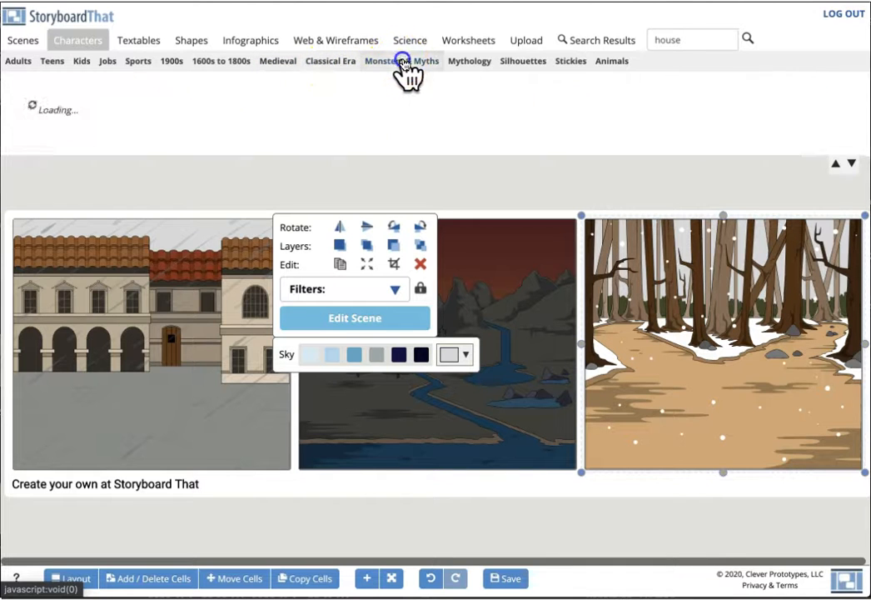
left_click(473, 62)
left_click(522, 62)
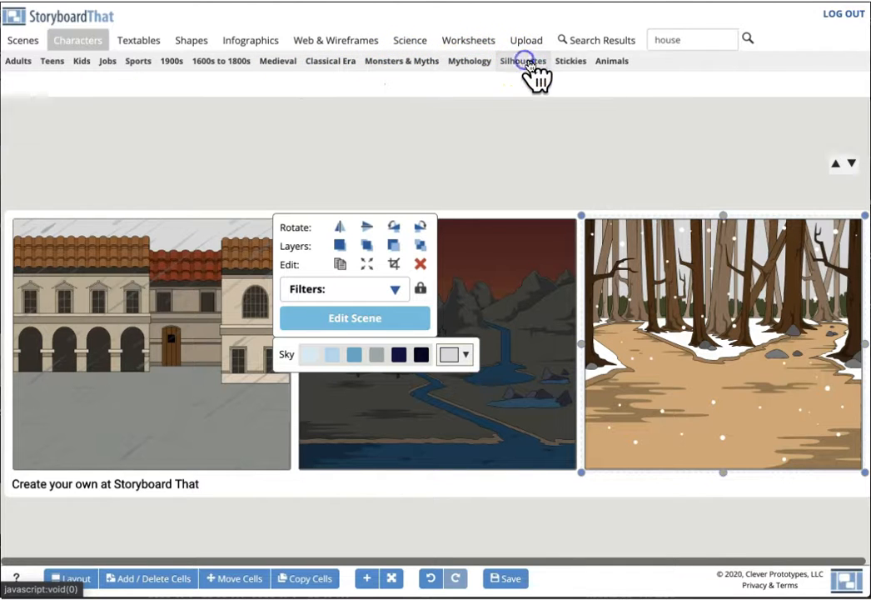
left_click(572, 62)
left_click(613, 61)
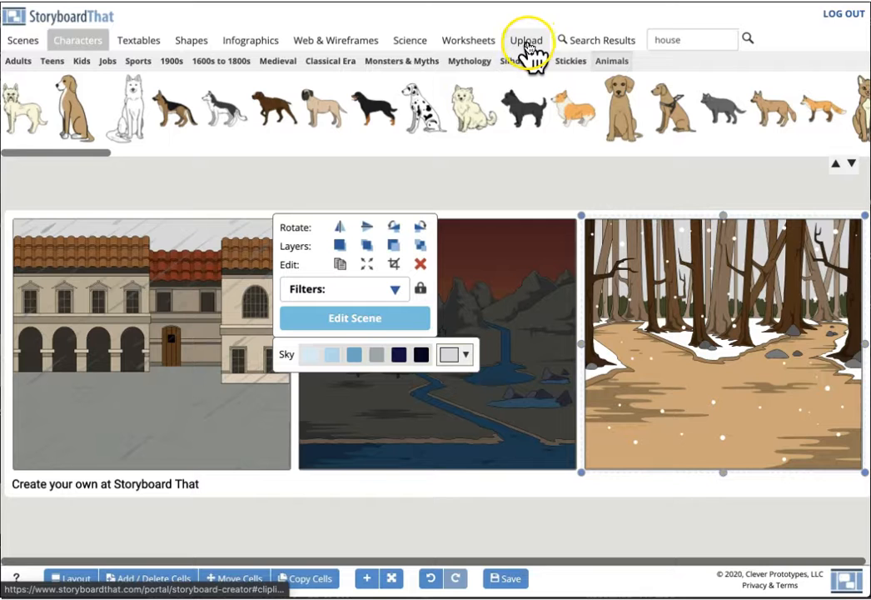
left_click(212, 61)
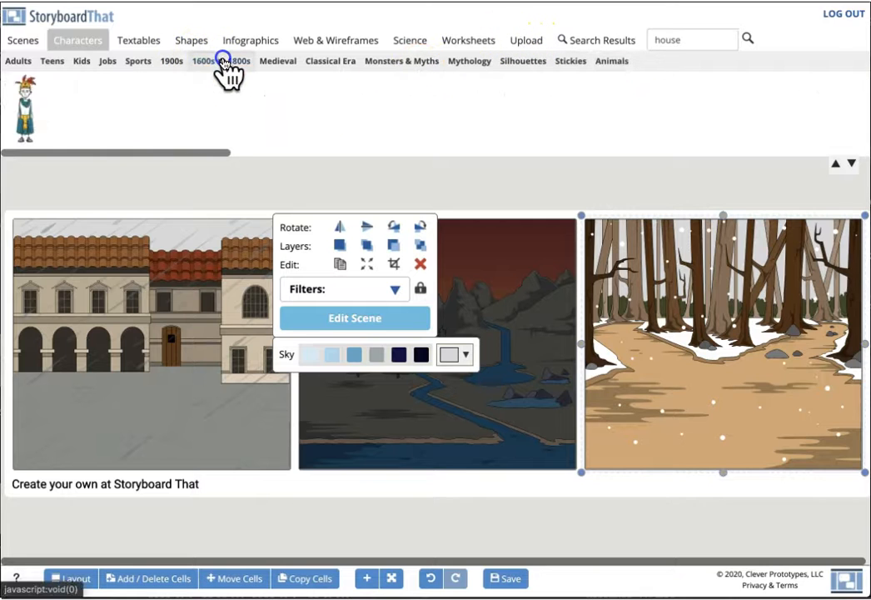
Step: Place the curly-haired Kids character in a teal shirt and navy pants on the snowy forest path in the third cell
left_click(88, 63)
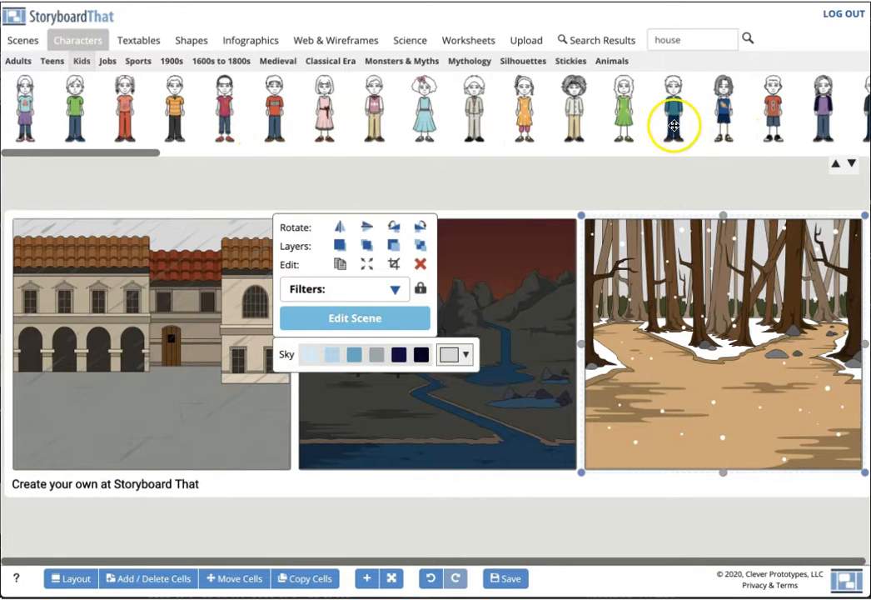
left_click_drag(674, 125, 681, 437)
left_click_drag(653, 369, 656, 362)
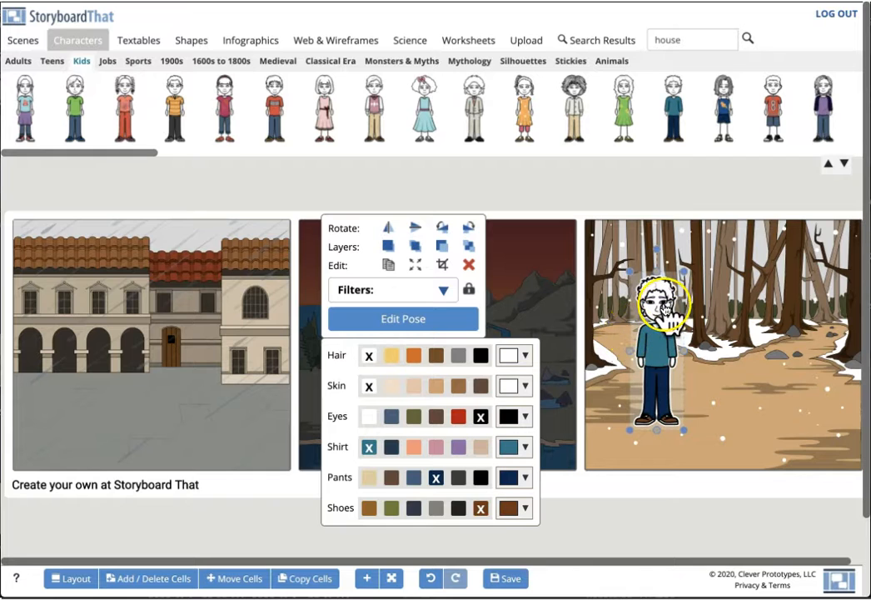
Step: Try yellow, orange, gray and black hair on the boy in the third cell, and settle on brown
left_click(392, 356)
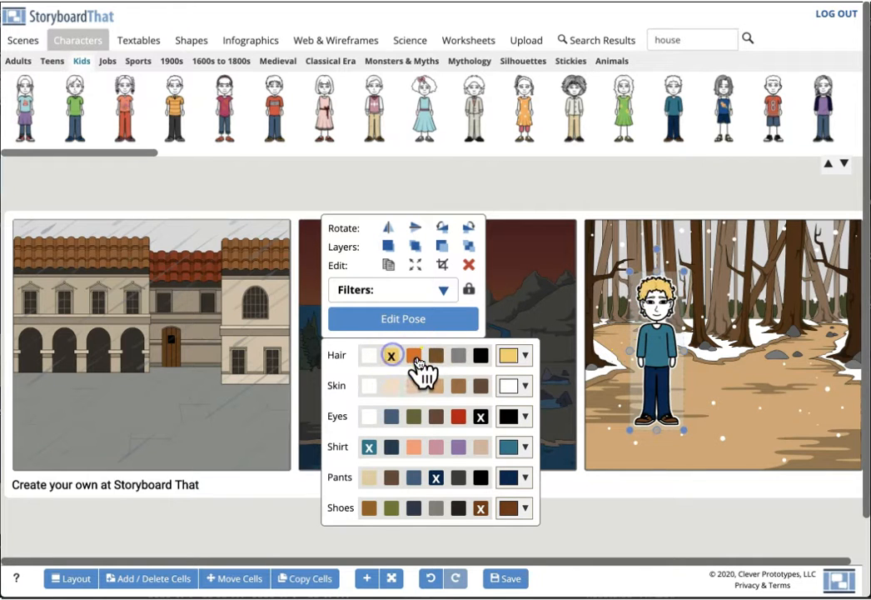
left_click(415, 358)
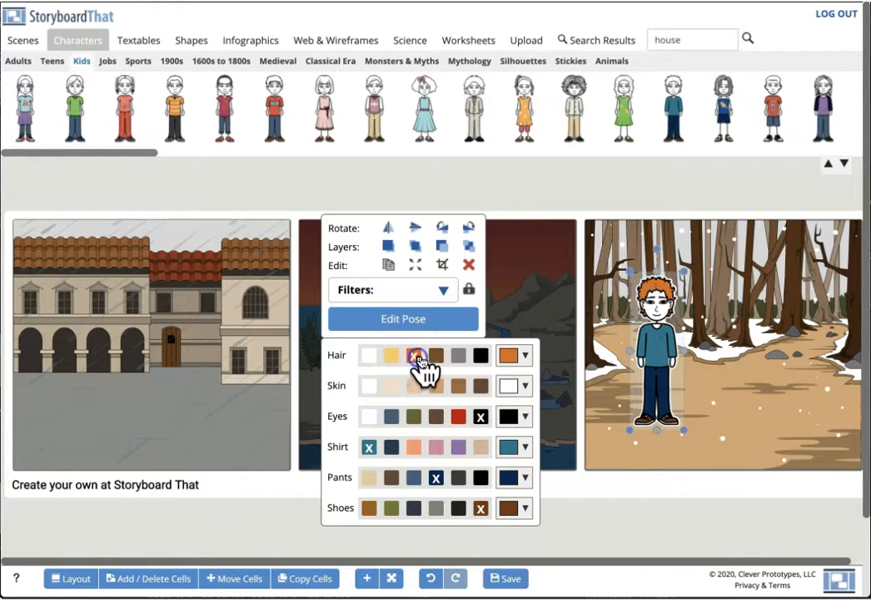
left_click(460, 356)
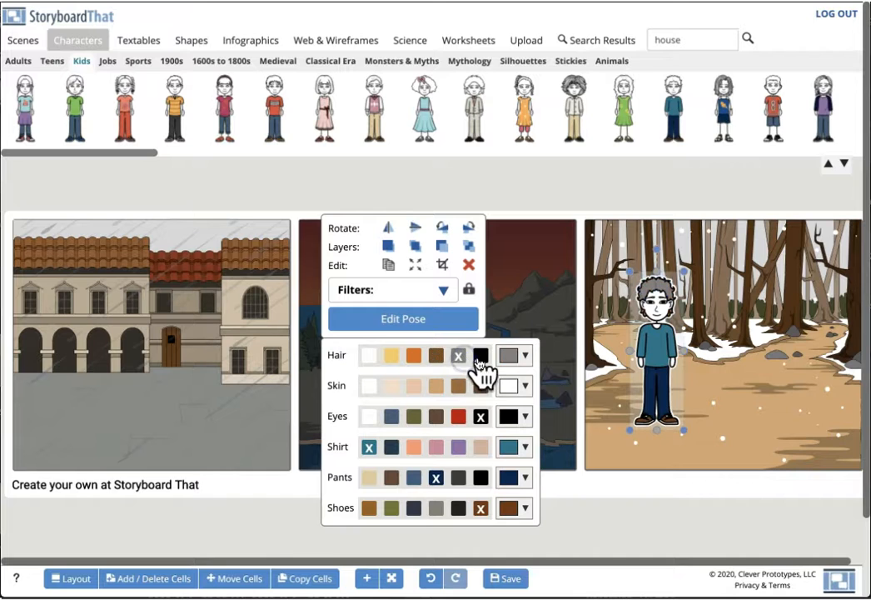
left_click(482, 356)
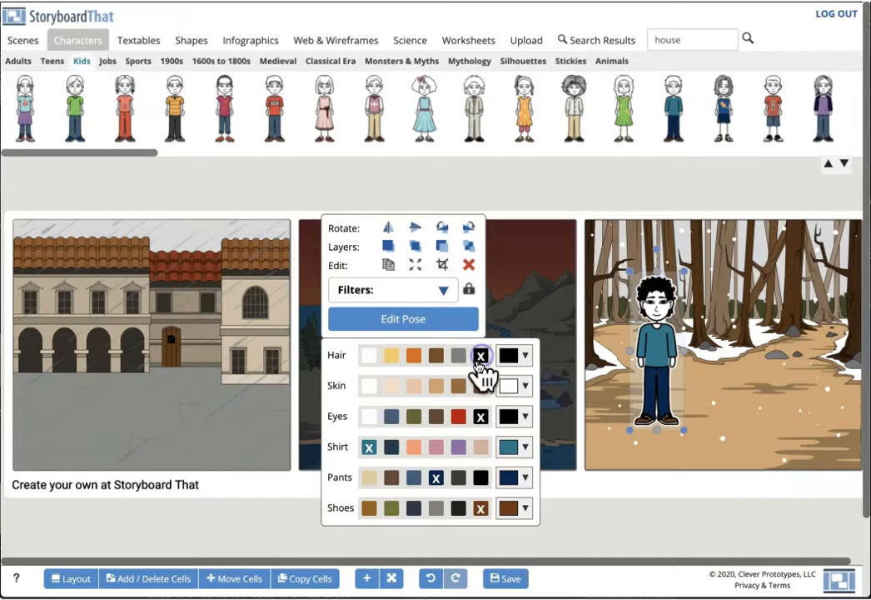
left_click(417, 356)
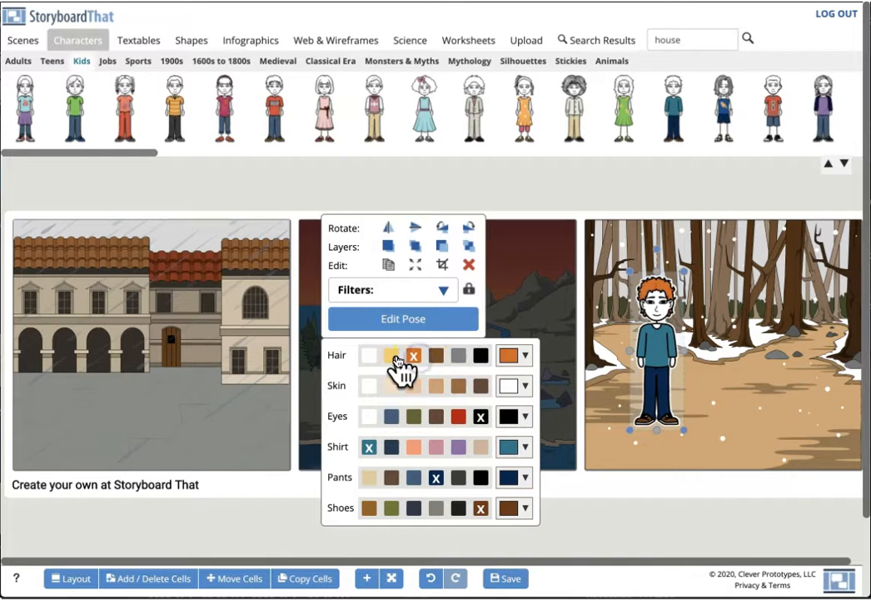
left_click(437, 357)
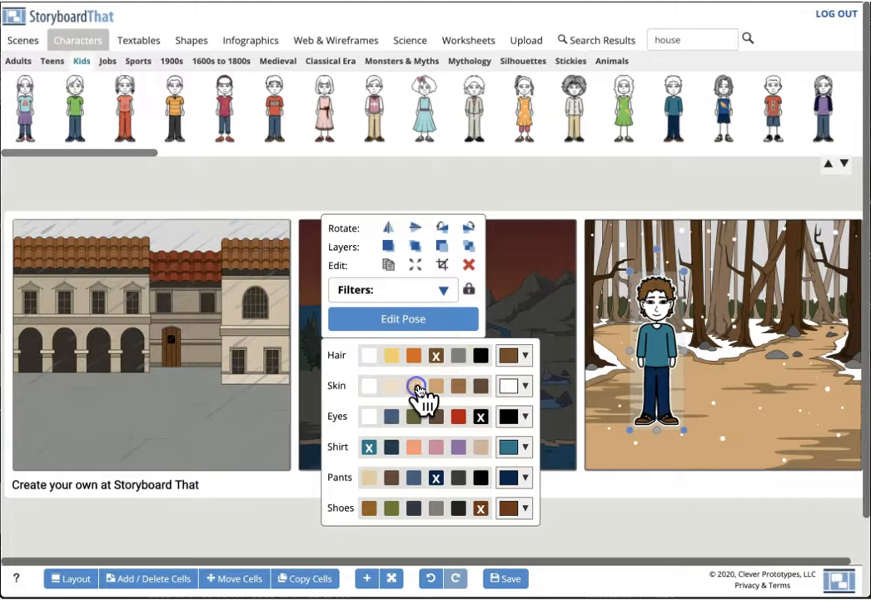
Step: Give the boy a light peach skin tone and brown eyes, viewing the custom color picker and cancelling it
left_click(415, 386)
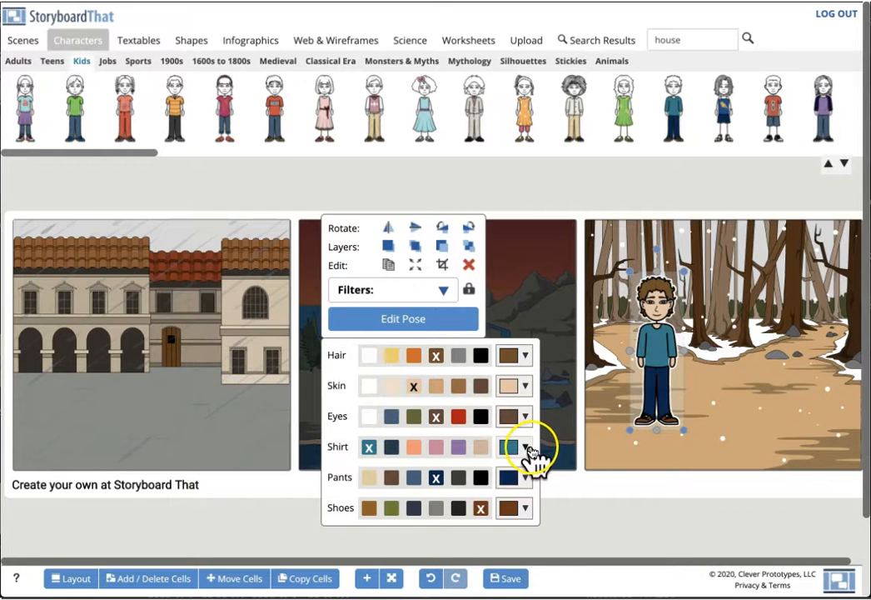
left_click(526, 411)
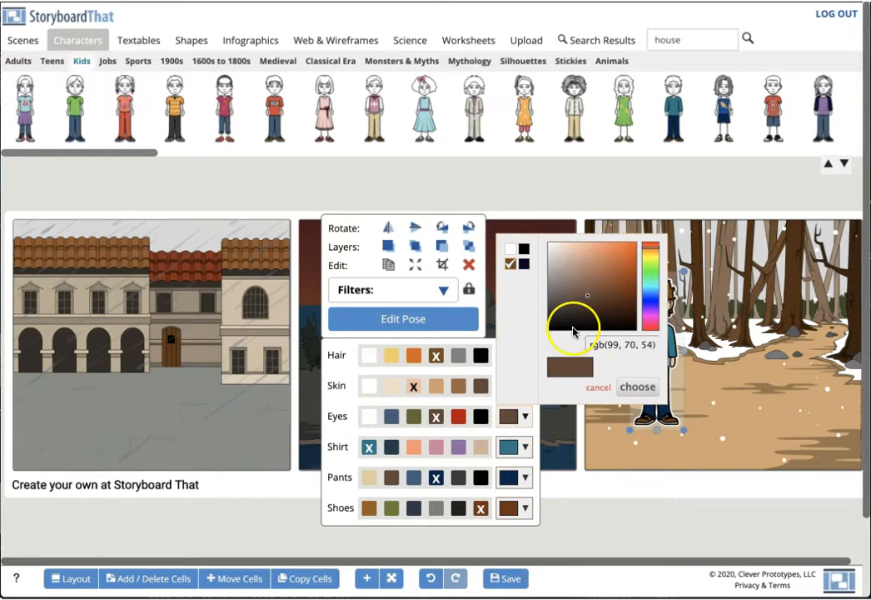
left_click(603, 388)
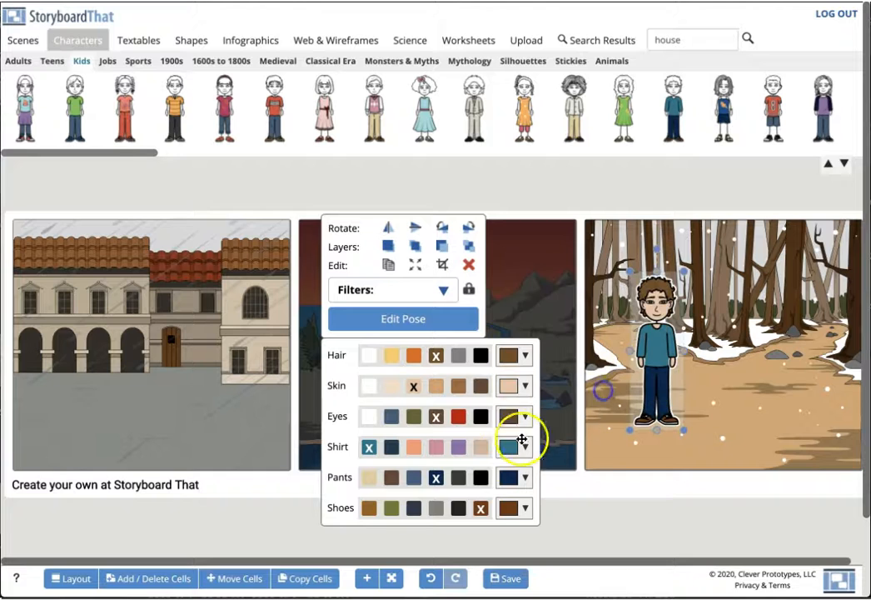
Step: Try a dark navy shirt on the boy, return it to teal, and set brown pants and black shoes
left_click(393, 448)
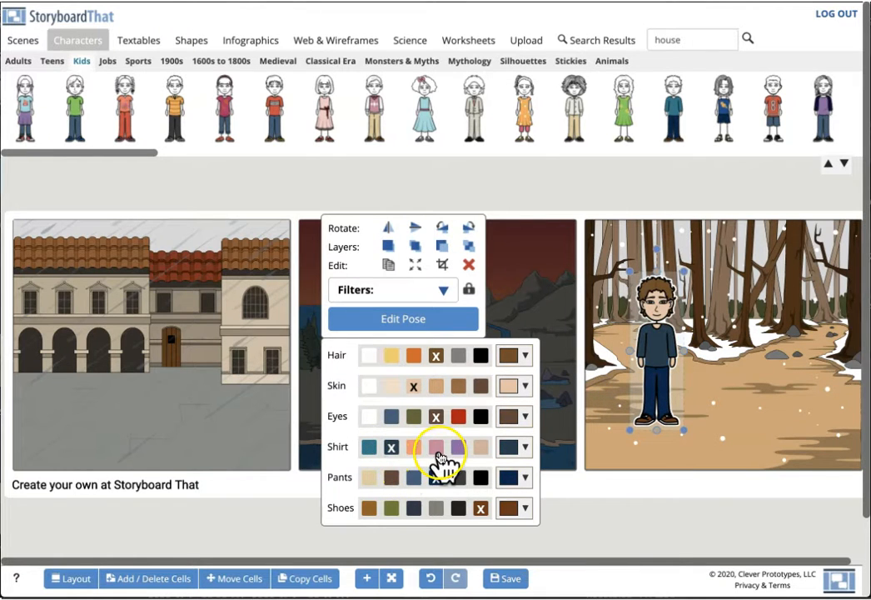
left_click(369, 448)
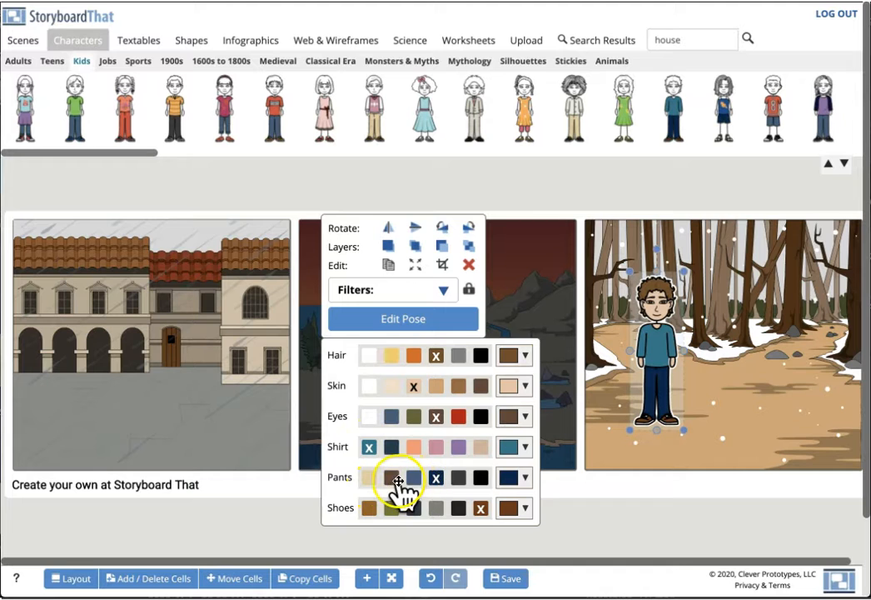
left_click(393, 480)
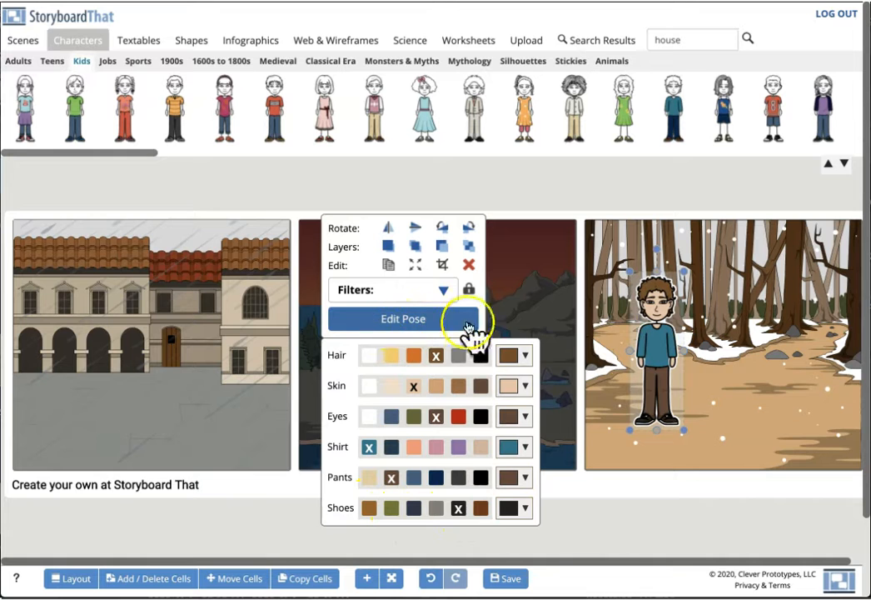
Step: Turn the boy to the Back view and update his pose
left_click(408, 319)
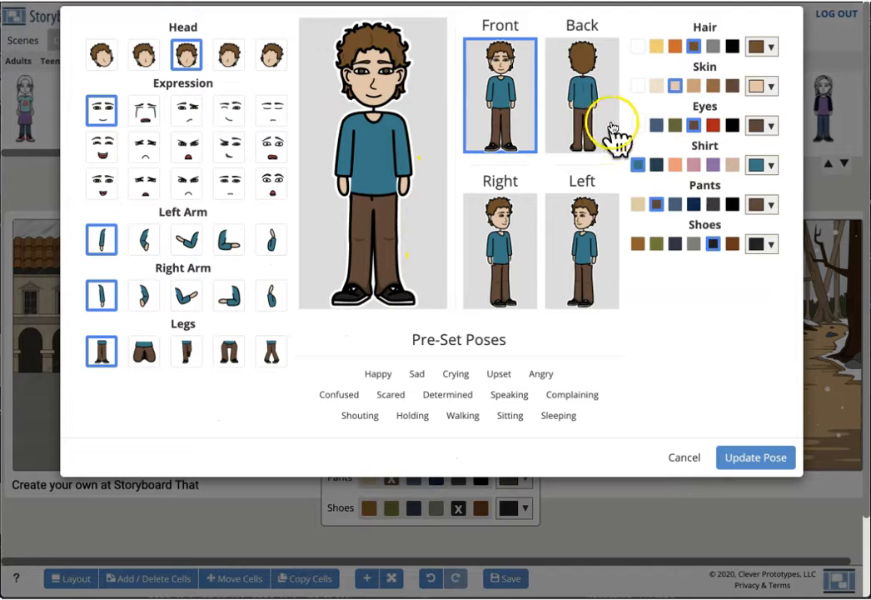
left_click(592, 108)
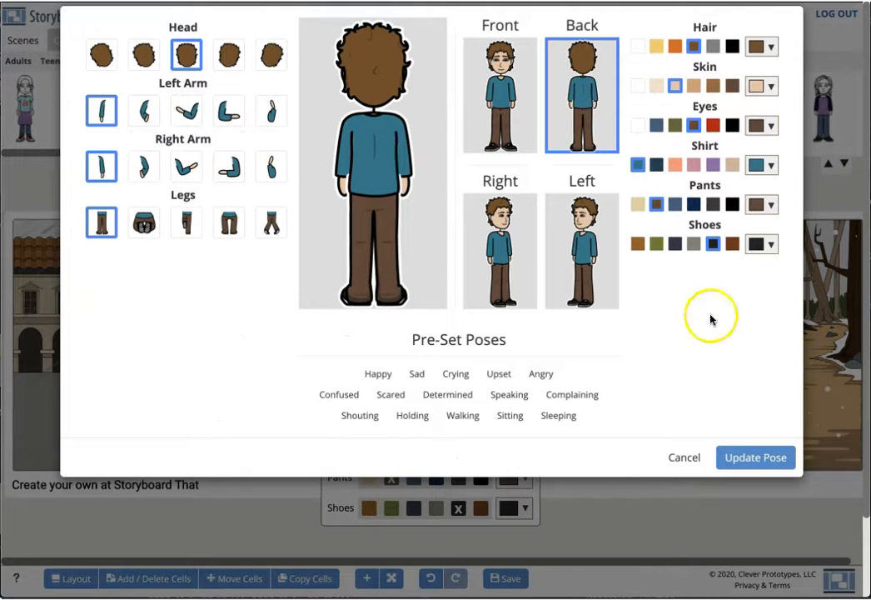
left_click(771, 458)
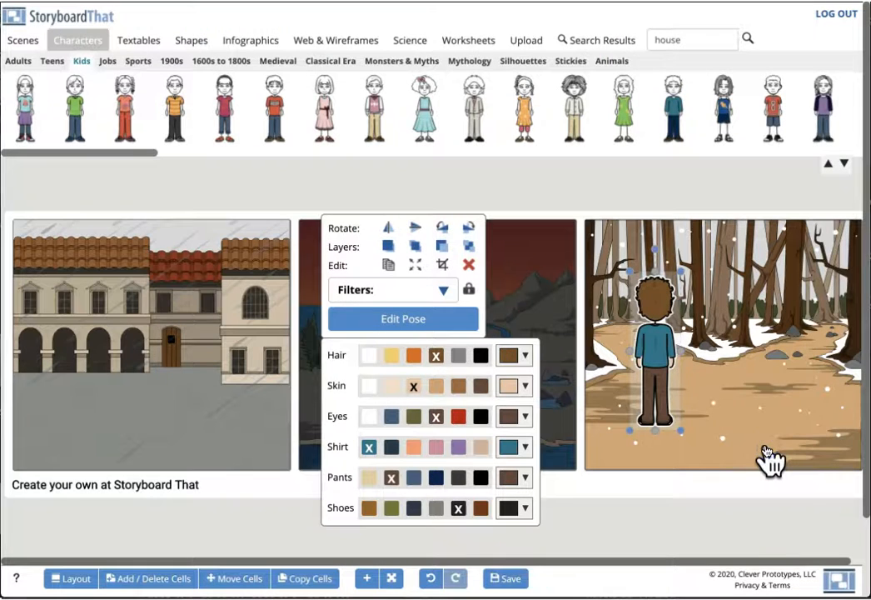
Step: Open the boy's pose editor, try the Right view, and turn him to the Left view
left_click(402, 313)
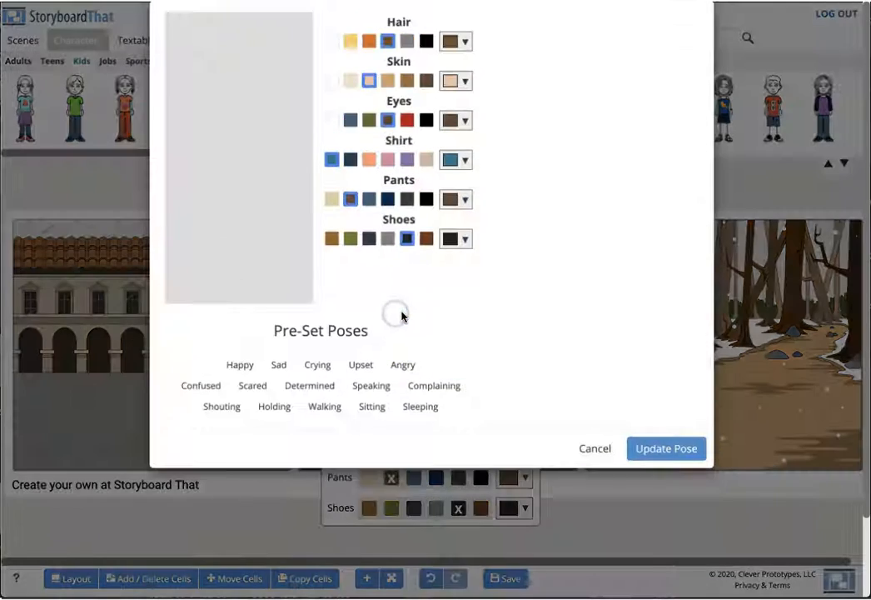
left_click(512, 234)
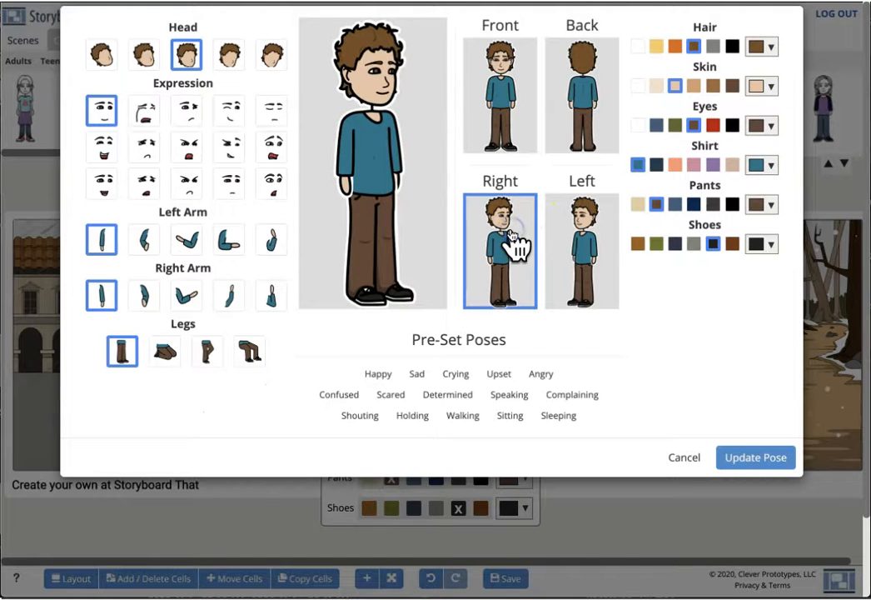
left_click(595, 247)
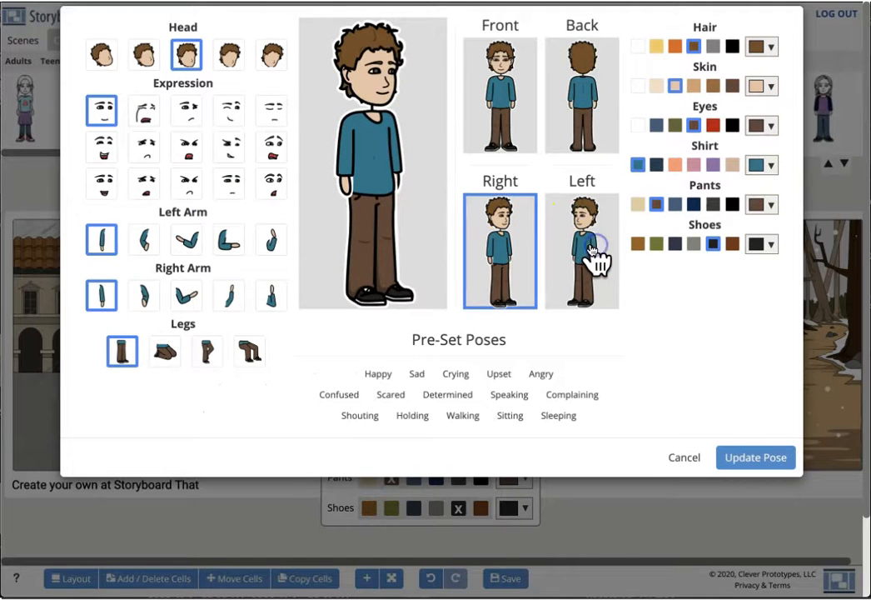
Step: Try each of the five head positions on the boy, ending on the fourth one
left_click(104, 62)
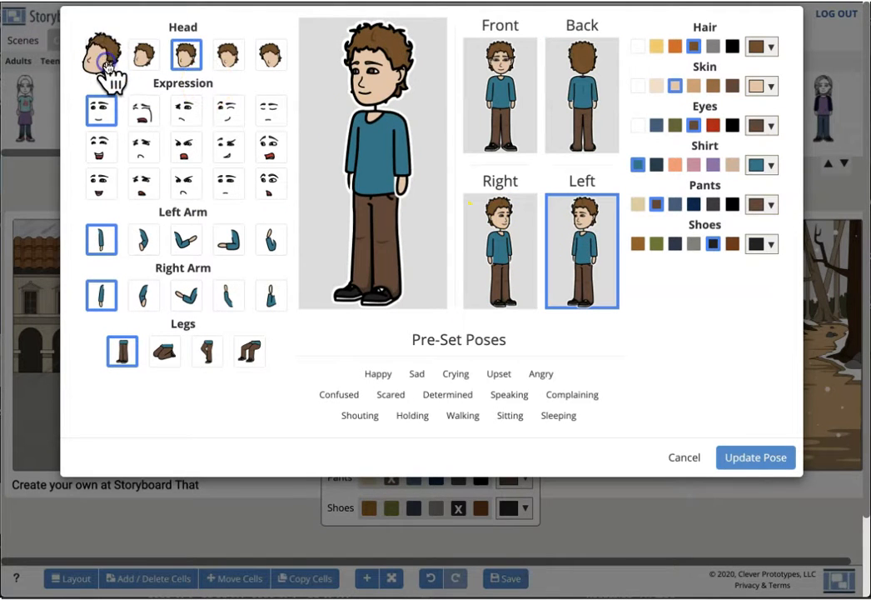
left_click(144, 61)
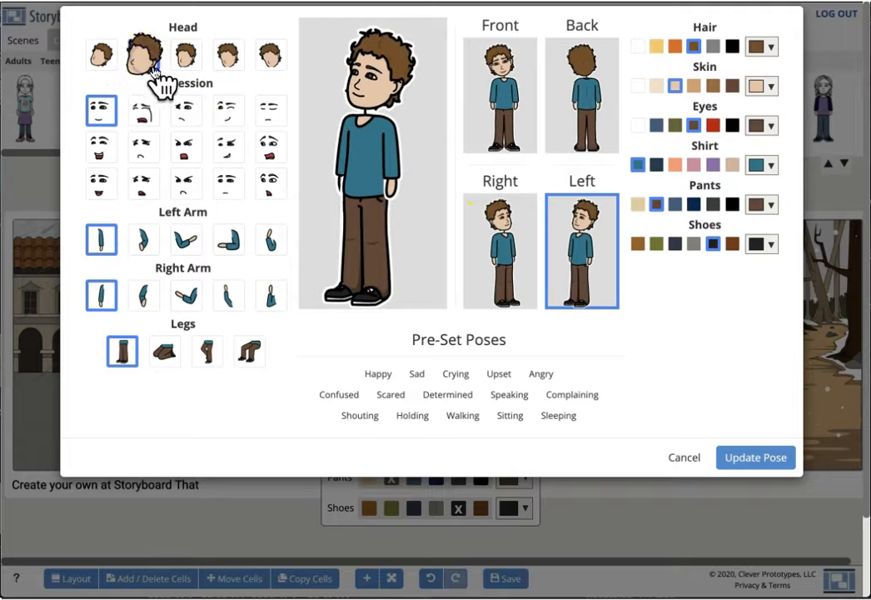
left_click(185, 67)
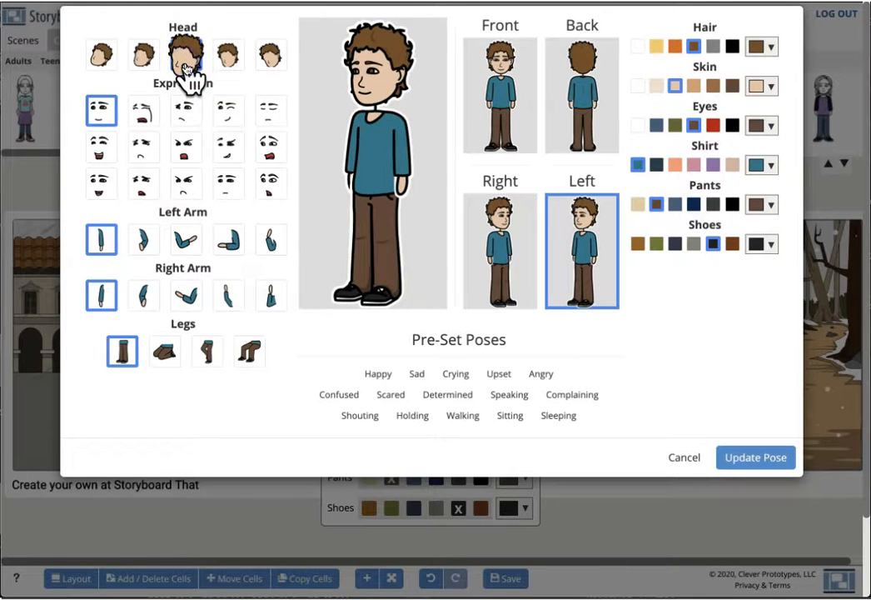
left_click(228, 60)
left_click(272, 59)
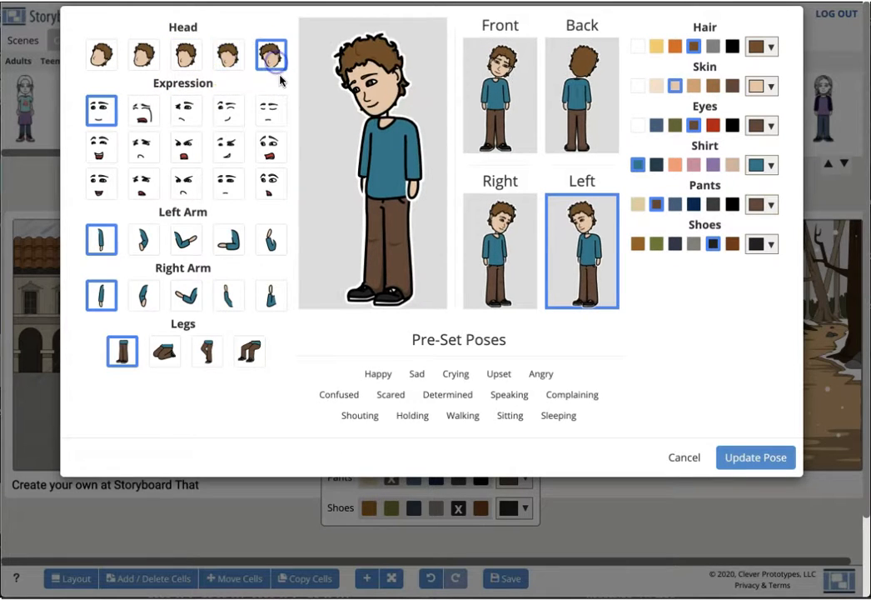
left_click(186, 57)
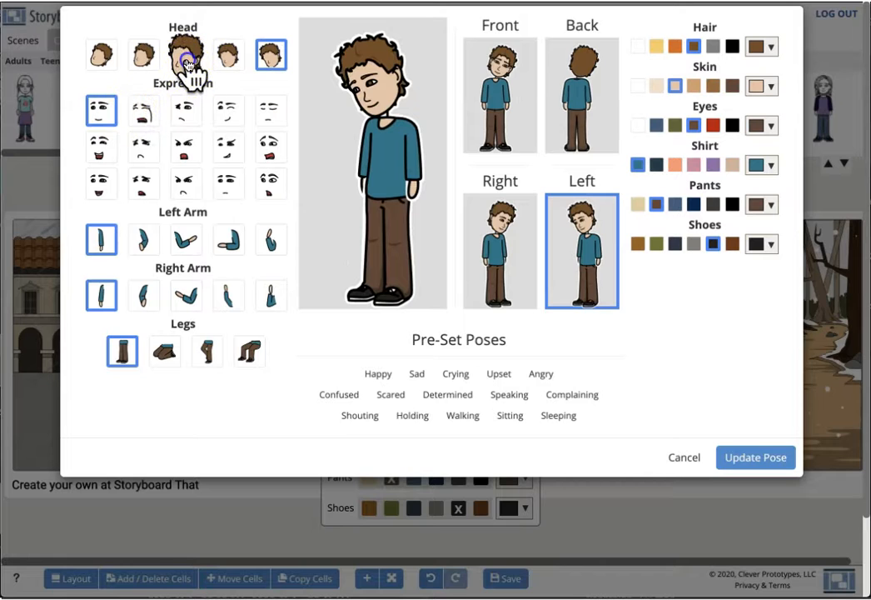
left_click(229, 51)
Step: Try the smiling, crying and worried facial expressions on the boy
left_click(103, 115)
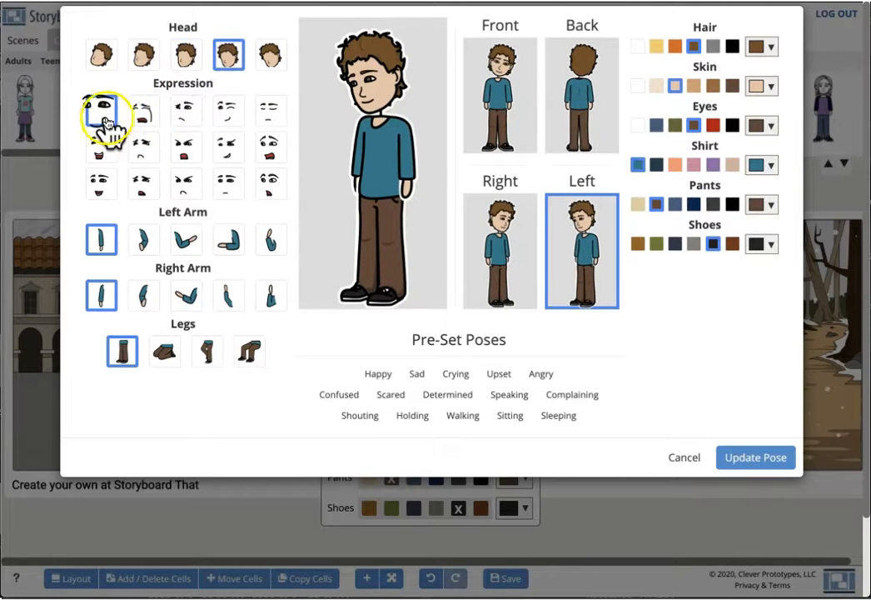
left_click(145, 117)
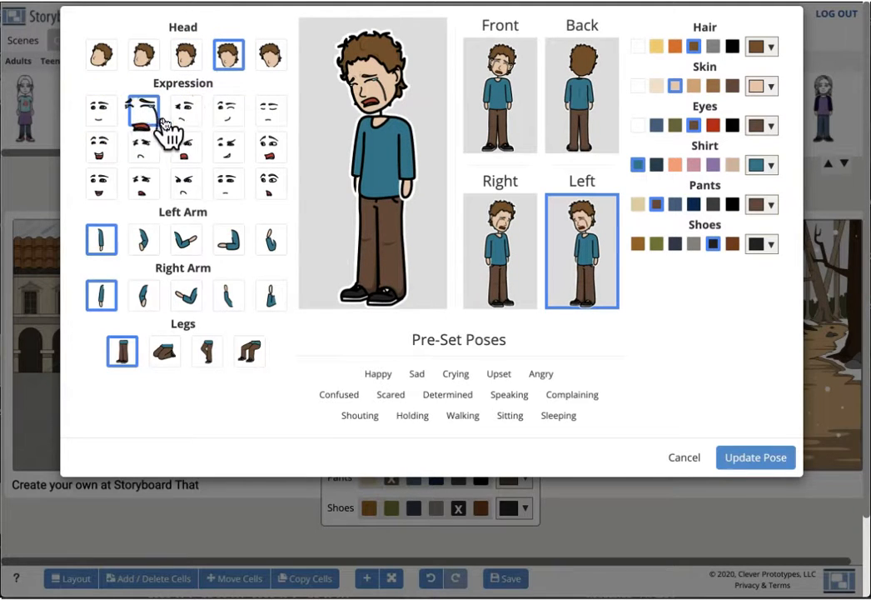
left_click(187, 122)
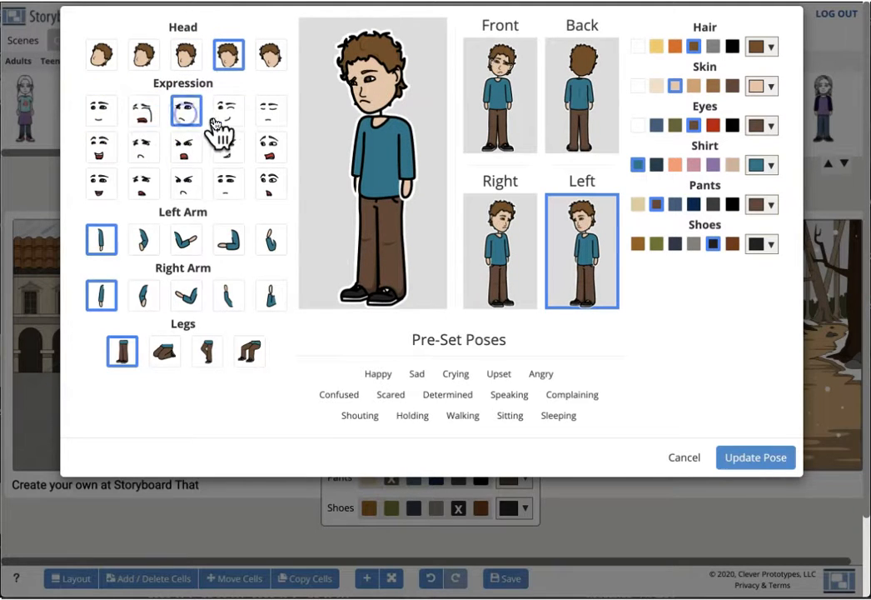
Step: Try the Happy, Sad, Crying, Speaking, Determined and Scared pre-set poses on the boy
left_click(382, 374)
left_click(417, 375)
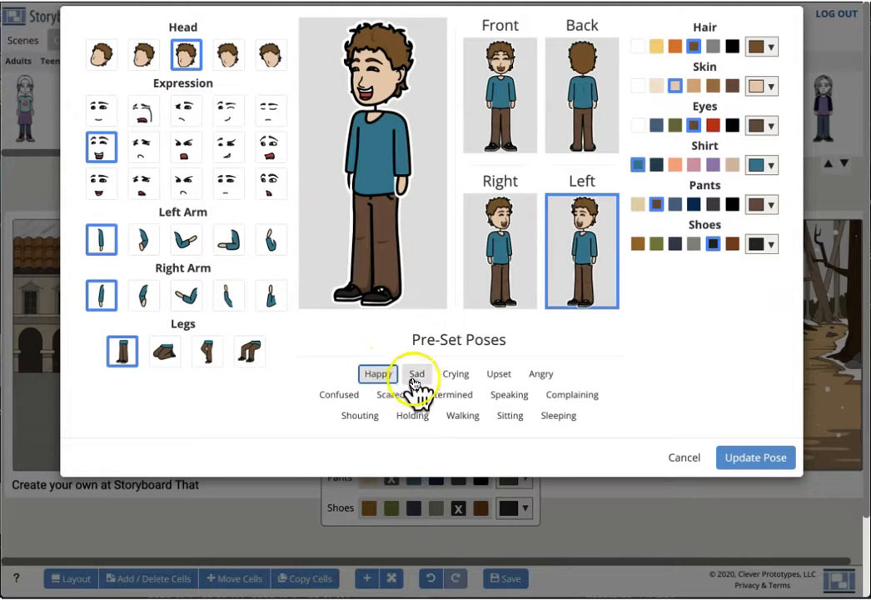
left_click(456, 380)
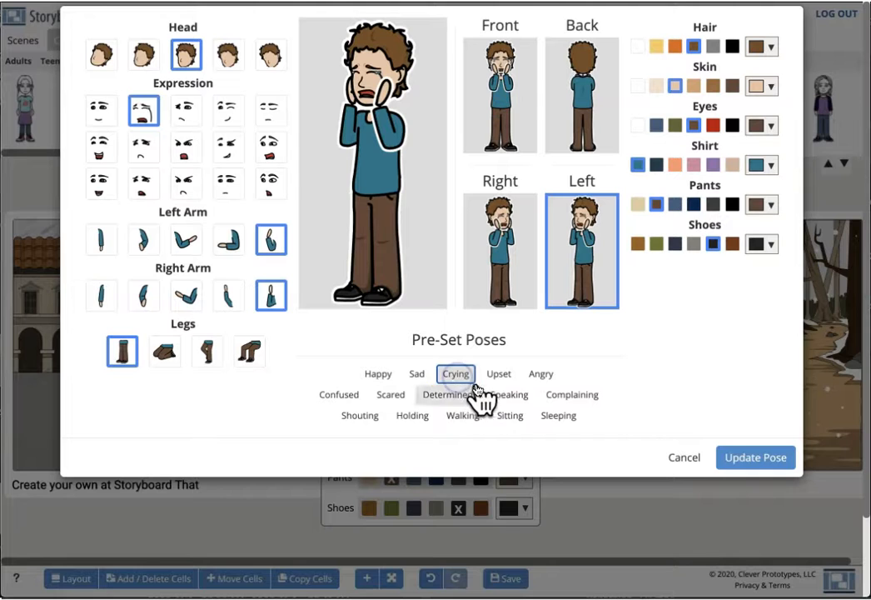
left_click(515, 397)
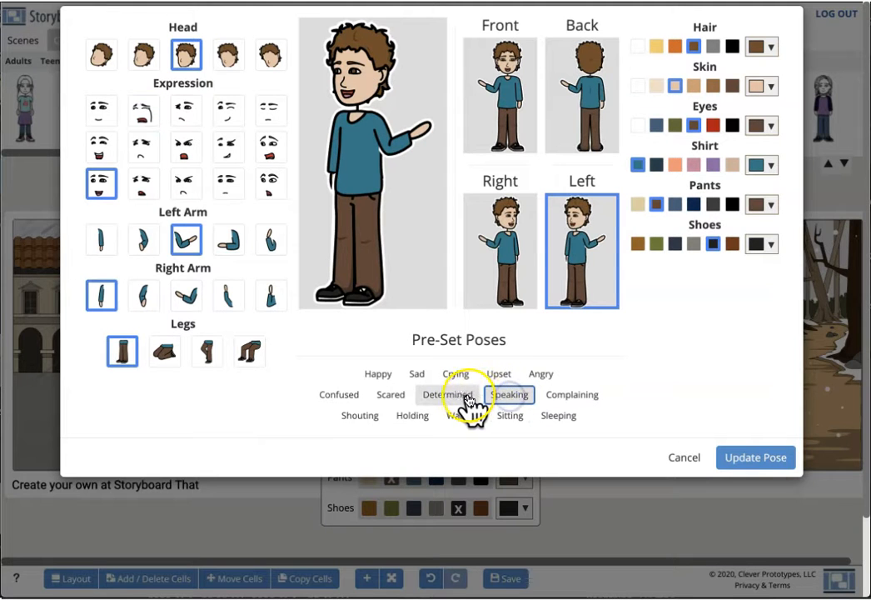
left_click(448, 395)
left_click(392, 395)
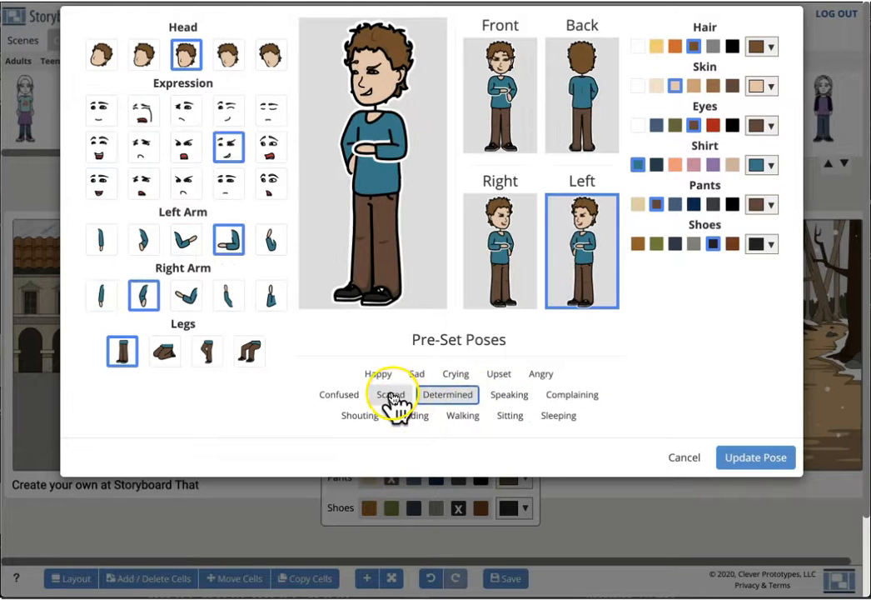
Step: Give the boy the flat-mouthed expression in the last row and raise both arms outward, trying the left arm folded across first
left_click(231, 184)
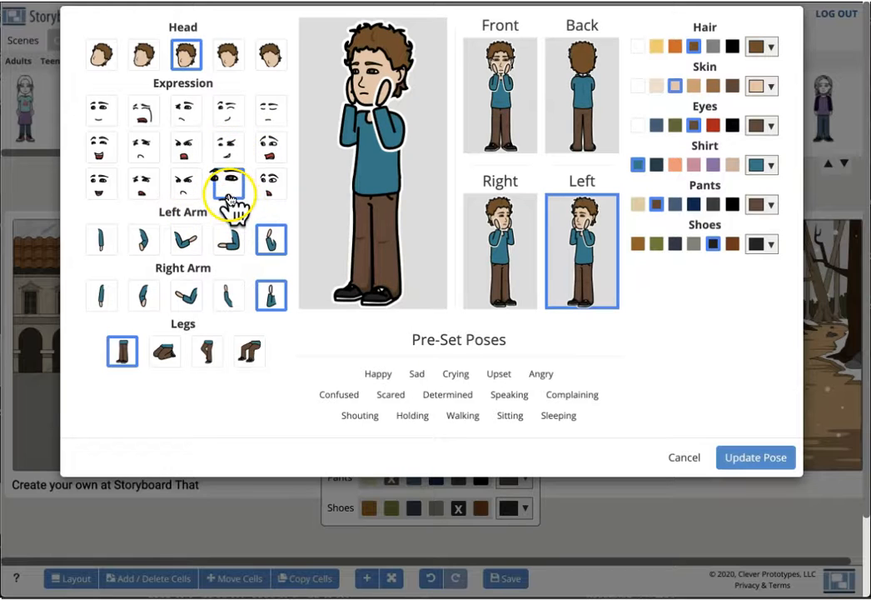
left_click(227, 249)
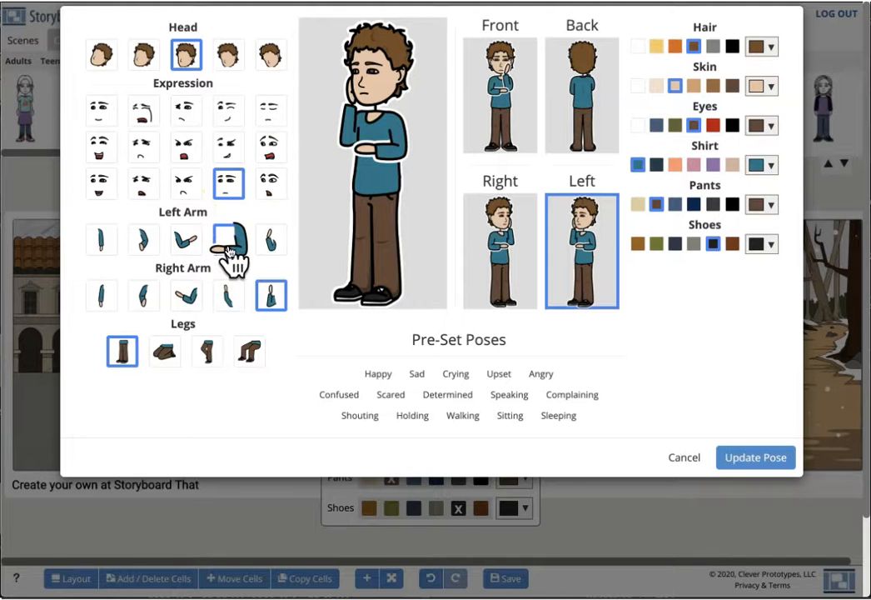
left_click(190, 243)
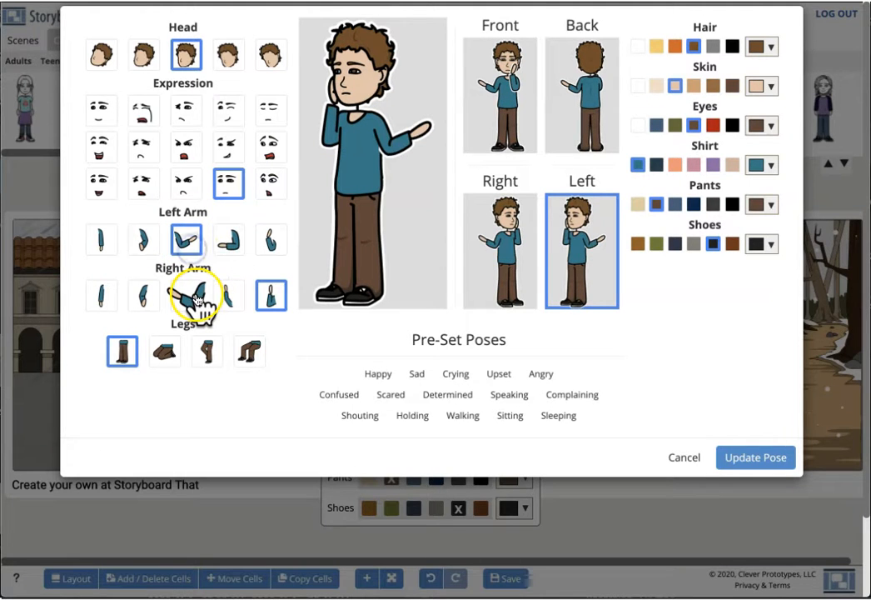
left_click(190, 300)
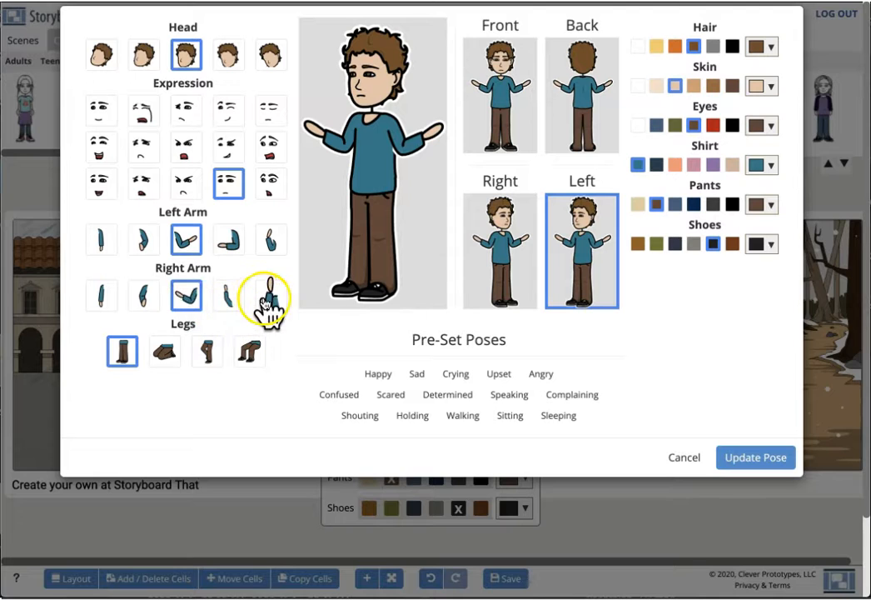
Step: Try the boy's leg options, settle on kneeling, update his pose, and move him to the right side of the third cell's scene
left_click(169, 355)
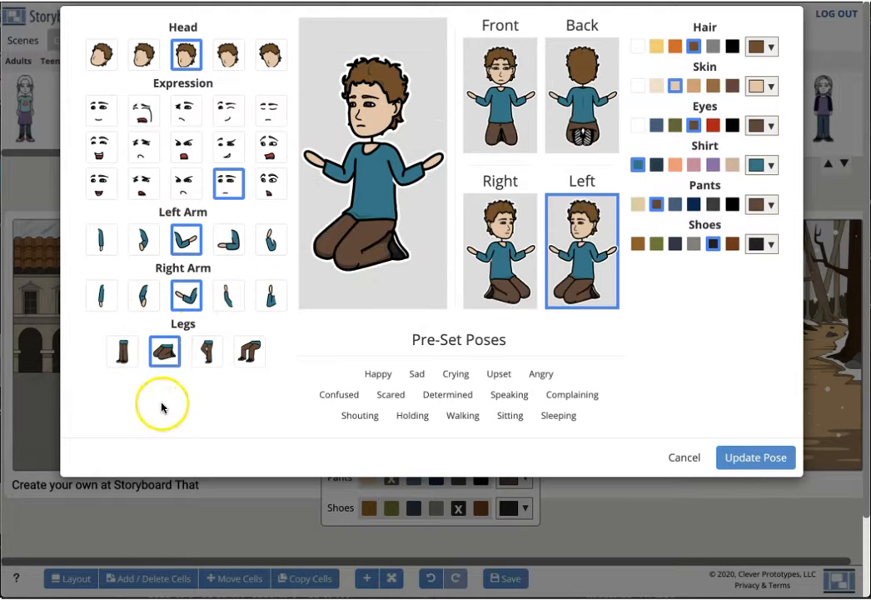
left_click(206, 354)
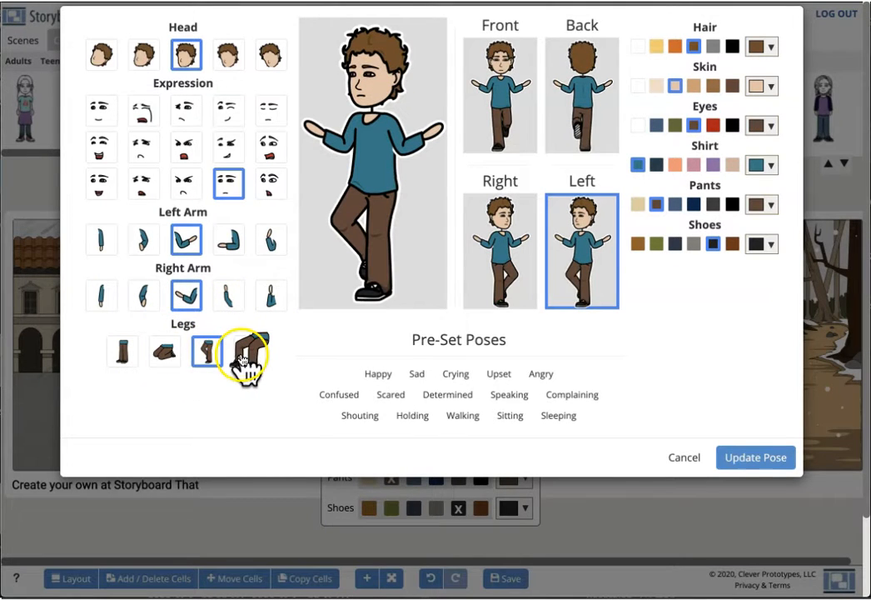
left_click(247, 354)
left_click(172, 357)
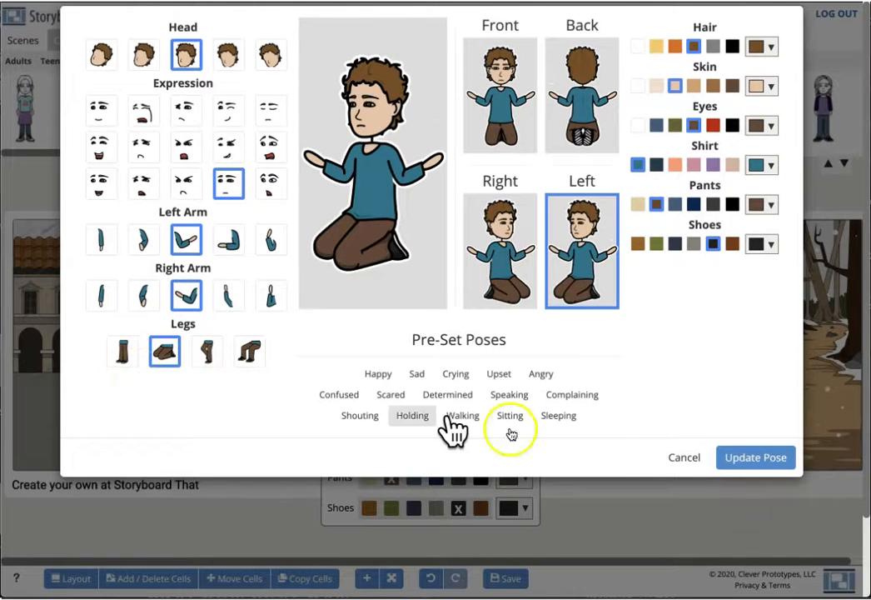
left_click(768, 457)
left_click_drag(726, 399, 794, 407)
left_click(706, 382)
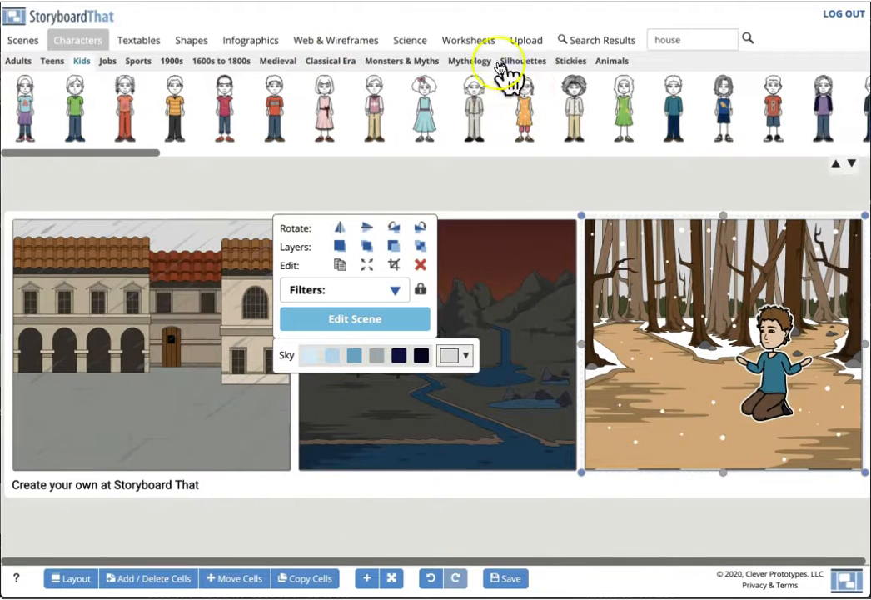
Step: Add the black standing dog from the animals beside the boy in the third cell and flip it horizontally
left_click(612, 61)
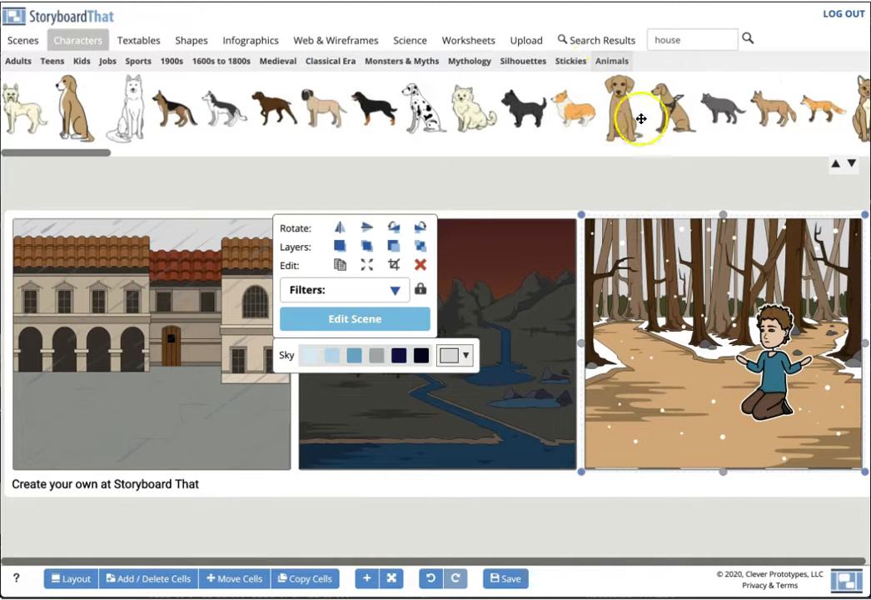
left_click_drag(495, 121, 681, 370)
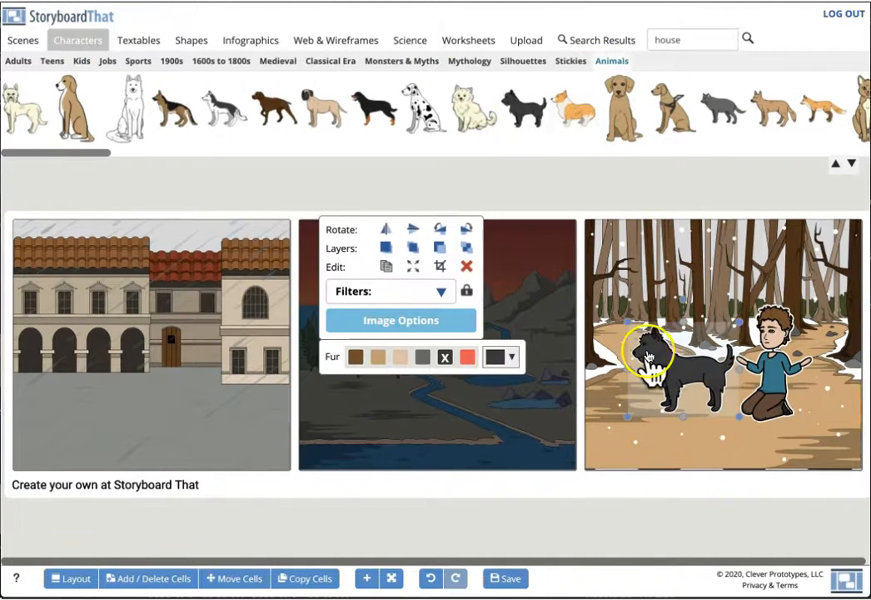
left_click(387, 226)
Step: Try the sitting, running and walking poses on the dog, and settle on the sleeping pose
left_click(407, 319)
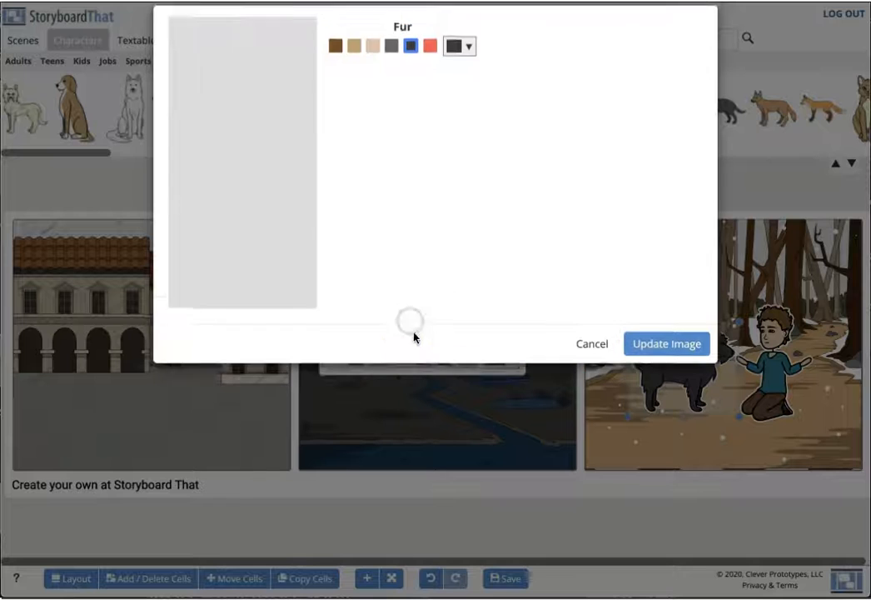
left_click(254, 102)
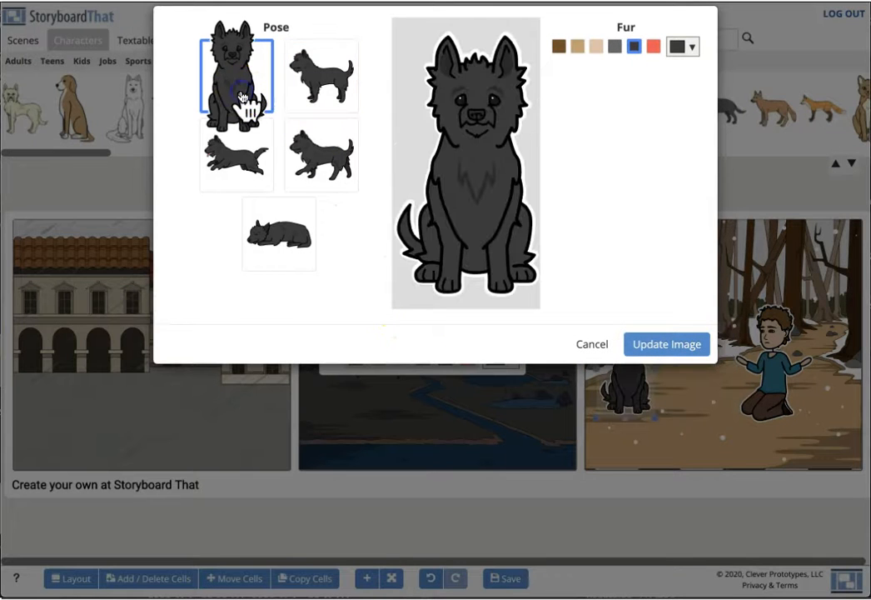
left_click(261, 170)
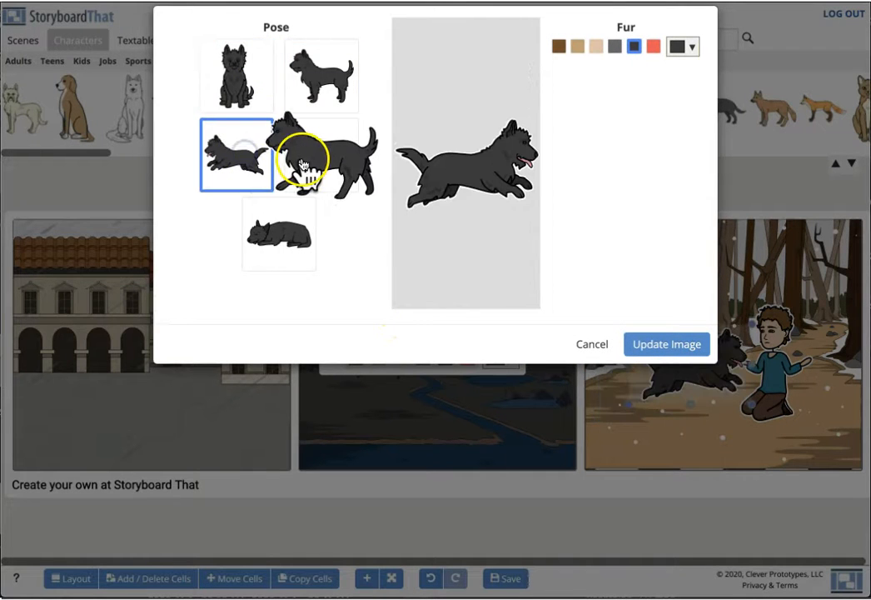
left_click(327, 167)
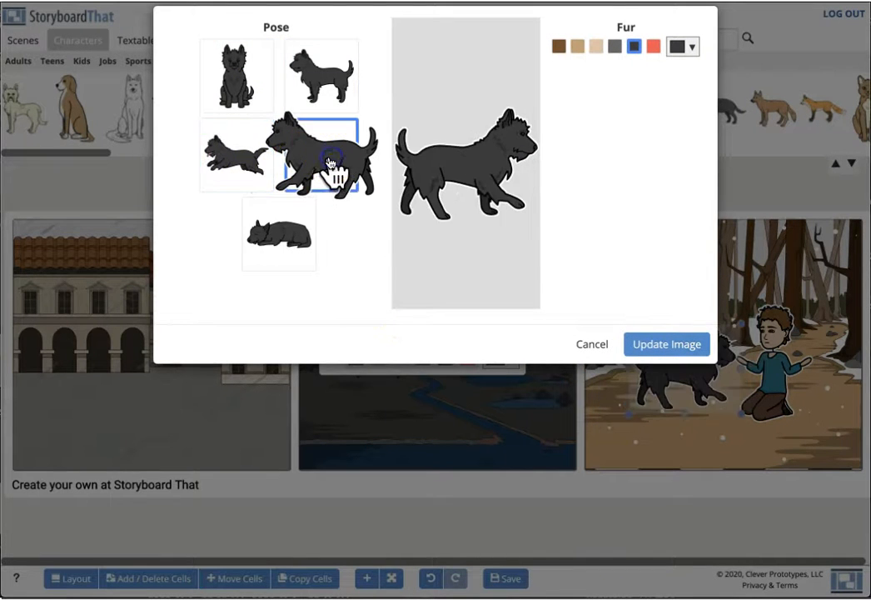
left_click(293, 233)
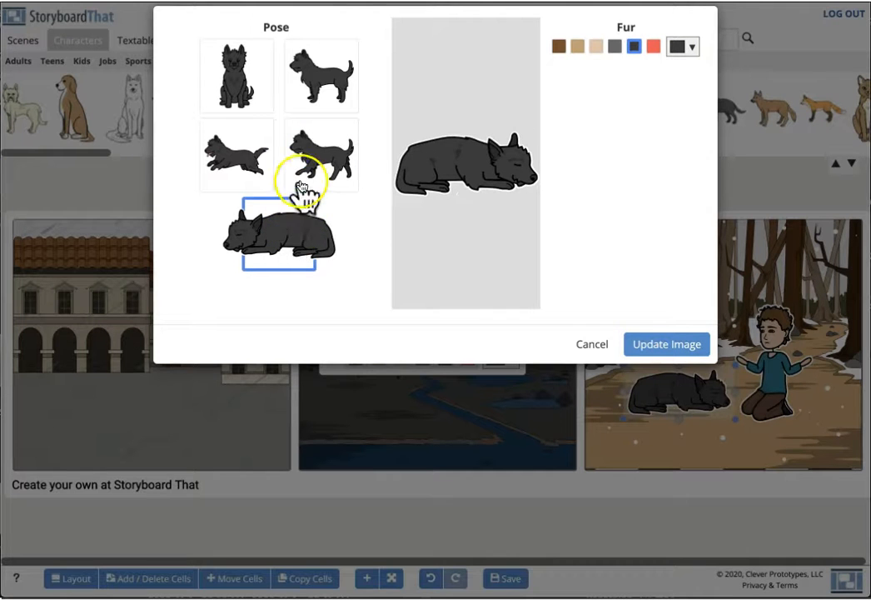
Step: Try tan fur on the dog, settle on brown, and update the image
left_click(574, 47)
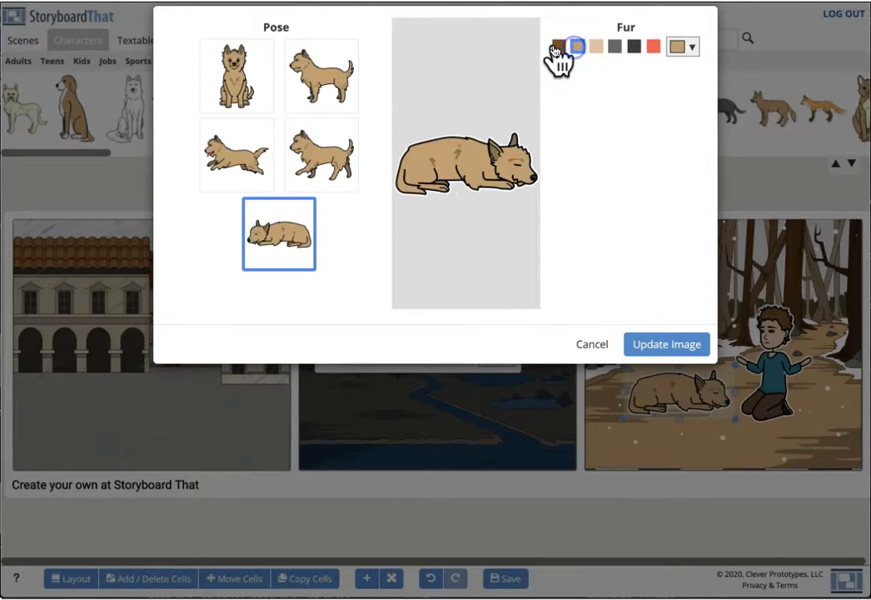
left_click(557, 47)
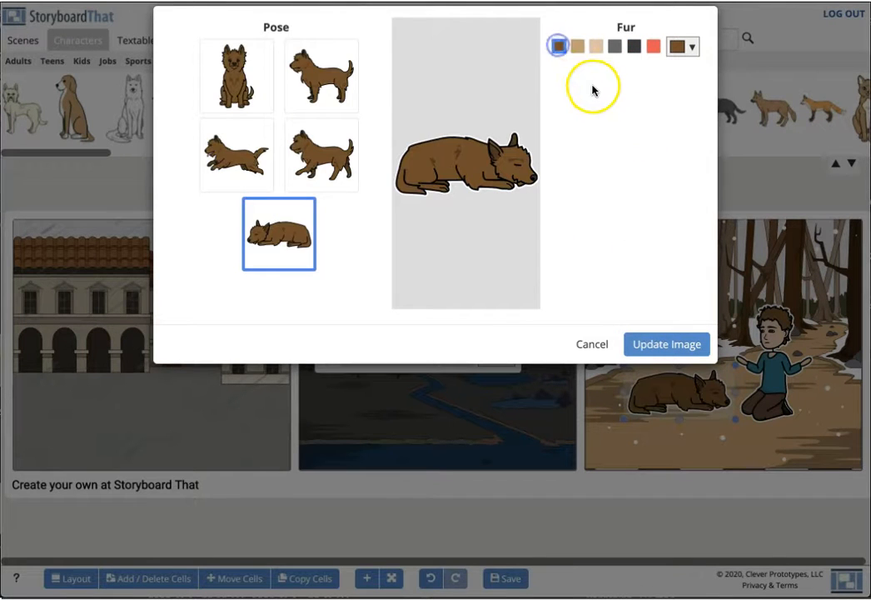
left_click(661, 348)
Step: Shrink the sleeping dog and move it so it overlaps the left edge of the third cell
left_click(698, 395)
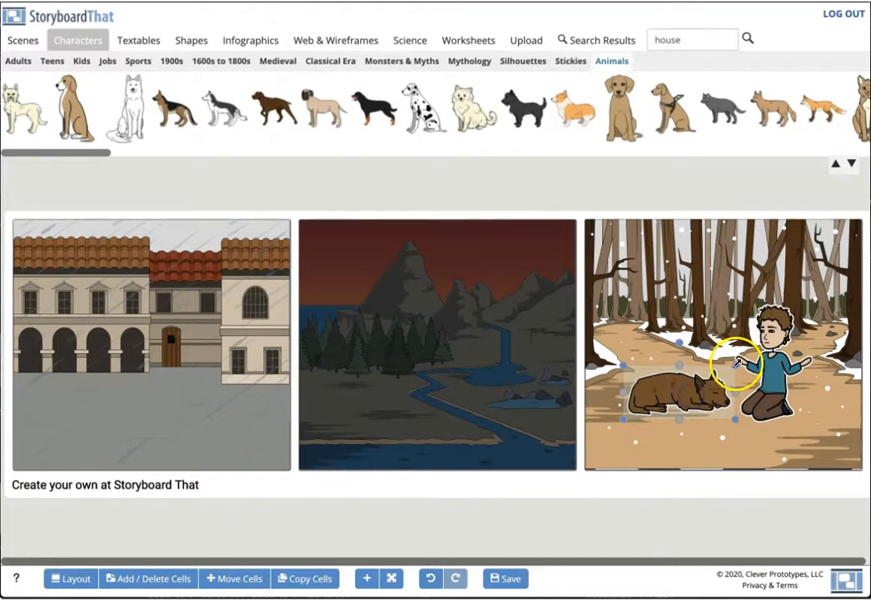
left_click_drag(731, 373, 613, 353)
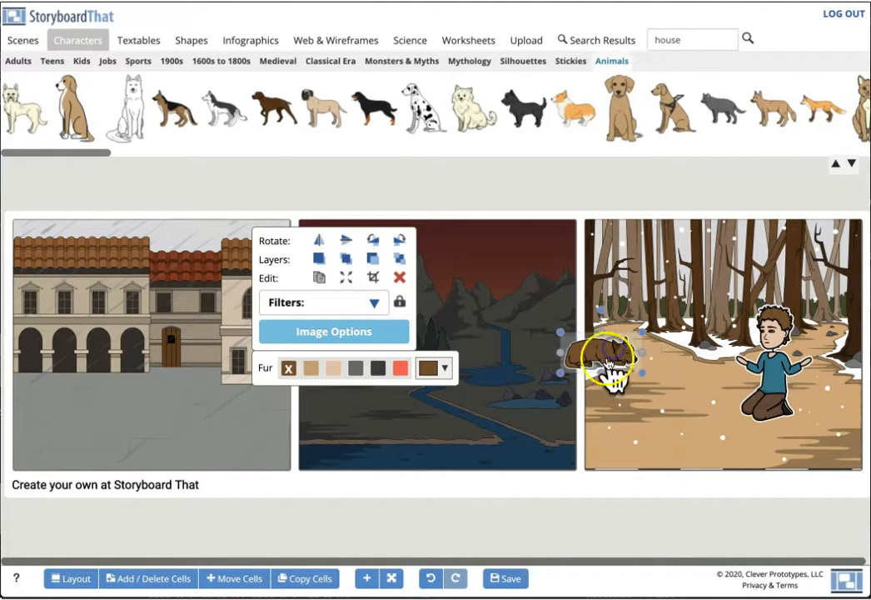
left_click(373, 267)
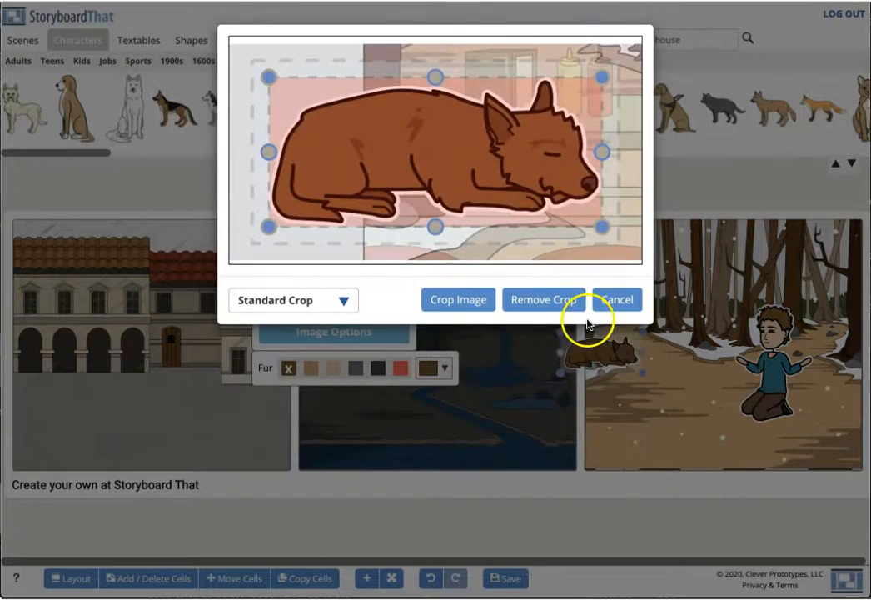
left_click(617, 299)
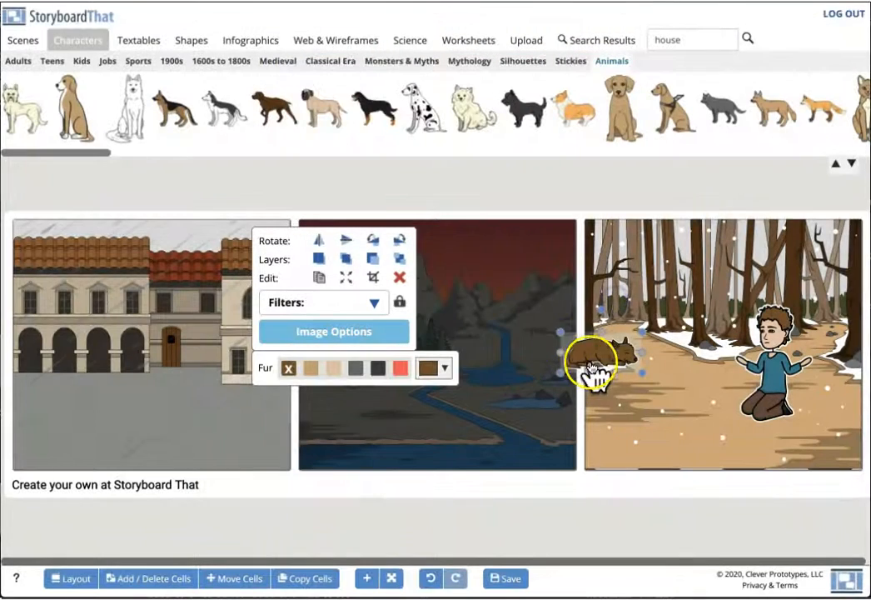
Step: Crop off the dog's rear half with Standard Crop, and place the dog at a smaller size beside the third cell's left tree
left_click(374, 267)
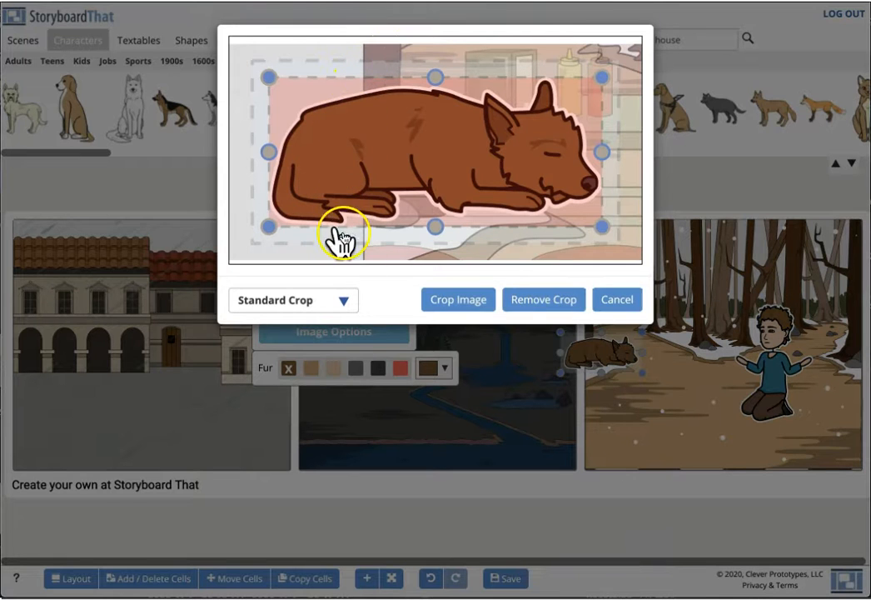
left_click_drag(269, 151, 358, 150)
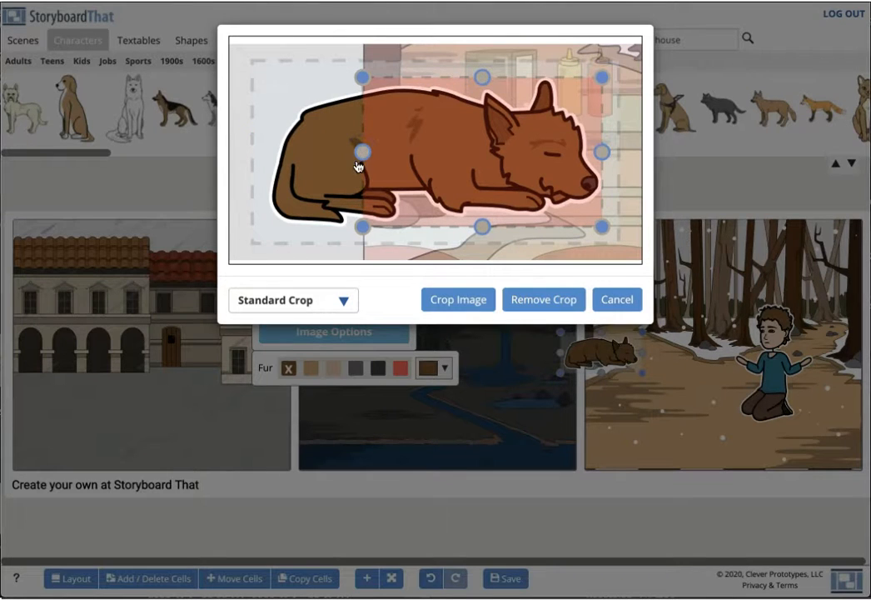
left_click_drag(361, 152, 397, 148)
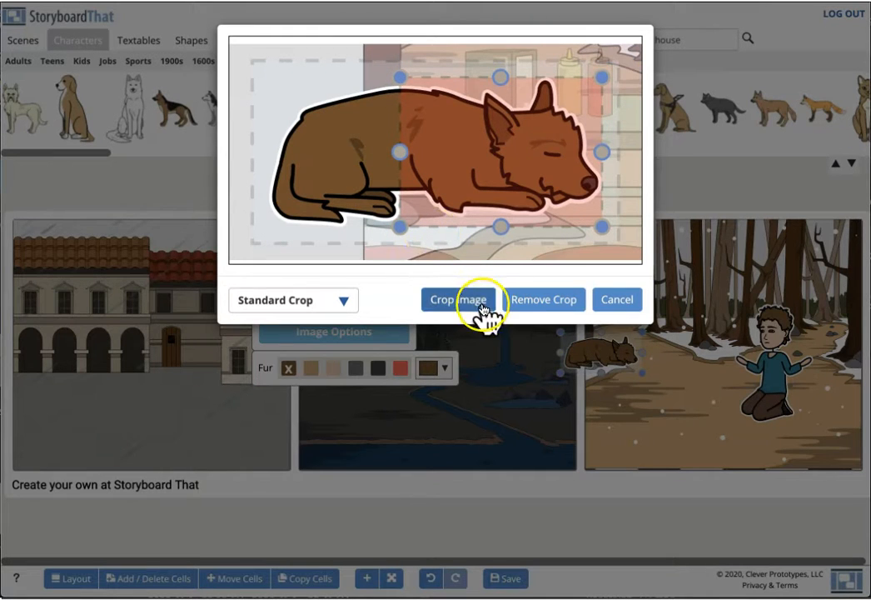
left_click(343, 300)
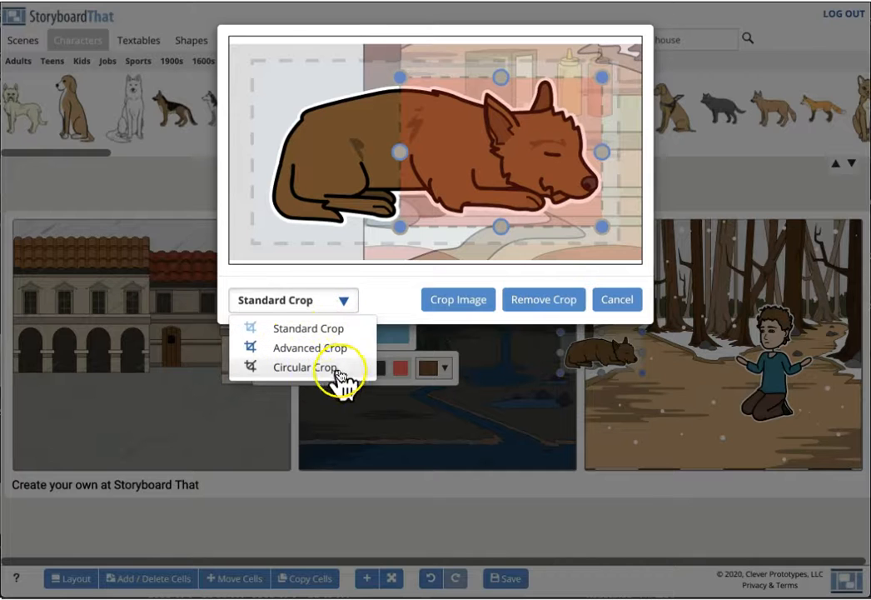
left_click(457, 301)
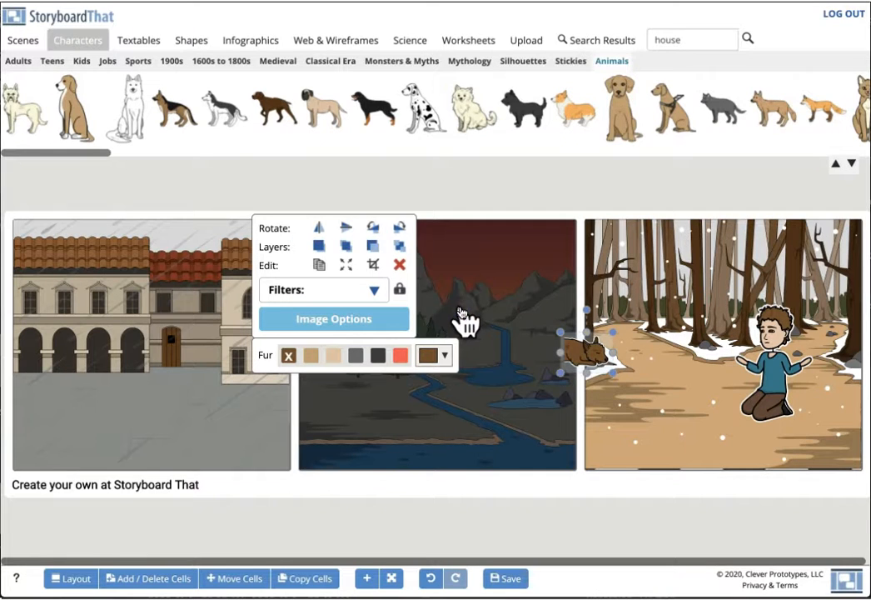
left_click_drag(600, 362, 627, 352)
left_click_drag(621, 350, 625, 361)
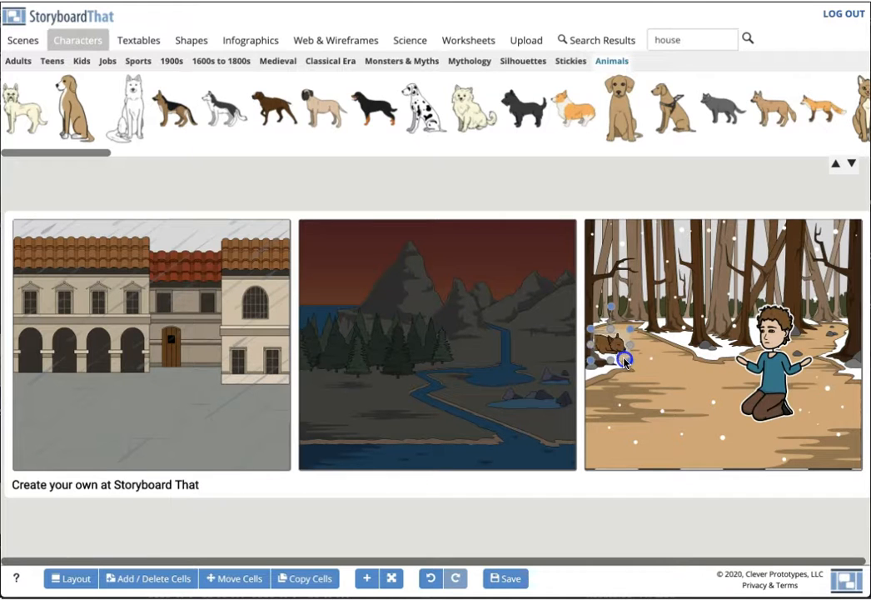
Step: Move the kneeling boy closer to the dog and lock the forest scene in the third cell
left_click(778, 388)
left_click_drag(778, 388, 679, 344)
left_click(642, 276)
mouse_move(642, 275)
left_mouse_down()
mouse_move(677, 320)
mouse_move(636, 274)
mouse_move(628, 284)
mouse_move(638, 283)
mouse_move(628, 267)
left_mouse_up()
left_click(684, 312)
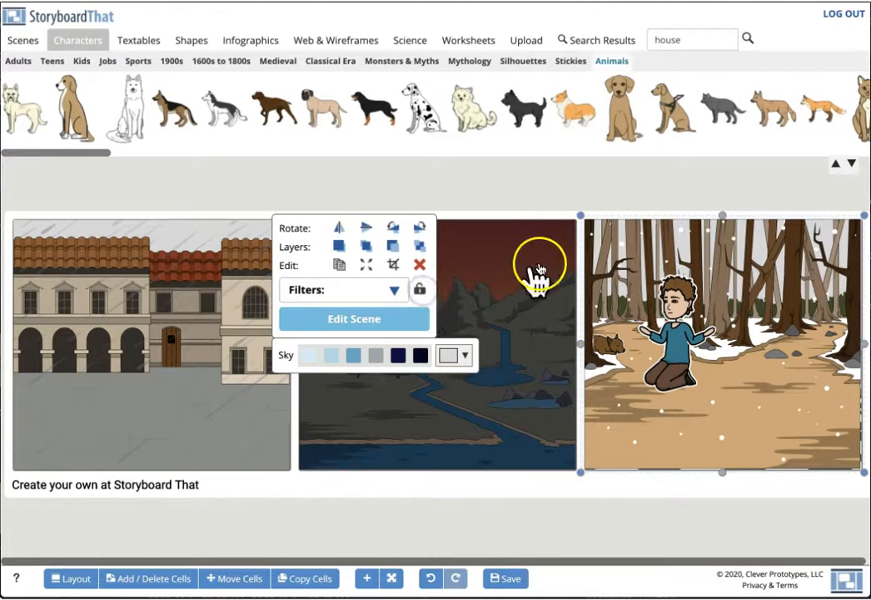
left_click_drag(608, 246, 633, 262)
left_click_drag(685, 326, 683, 325)
left_click(613, 246)
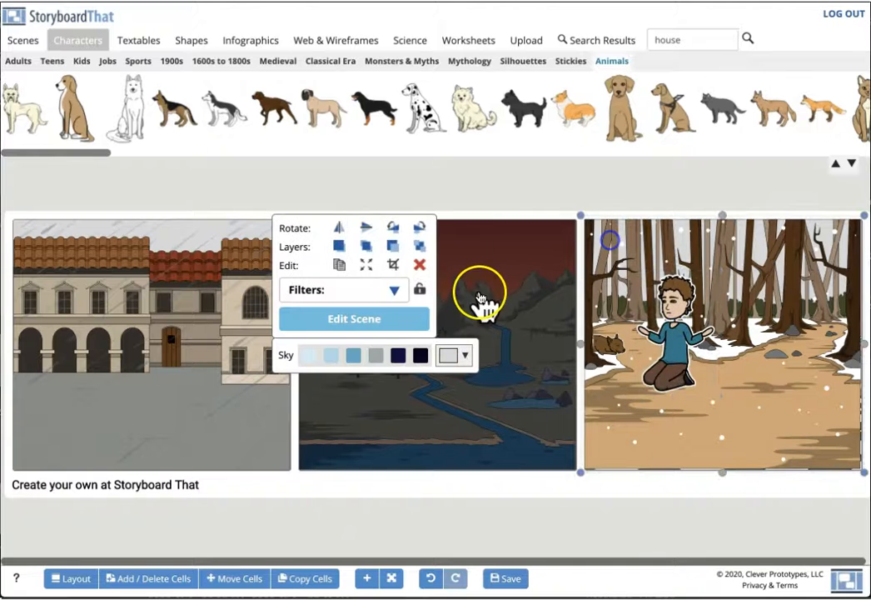
Step: Shrink the kneeling boy and place him beside the dog at the third cell's left side
left_click(660, 347)
left_click_drag(694, 251, 642, 331)
left_click_drag(663, 284, 660, 294)
Step: Bend the boy's left arm across his waist with his right arm reaching out, and move him up just behind the dog
left_click(398, 324)
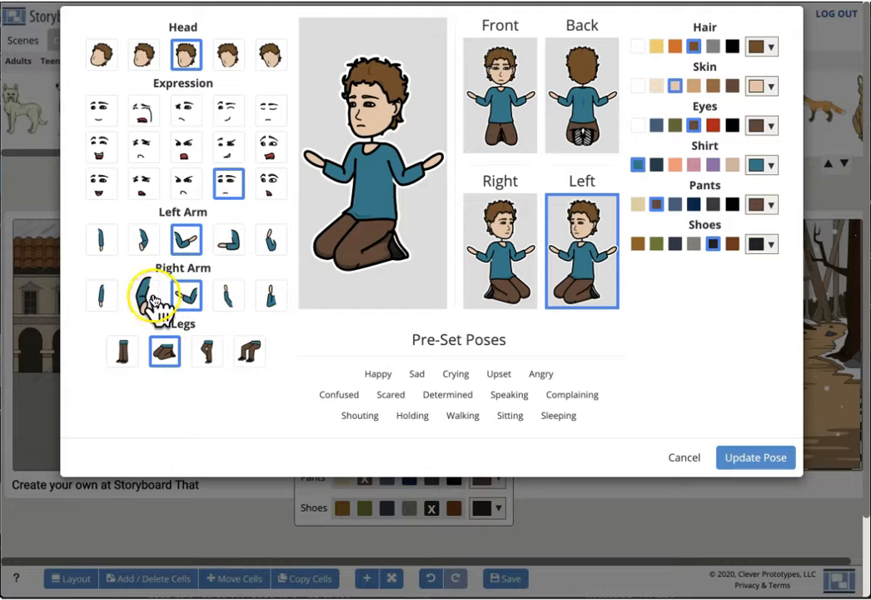
left_click(150, 299)
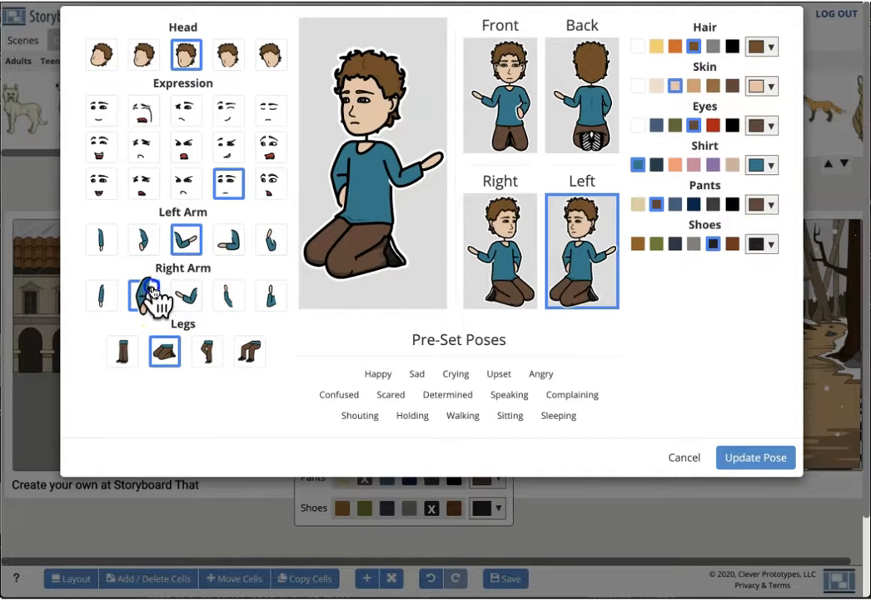
left_click(231, 253)
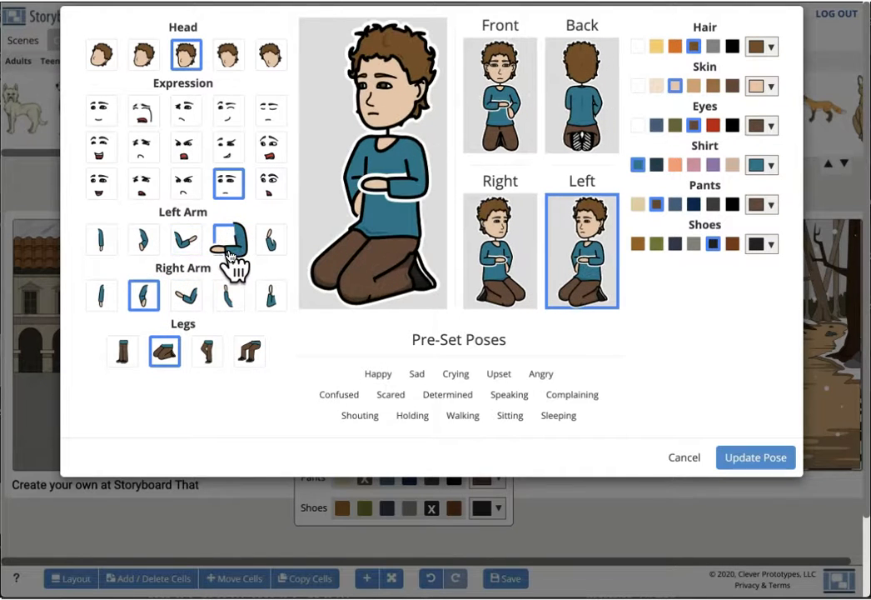
left_click(200, 295)
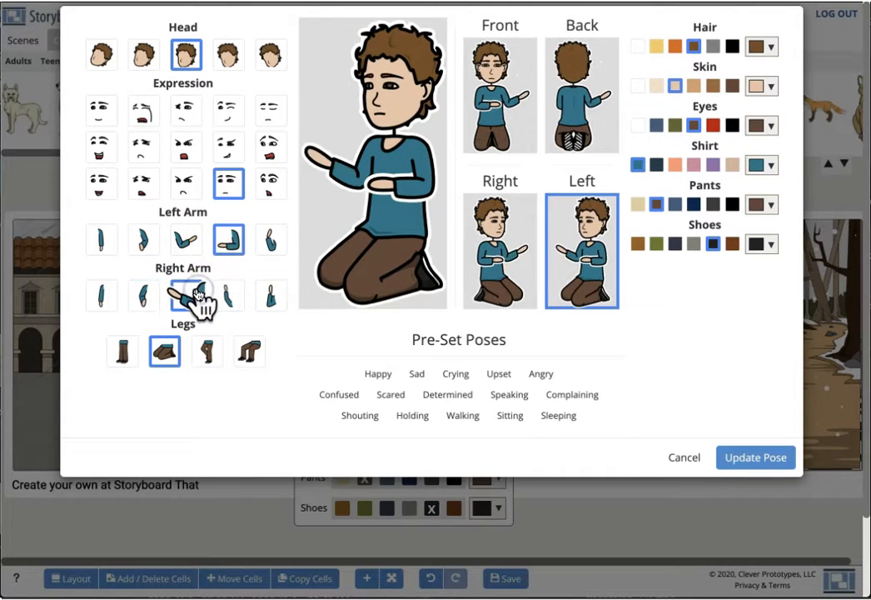
left_click(749, 460)
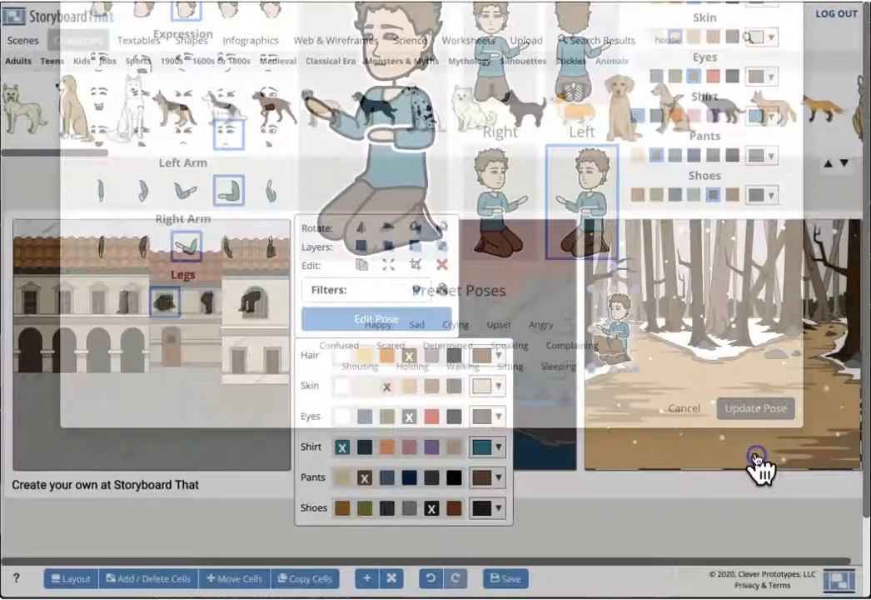
left_click_drag(627, 332, 628, 306)
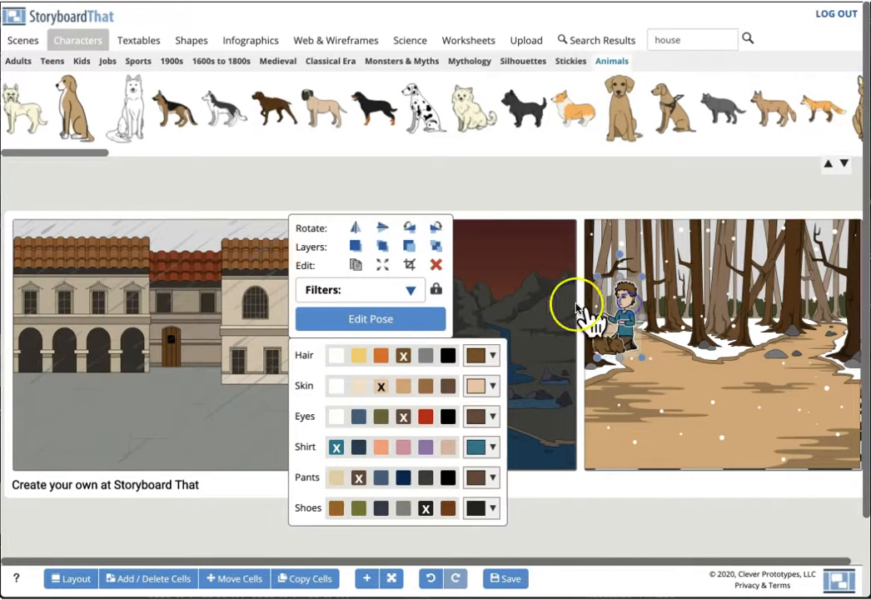
Step: Try a tilted head on the boy, apply the Sad pre-set pose with kneeling legs, and update his pose
left_click(383, 318)
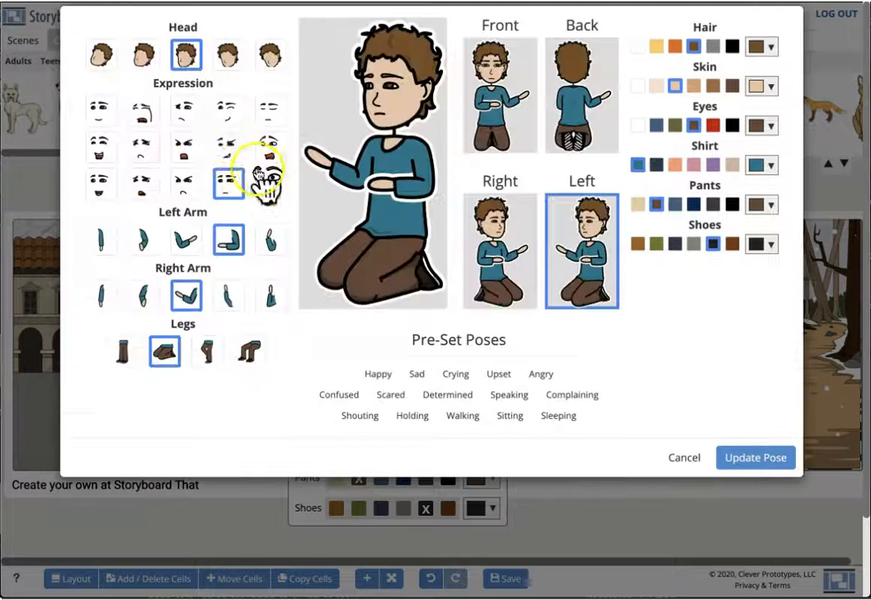
left_click(275, 60)
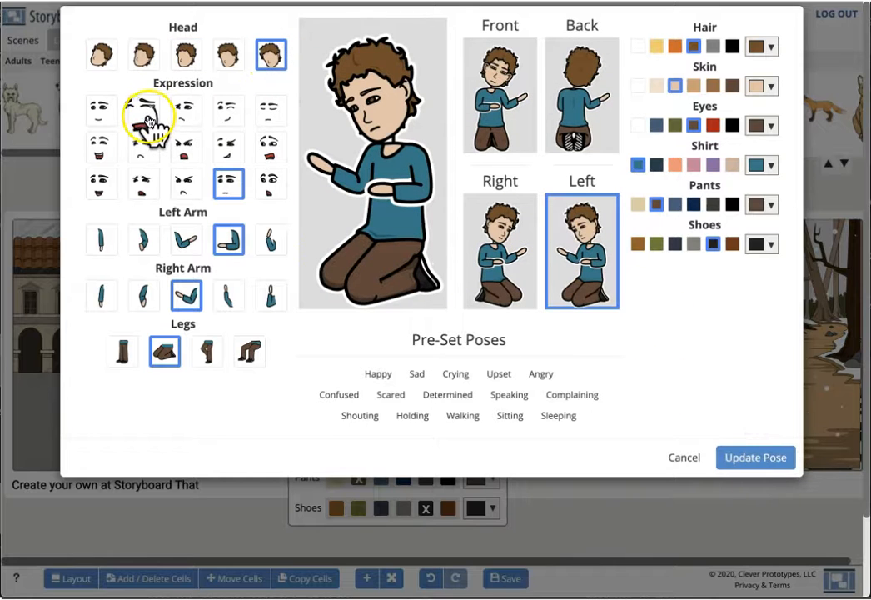
left_click(419, 375)
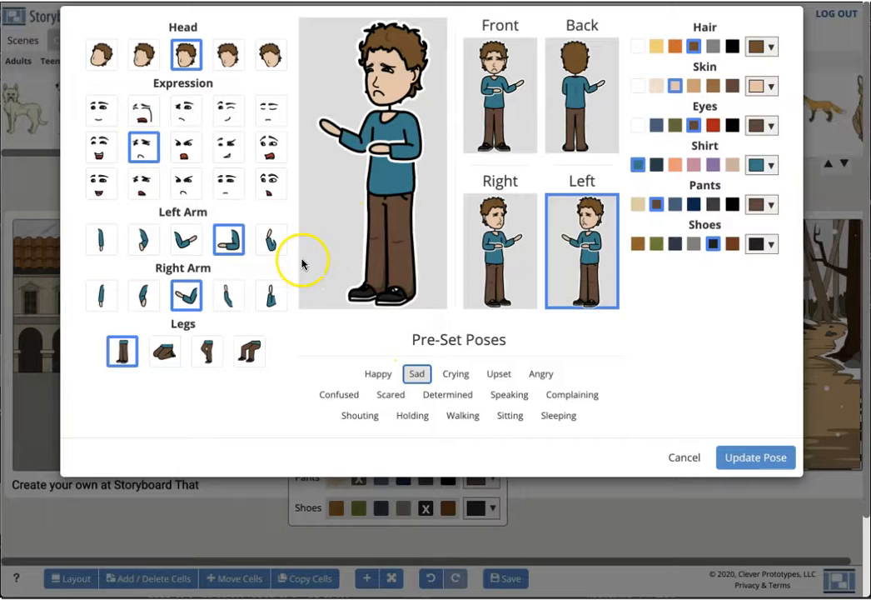
left_click(165, 350)
left_click(783, 456)
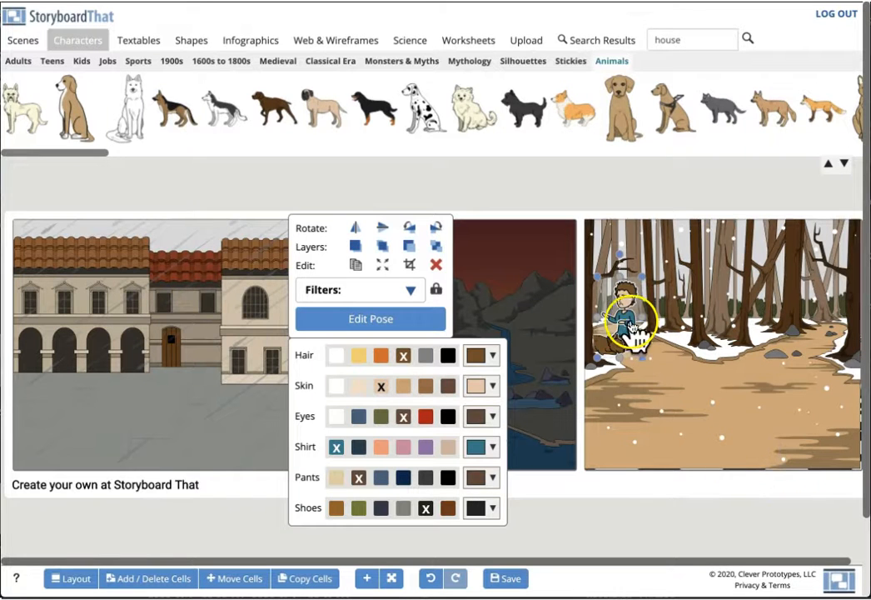
Step: Make the boy slightly smaller and position him kneeling right next to the dog
left_click_drag(644, 277, 636, 290)
left_click_drag(638, 331, 651, 332)
left_click(707, 402)
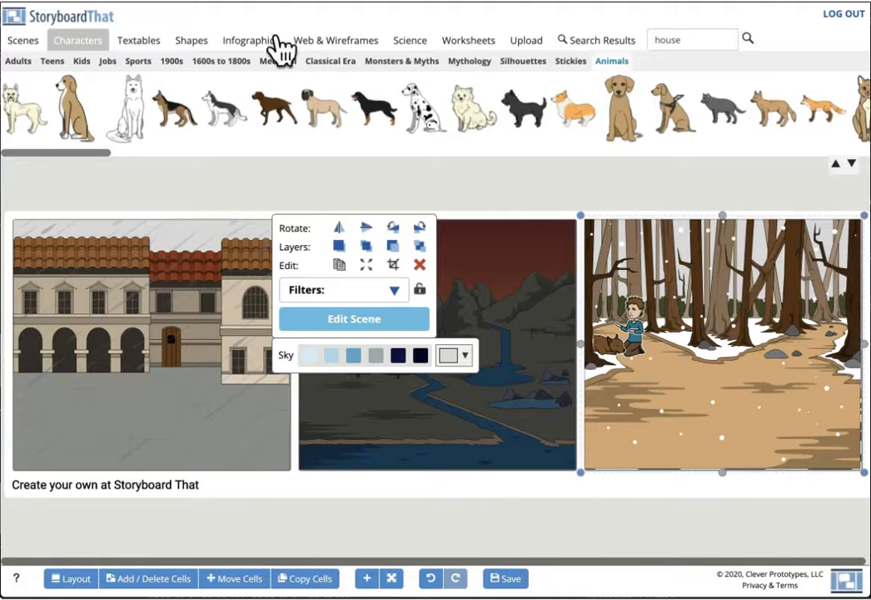
Step: Add an oval speech bubble with a left-pointing tail to the third cell and place it beside the boy's head
left_click(138, 39)
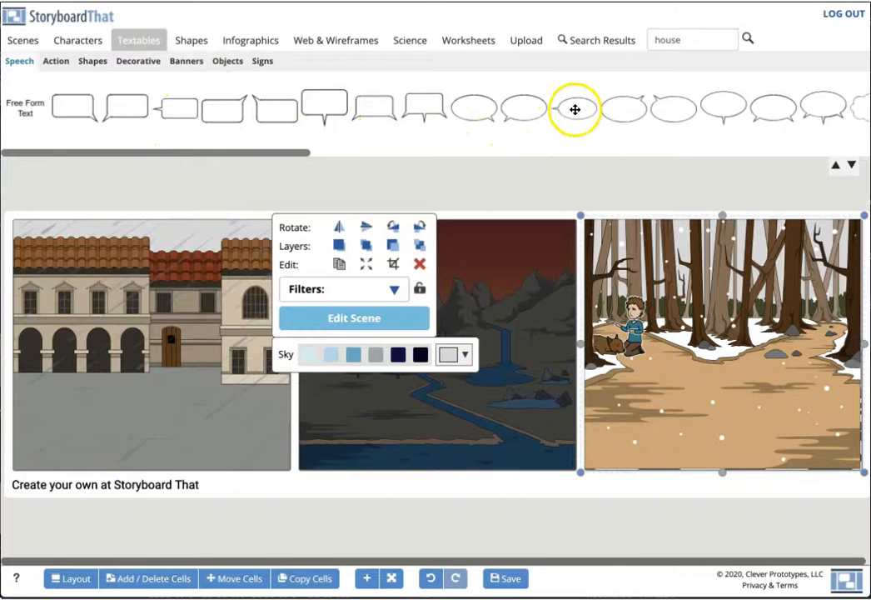
left_click_drag(583, 108, 681, 290)
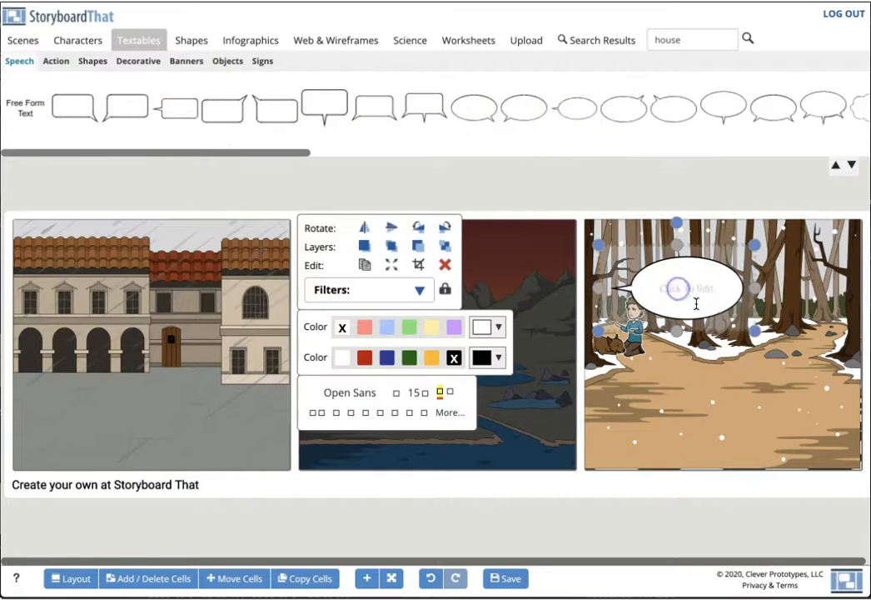
left_click(675, 243)
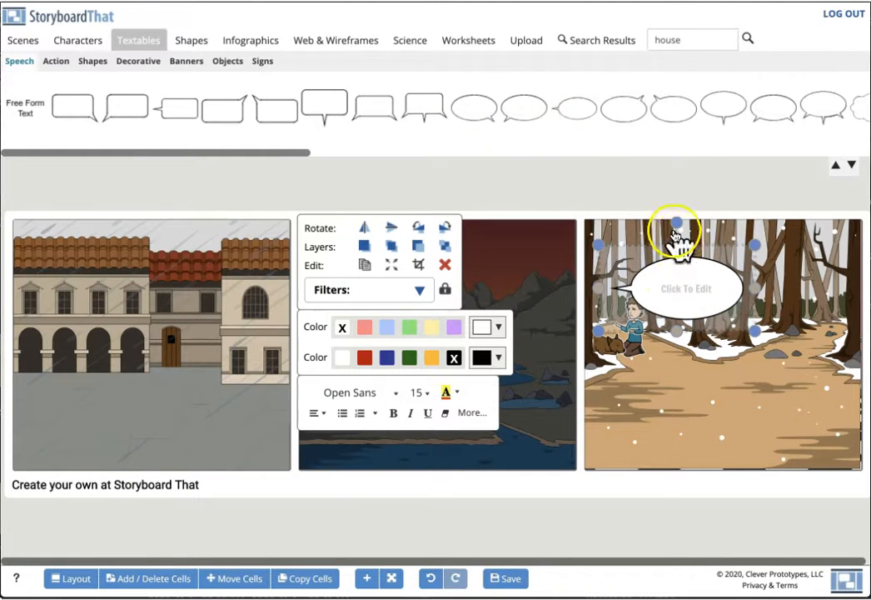
left_click_drag(679, 241, 670, 218)
left_click_drag(605, 254, 643, 265)
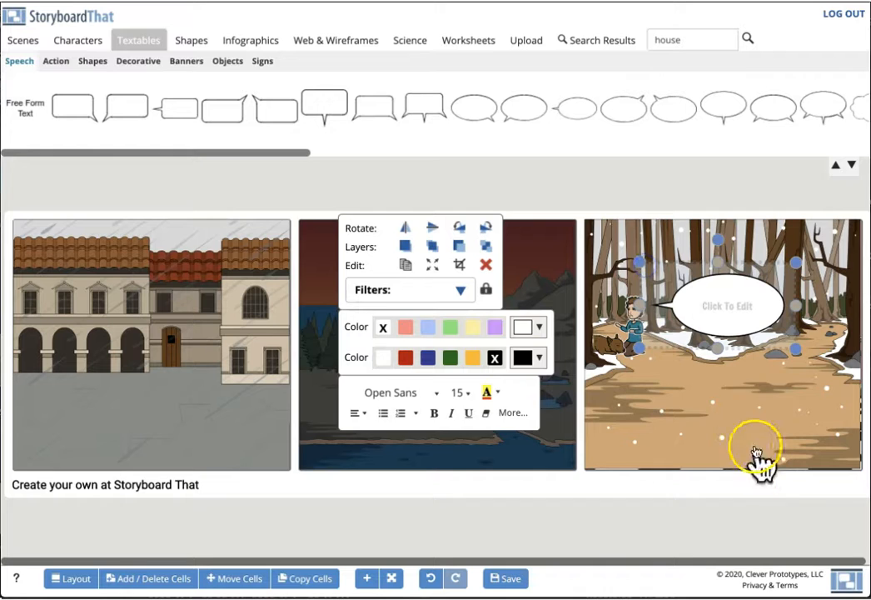
Step: Stretch the forest scene slightly downward and to the right so it fills the third cell
left_click(738, 417)
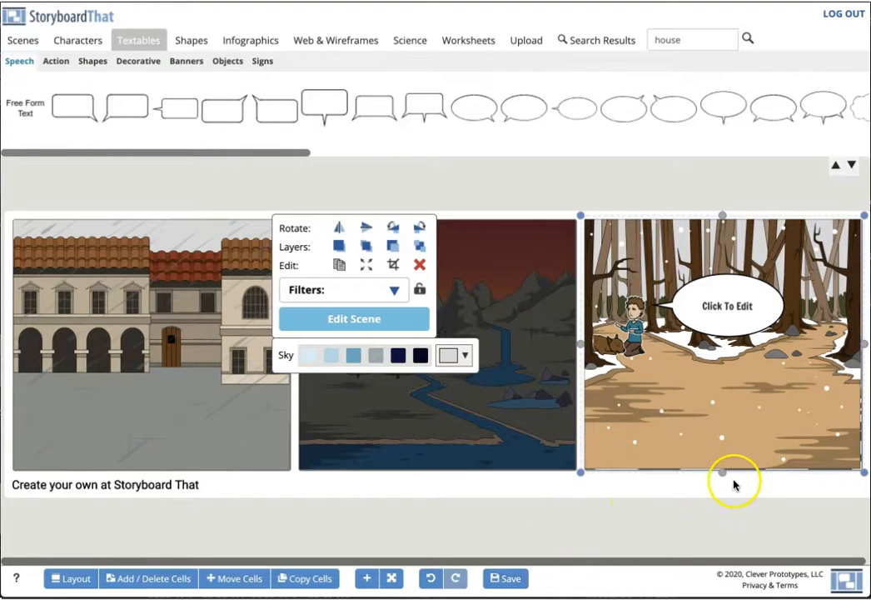
left_click_drag(722, 470, 723, 475)
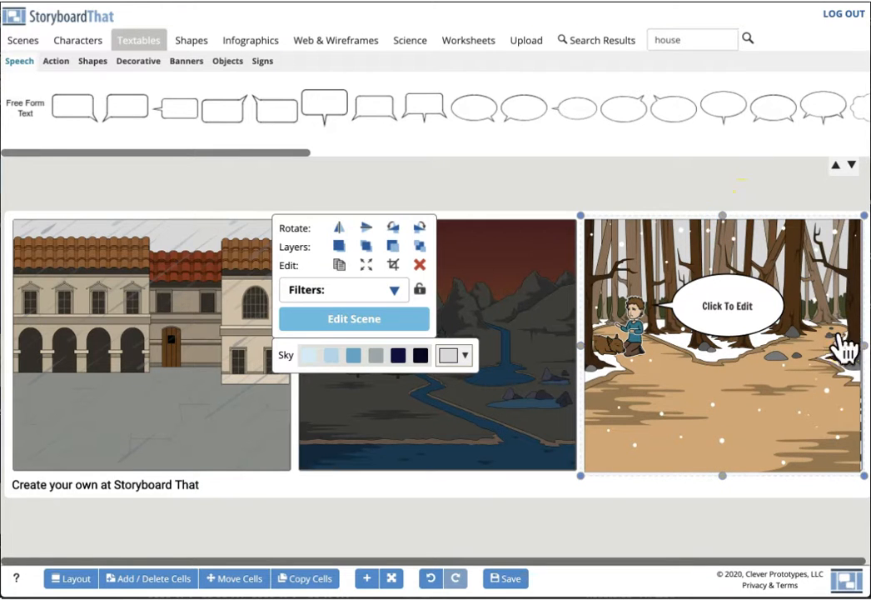
left_click_drag(865, 345, 868, 346)
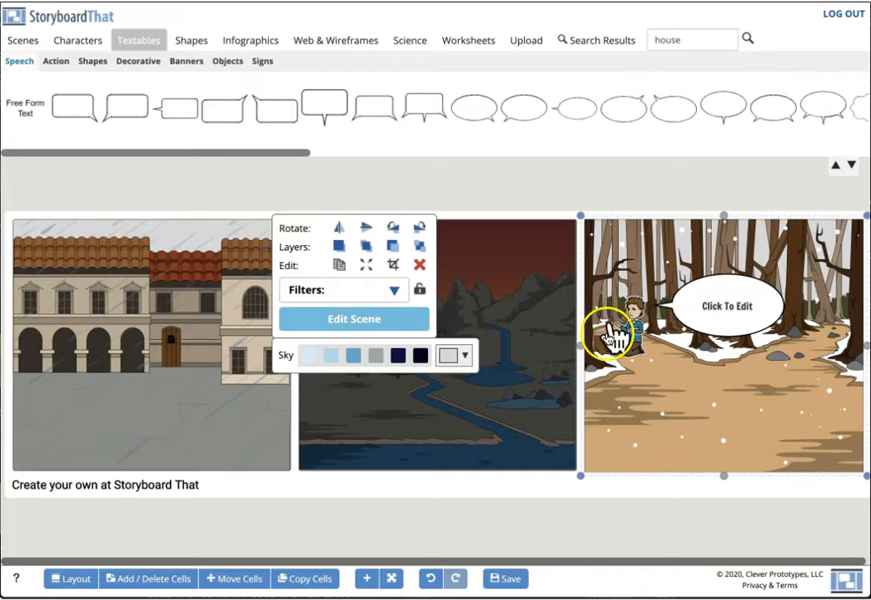
Step: Change the cell layout to Cell & Description and go through the three description boxes
left_click(70, 581)
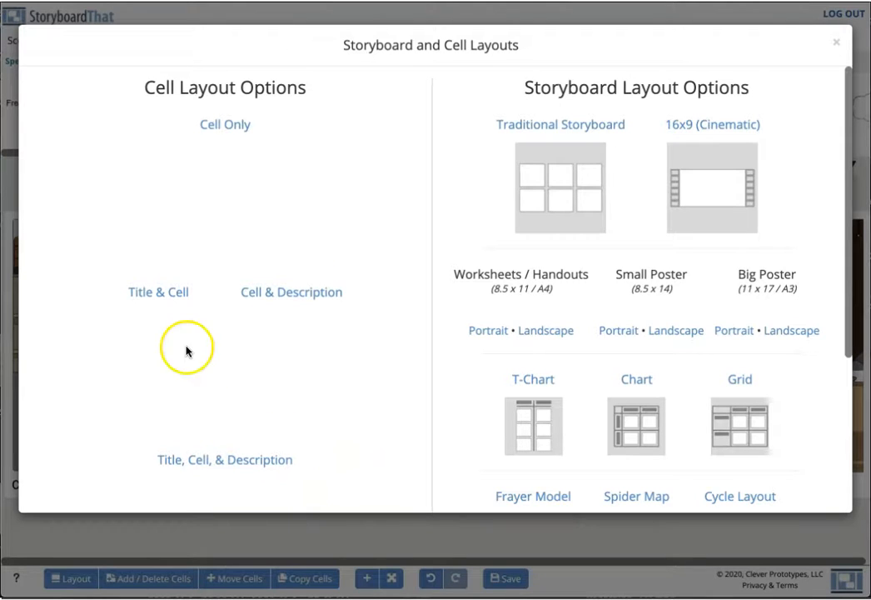
left_click(298, 296)
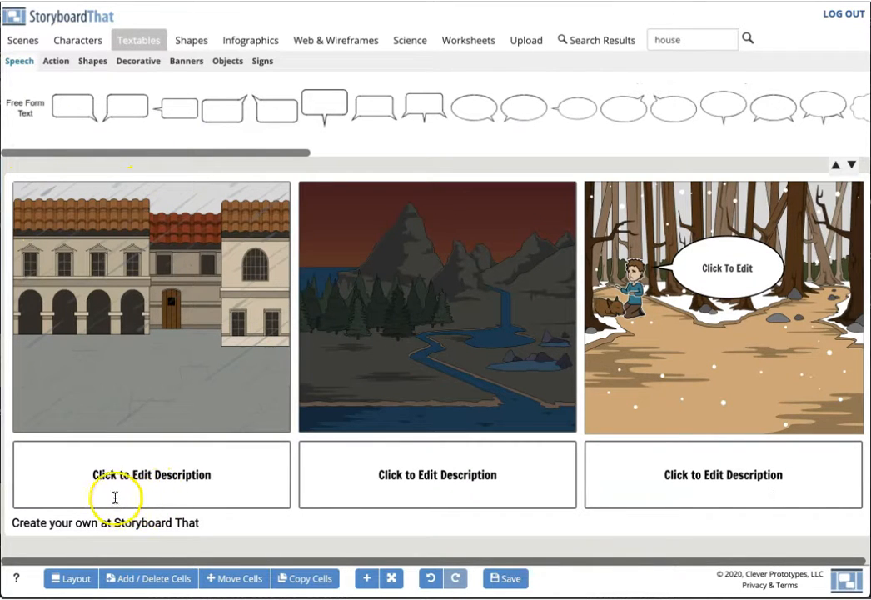
left_click(235, 485)
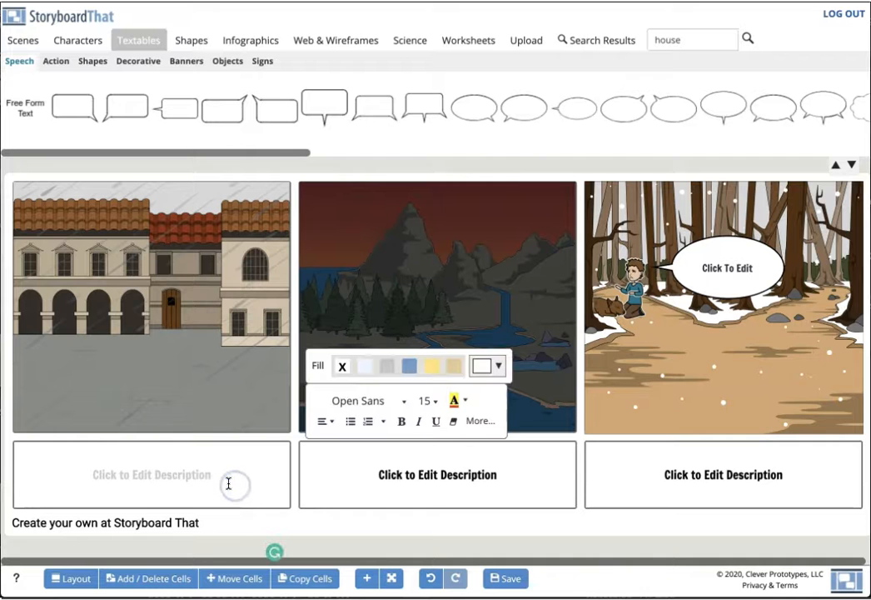
left_click(394, 483)
left_click(667, 488)
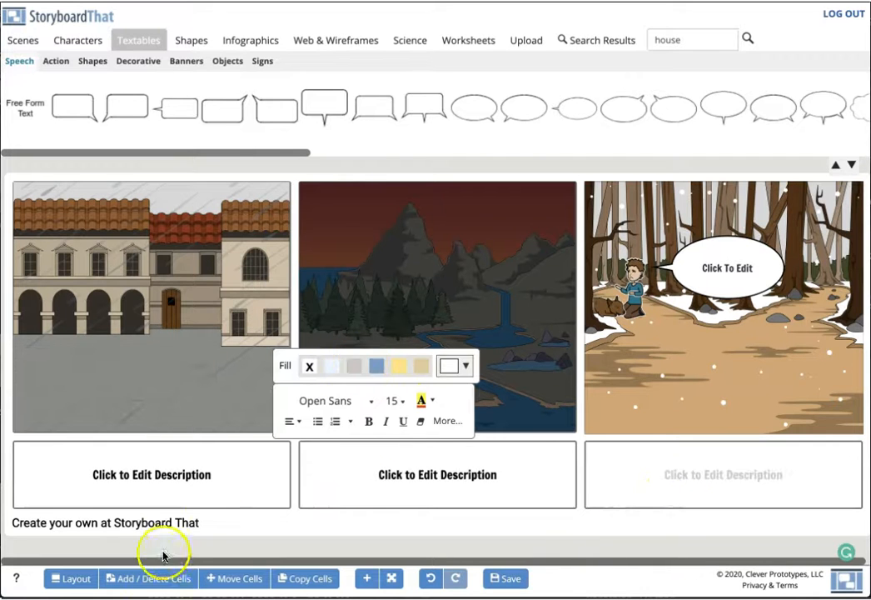
Step: Expand the storyboard to a 3 x 2 grid of cells and look over the added row
left_click(156, 578)
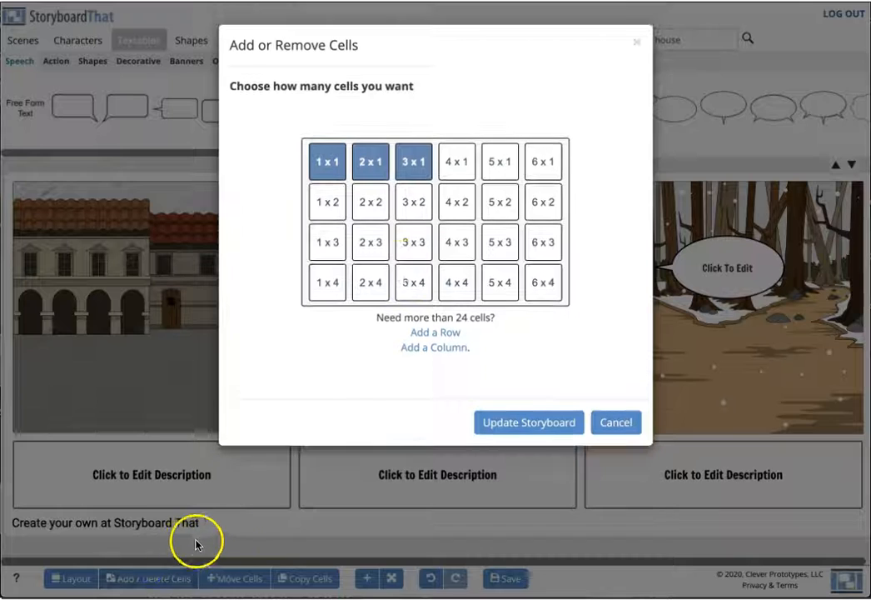
left_click(327, 208)
left_click(369, 210)
left_click(411, 206)
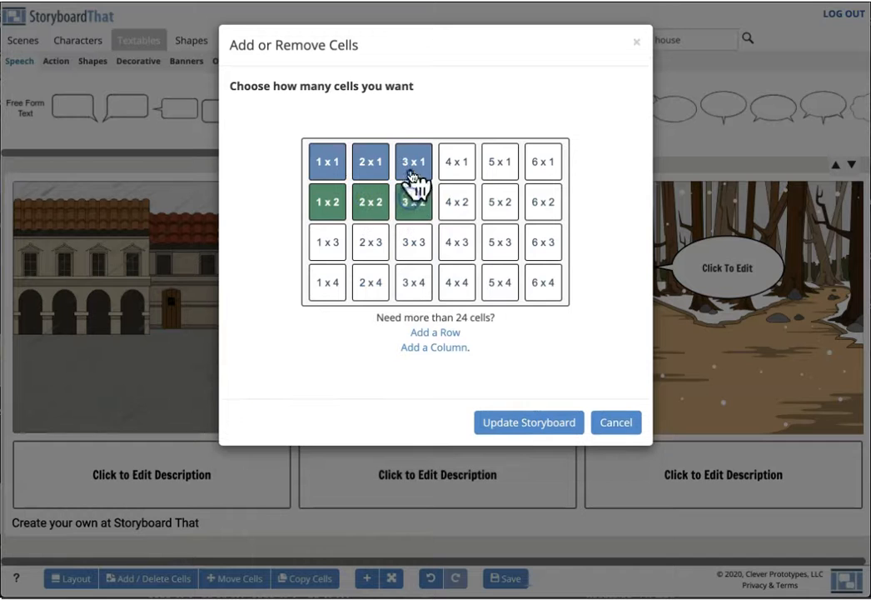
left_click(533, 423)
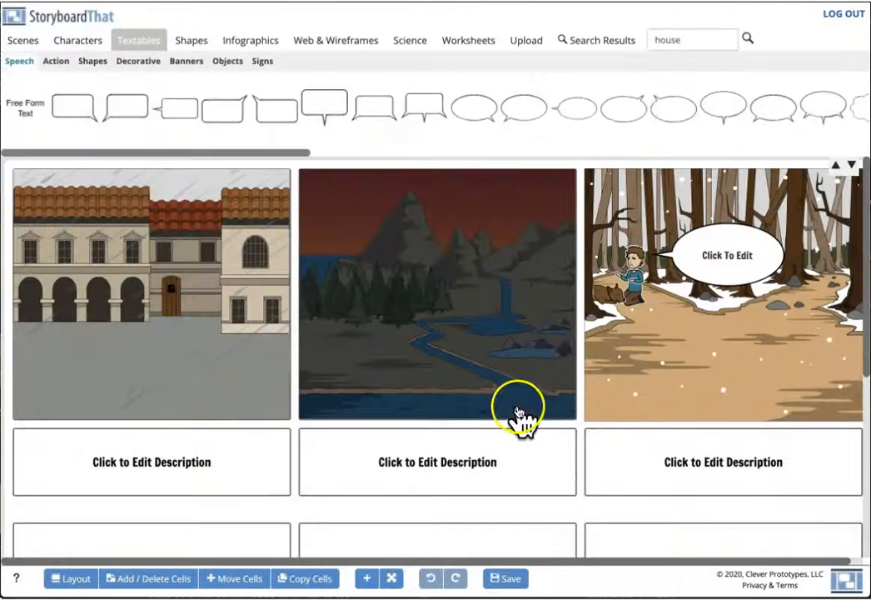
scroll(519, 414, "down", 4)
scroll(515, 408, "up", 2)
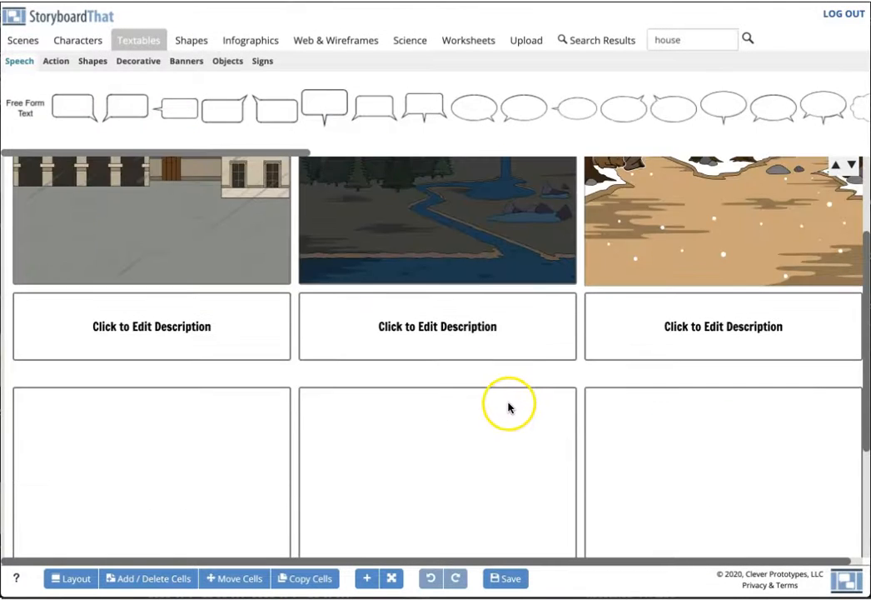
scroll(508, 407, "up", 2)
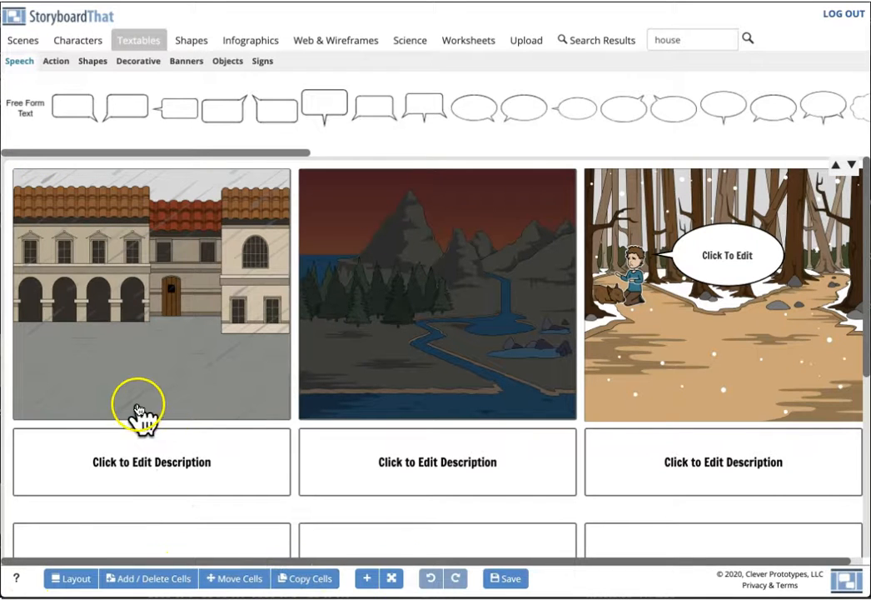
Step: Browse the Shapes, Infographics, Web & Wireframes, Science, Worksheets, Upload, Scenes, Textables and Characters collections, dismissing the save reminder
left_click(195, 42)
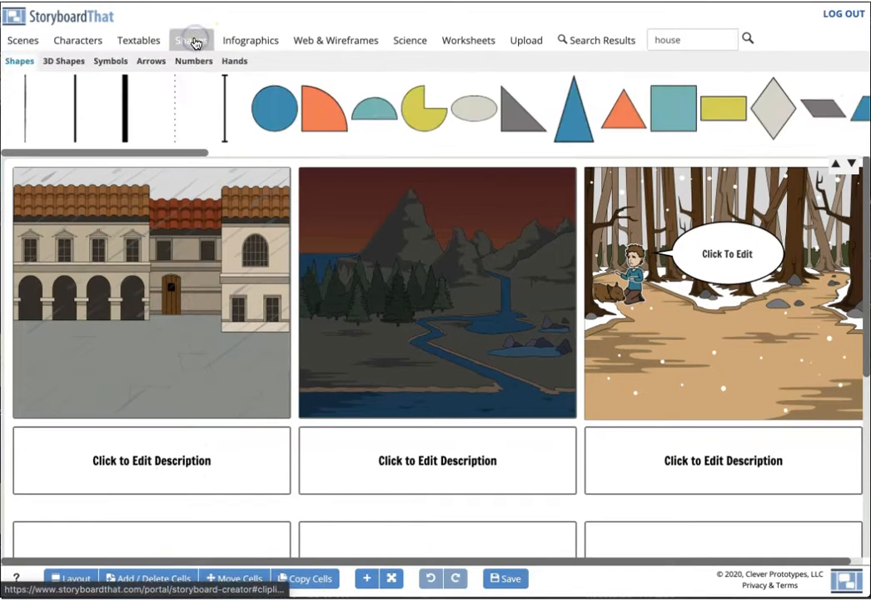
left_click(261, 42)
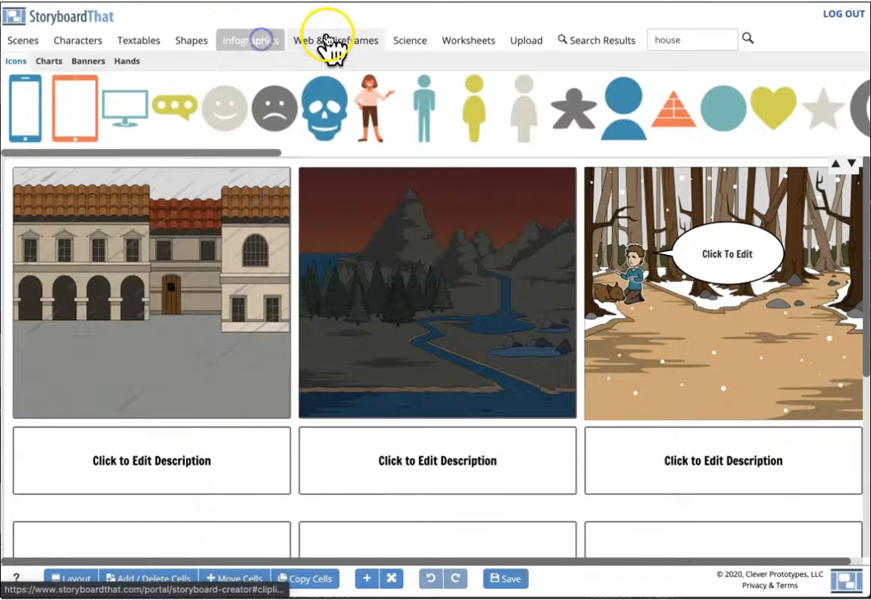
left_click(335, 40)
left_click(395, 39)
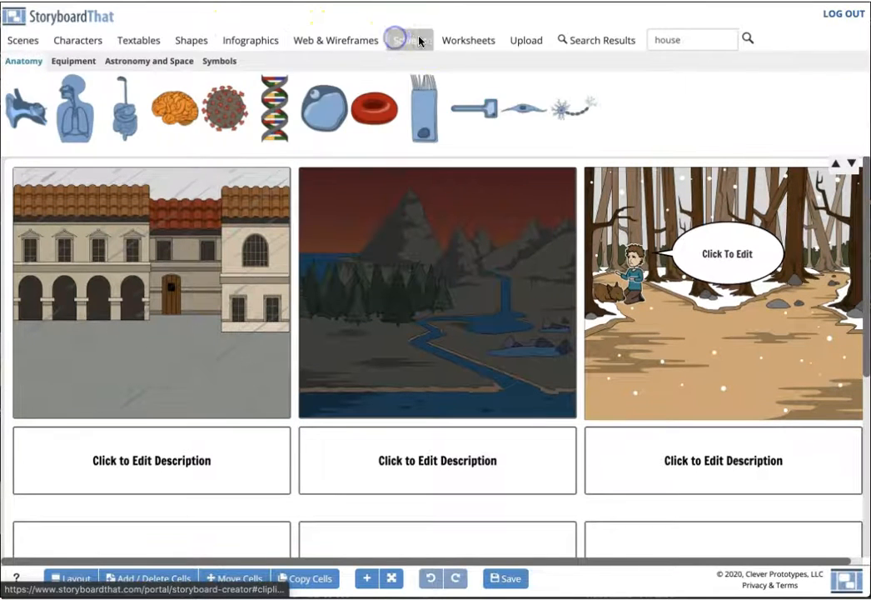
left_click(461, 39)
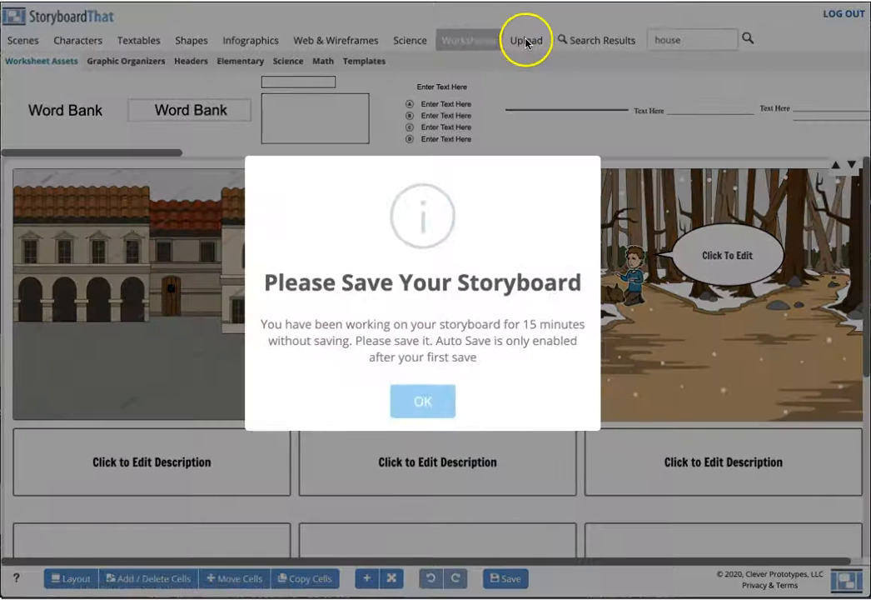
left_click(448, 399)
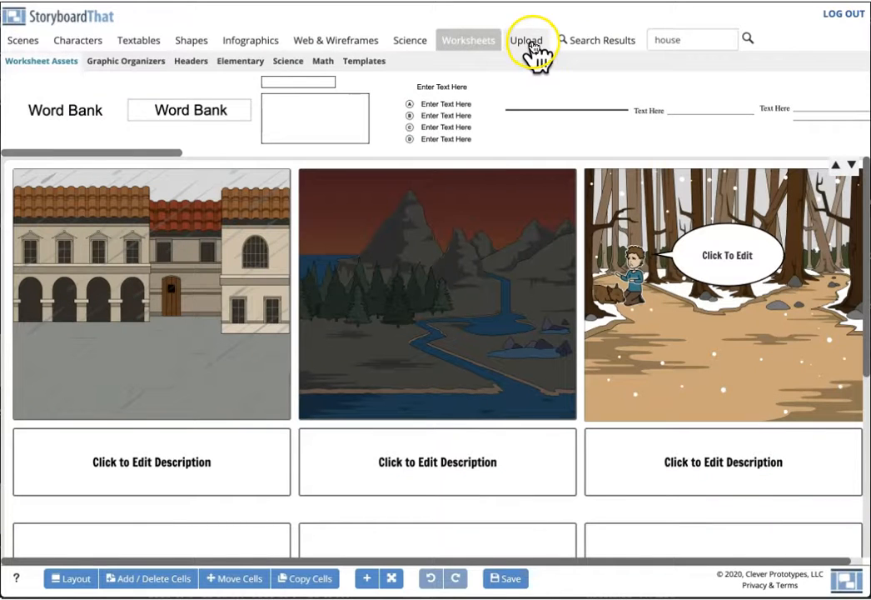
left_click(530, 42)
left_click(77, 39)
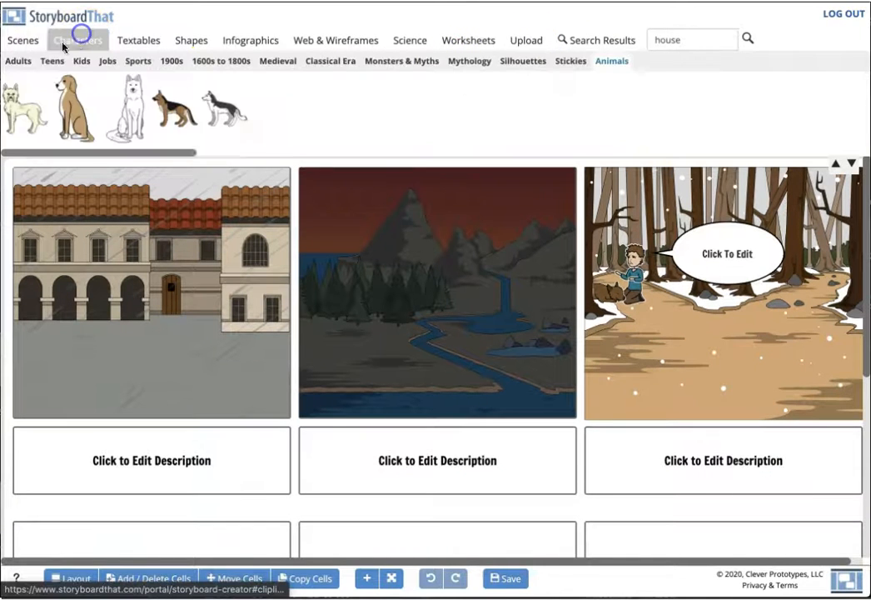
left_click(27, 42)
left_click(137, 39)
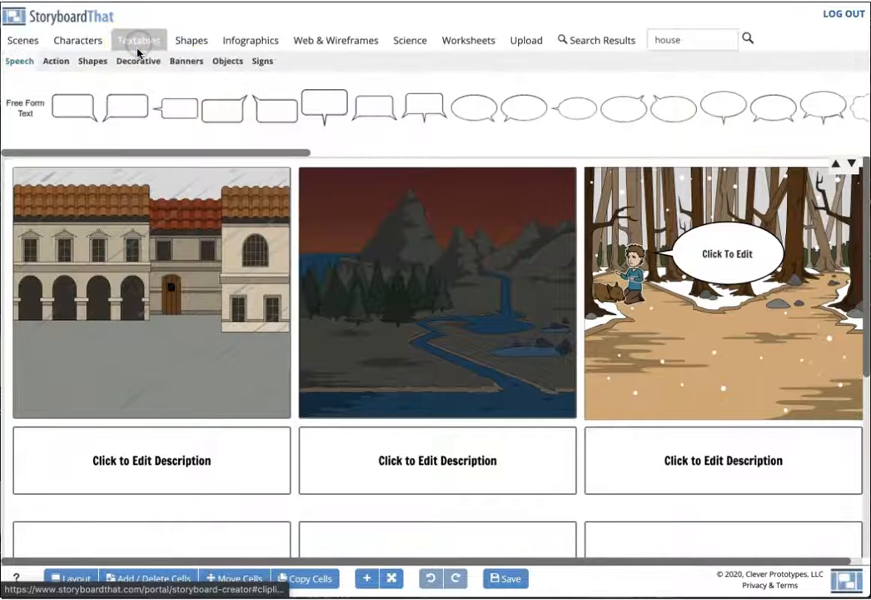
left_click(83, 46)
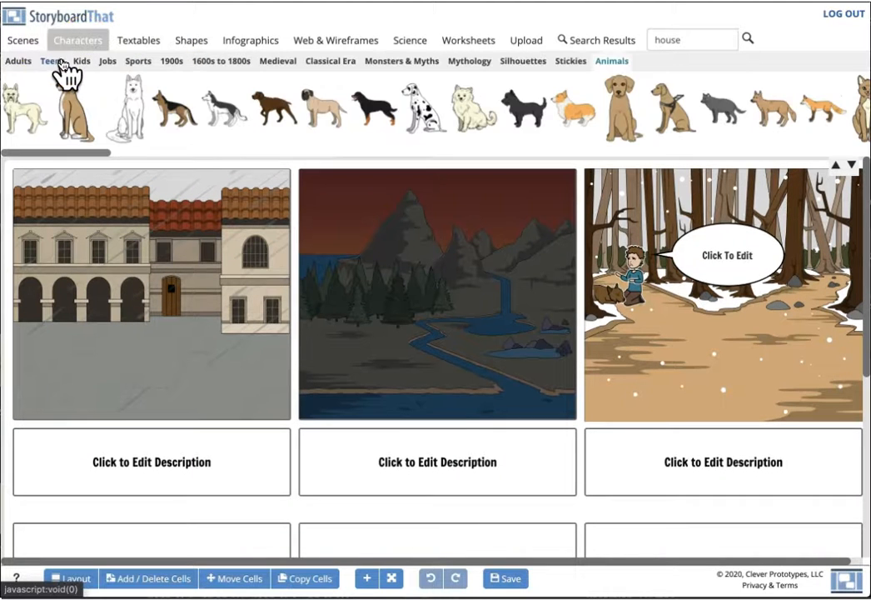
Step: Add the torn parchment from the textable objects to the upper part of the first cell and make it smaller
left_click(134, 42)
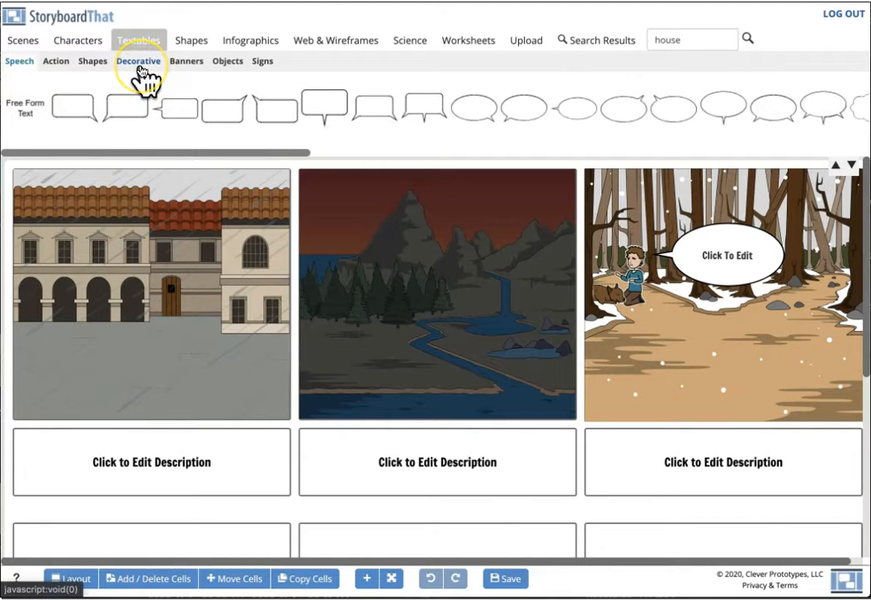
left_click(186, 67)
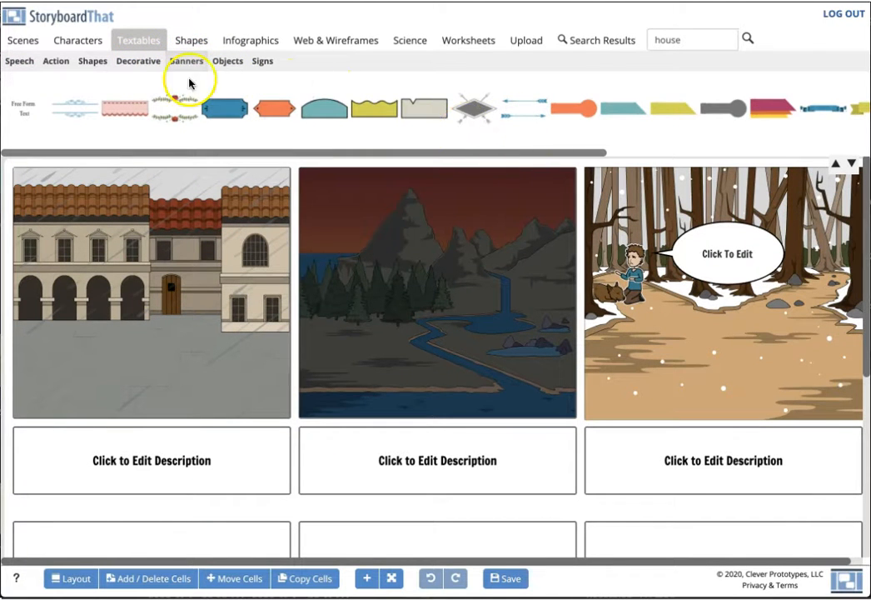
left_click(140, 71)
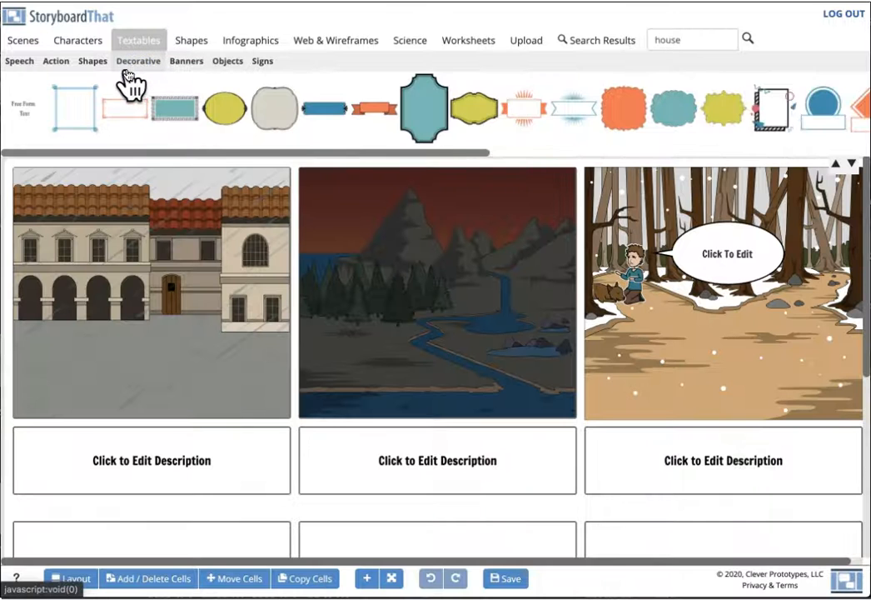
left_click(94, 66)
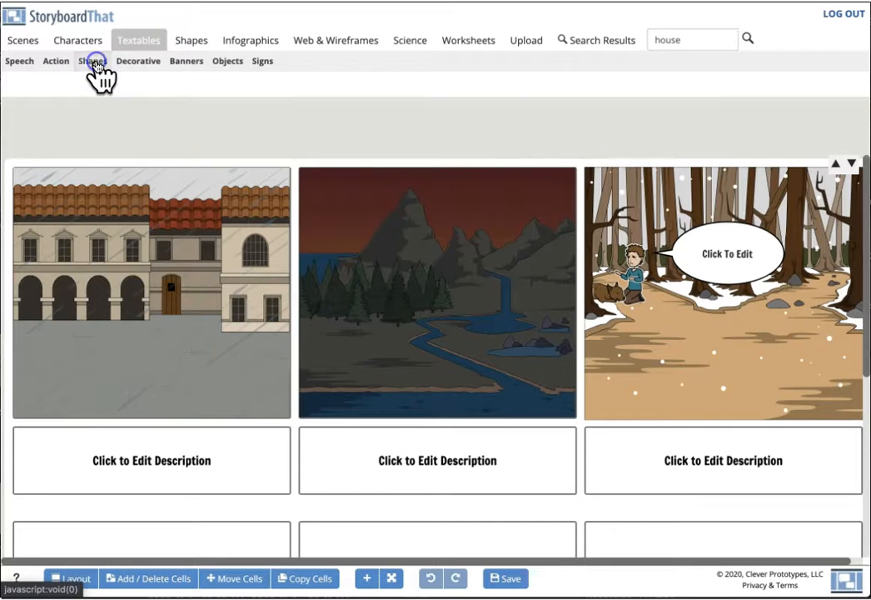
left_click(225, 63)
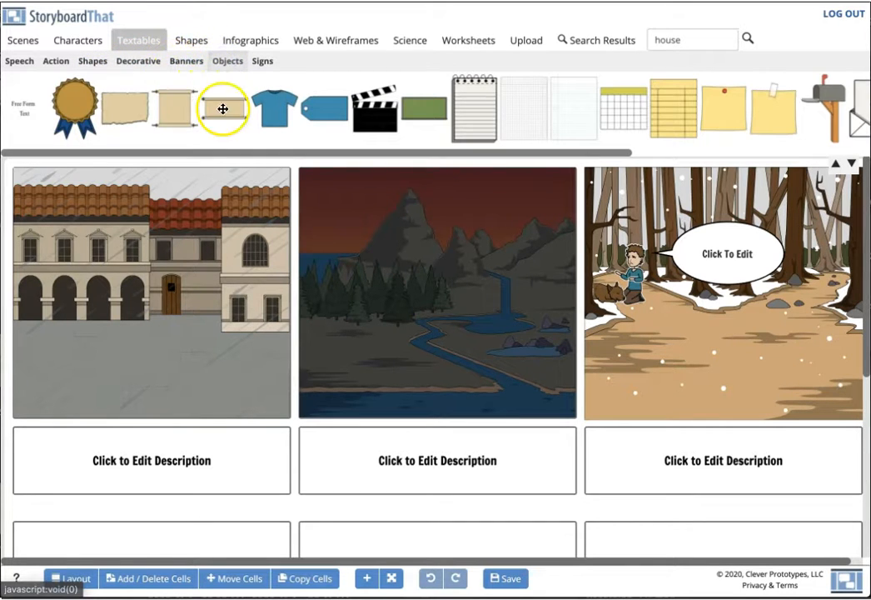
left_click_drag(136, 109, 188, 241)
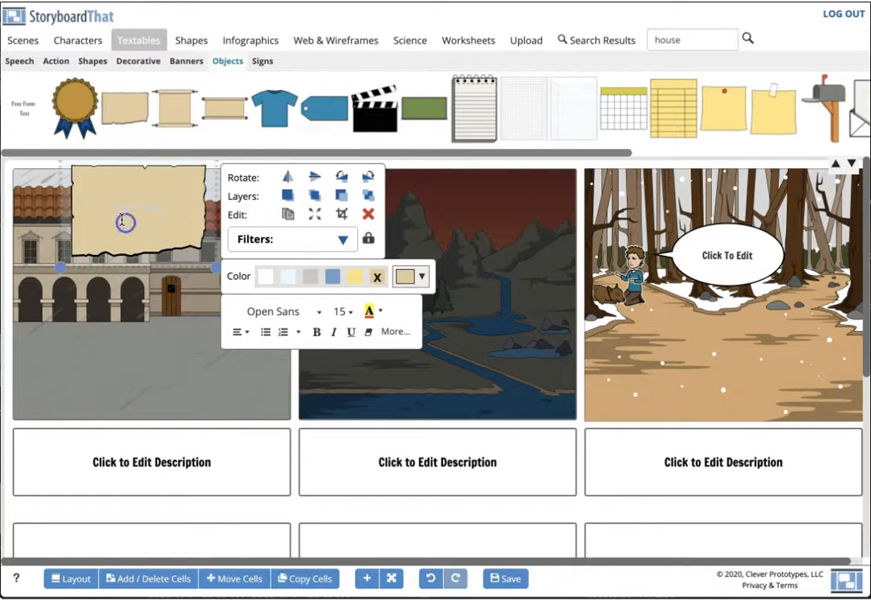
left_click_drag(64, 267, 118, 248)
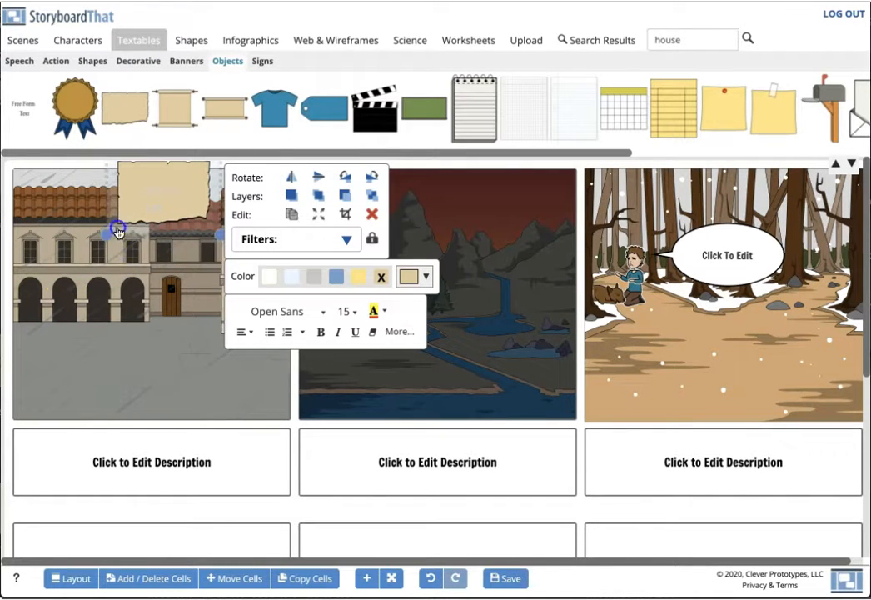
left_click_drag(173, 245, 159, 292)
Step: Open the saved storyboard "Saving the Liberty Bell" from the storyboard list and start editing it
scroll(456, 458, "down", 1)
scroll(456, 458, "up", 1)
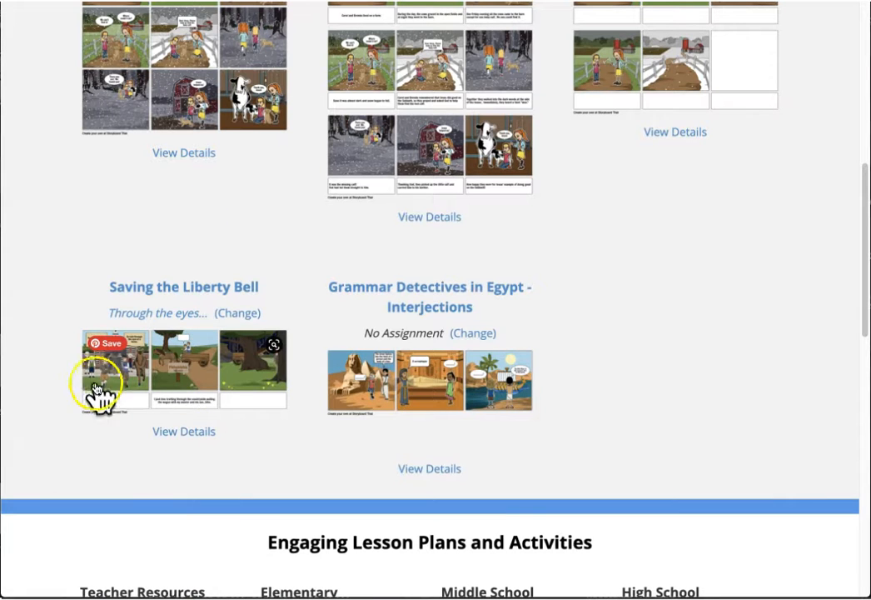
left_click(185, 431)
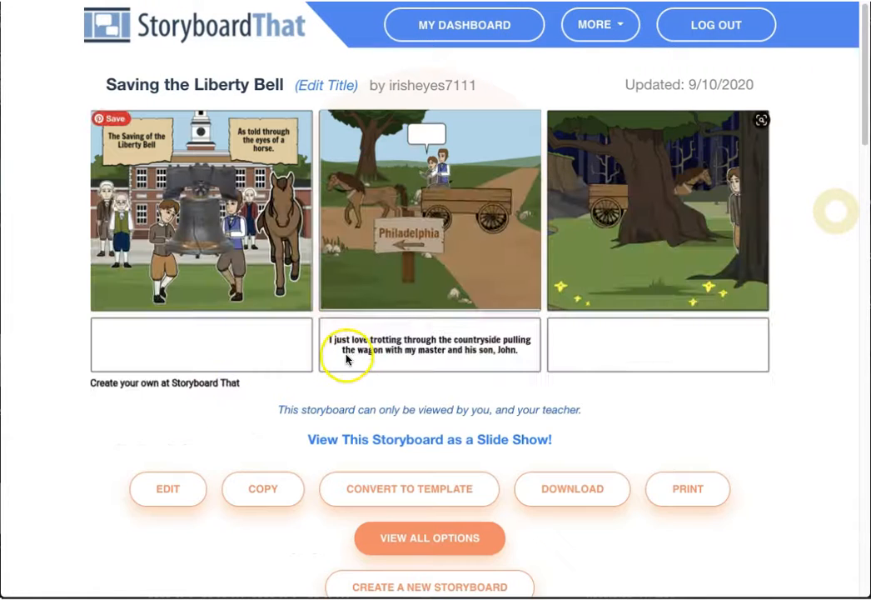
left_click(212, 248)
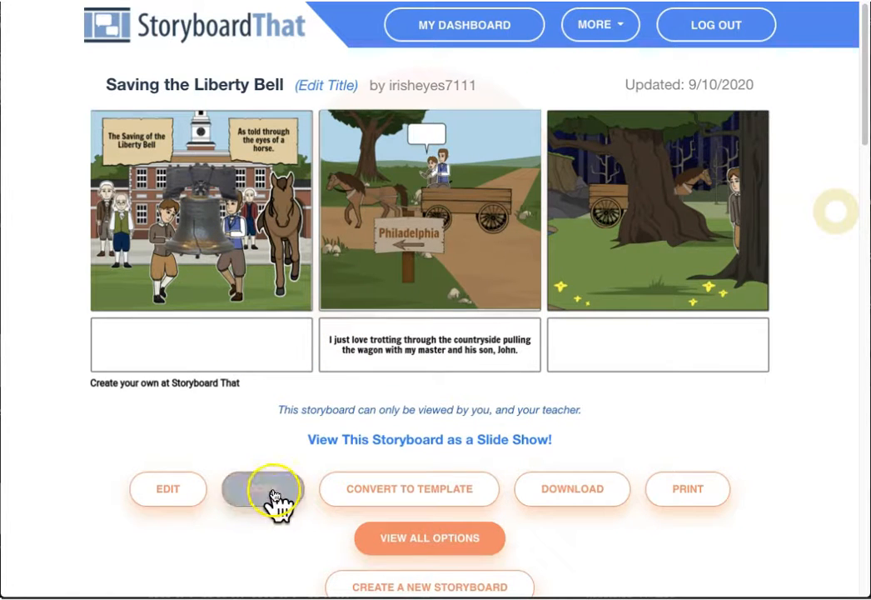
left_click(169, 489)
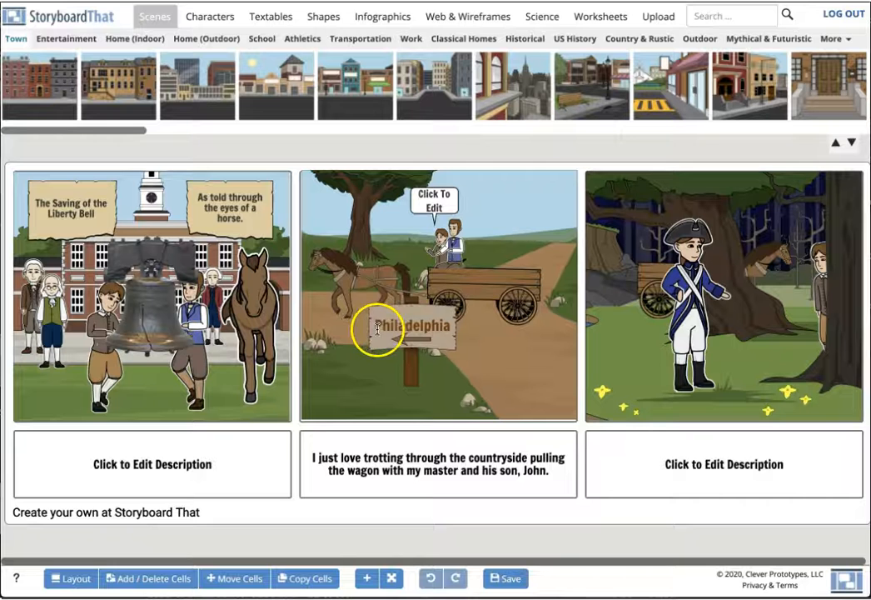
Step: Nudge the Liberty Bell slightly upward between the two boys carrying it in the first cell
left_click(155, 321)
mouse_move(155, 321)
left_mouse_down()
mouse_move(142, 313)
mouse_move(179, 339)
mouse_move(160, 327)
mouse_move(175, 325)
mouse_move(171, 333)
mouse_move(158, 318)
left_mouse_up()
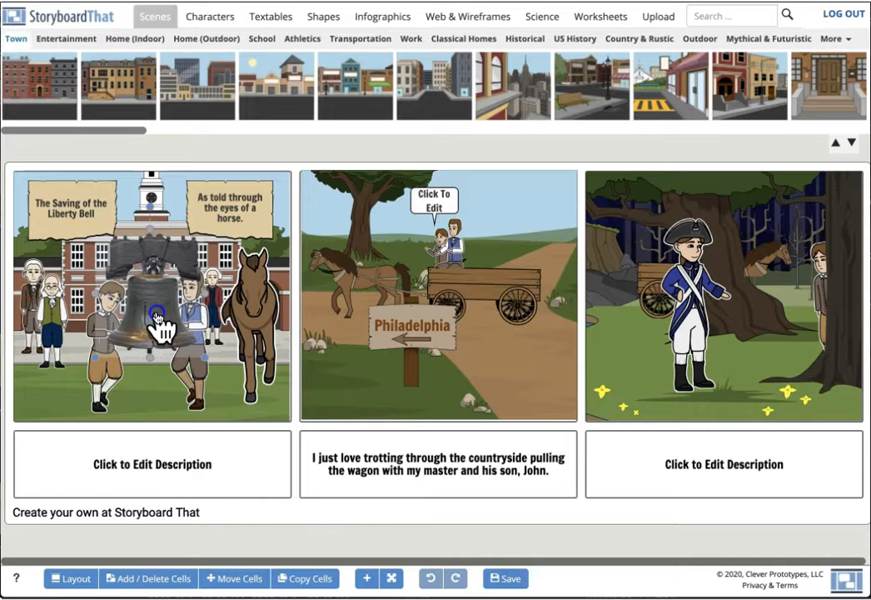
left_click(156, 315)
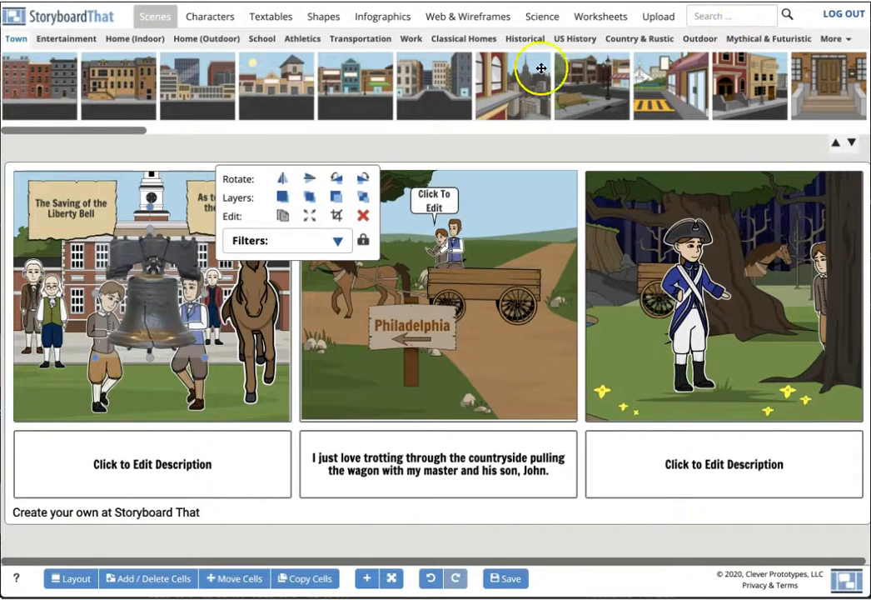
mouse_move(167, 338)
left_mouse_down()
mouse_move(79, 278)
mouse_move(62, 281)
mouse_move(140, 263)
mouse_move(169, 314)
mouse_move(161, 320)
left_mouse_up()
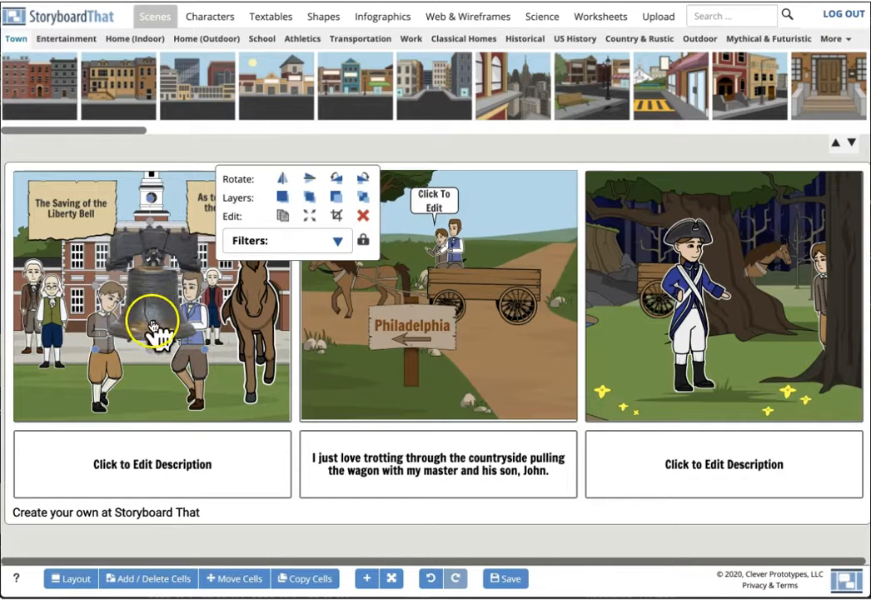
left_click(151, 315)
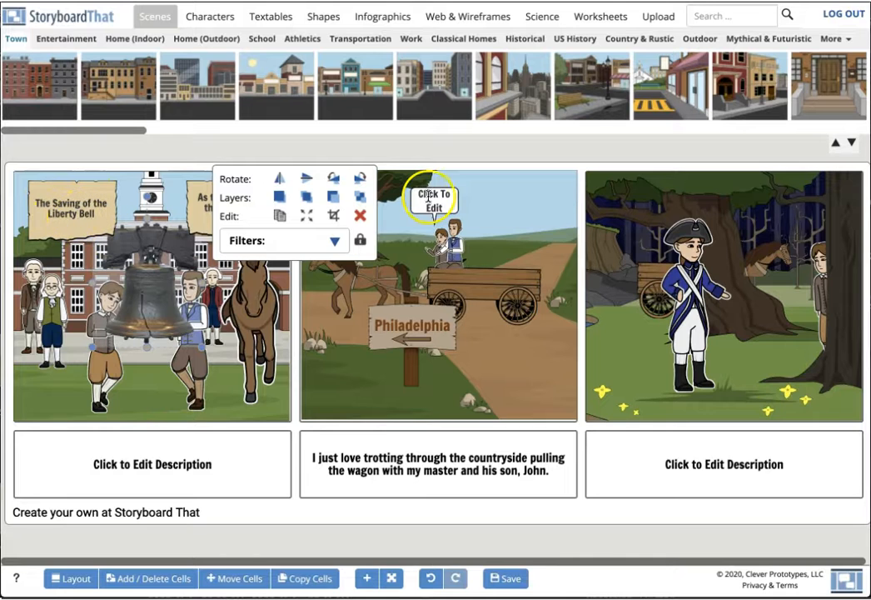
Step: Examine the boy sitting in the wagon, the forest scene and the boy behind the tree by selecting each one
left_click_drag(444, 246, 450, 271)
left_click(447, 265)
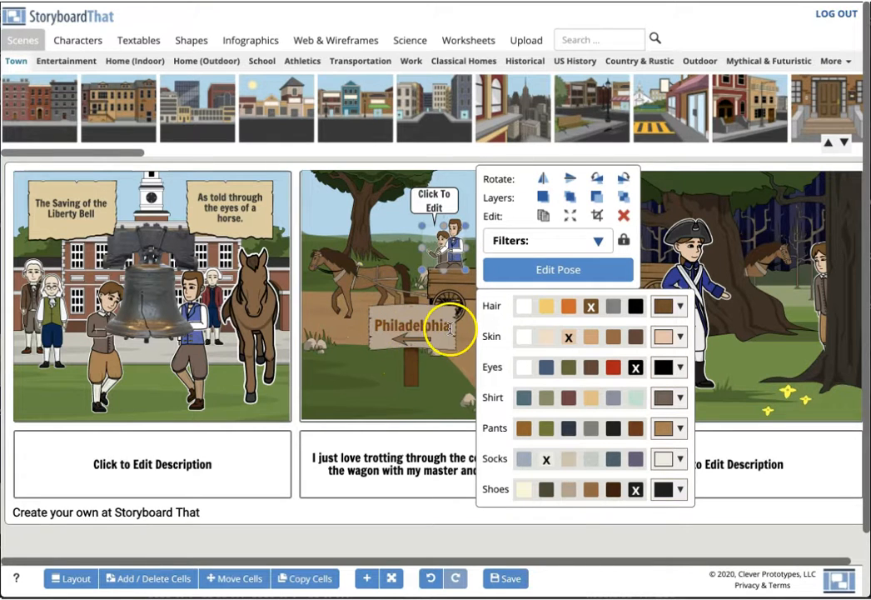
left_click(702, 195)
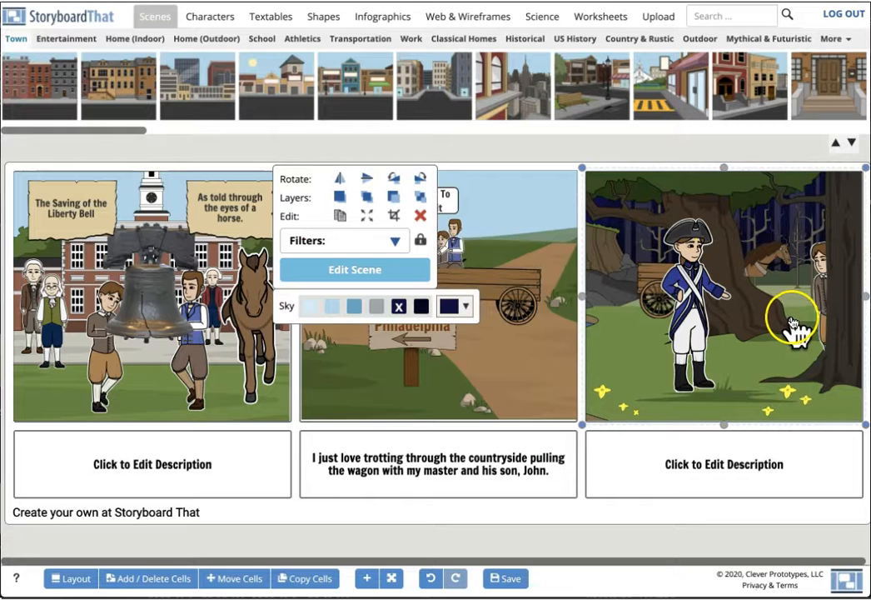
mouse_move(821, 299)
left_mouse_down()
mouse_move(788, 301)
mouse_move(828, 313)
mouse_move(824, 290)
left_mouse_up()
Step: Move the soldier in the third cell in front of the wagon, duplicate him and place the copy beside him
left_click_drag(702, 279, 658, 271)
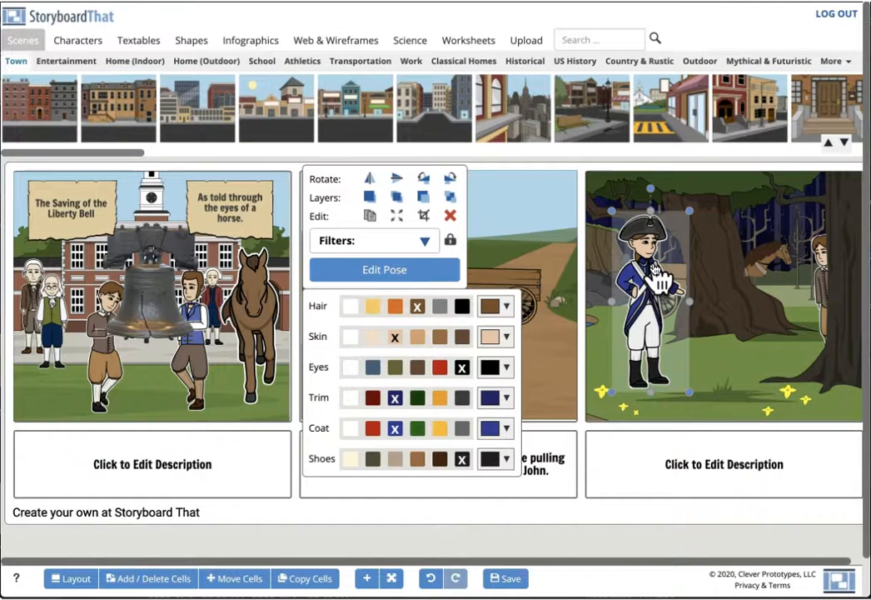
left_click(655, 270)
left_click(370, 218)
left_click_drag(672, 329, 714, 309)
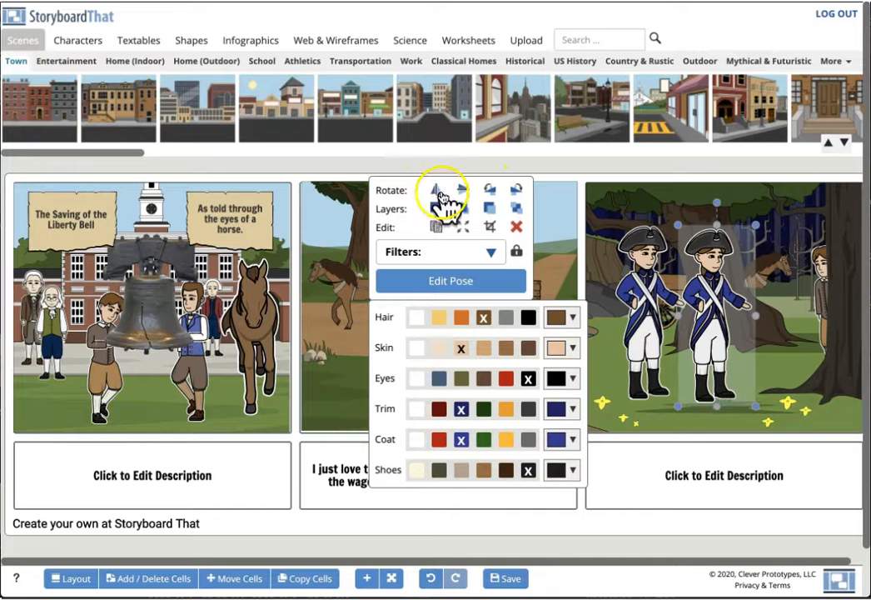
Step: Flip the copied soldier horizontally and adjust his position so that he faces the original
left_click(729, 323)
left_click_drag(725, 327, 732, 331)
left_click(732, 331)
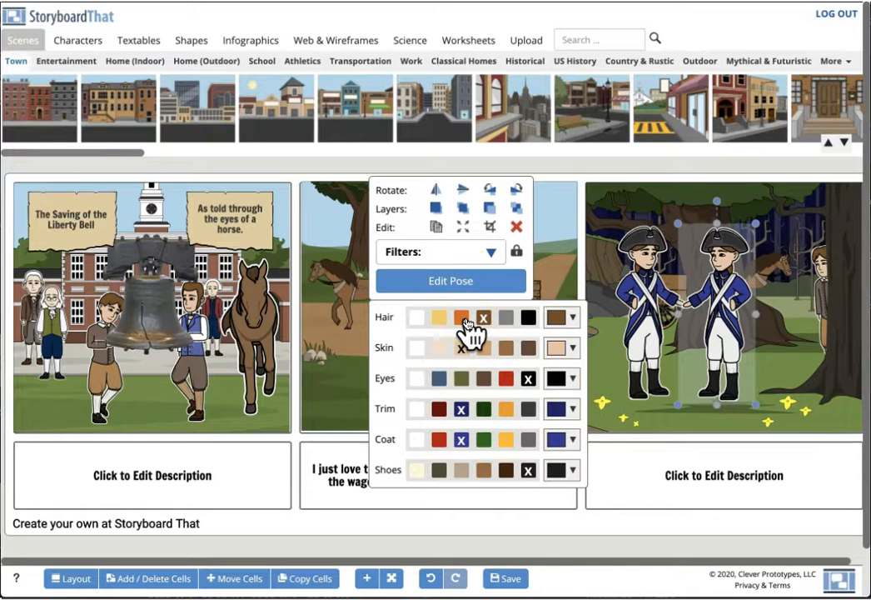
Step: Recolor the copied soldier with yellow blond hair and a paler skin tone
left_click(439, 318)
left_click(459, 350)
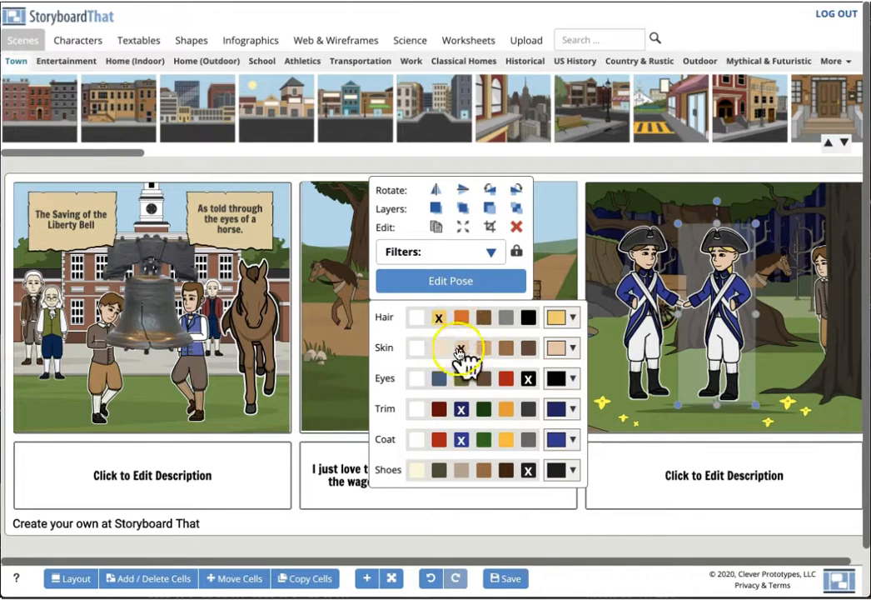
left_click(439, 349)
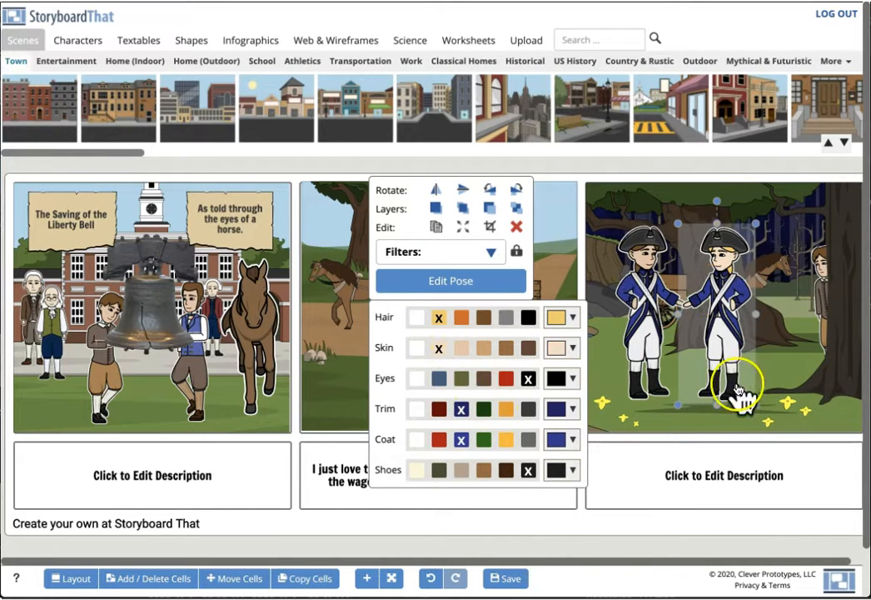
Step: Adjust the dark-haired soldier's position slightly and repose the blond soldier with his left arm up and one leg bent
left_click(630, 335)
left_click_drag(627, 330, 628, 332)
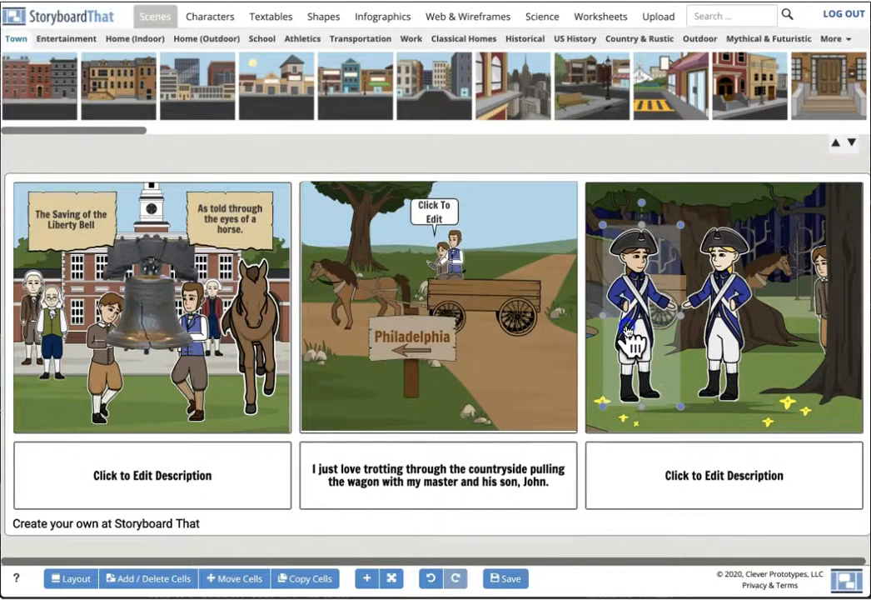
left_click(715, 327)
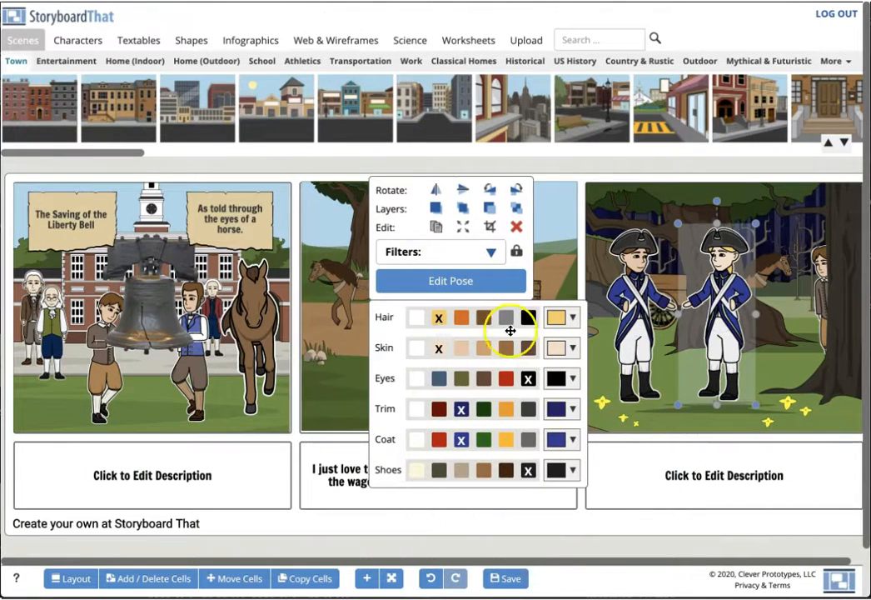
left_click(463, 281)
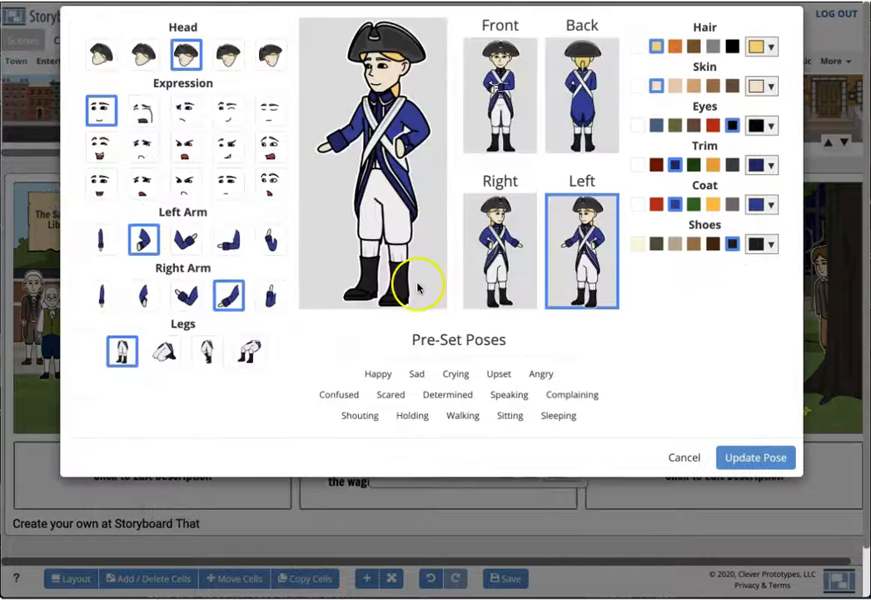
left_click(198, 246)
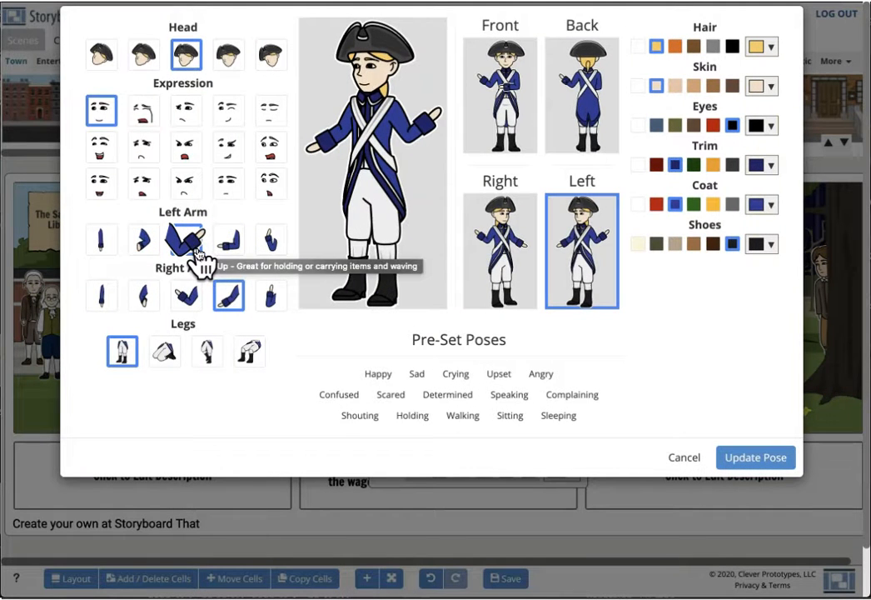
left_click(206, 348)
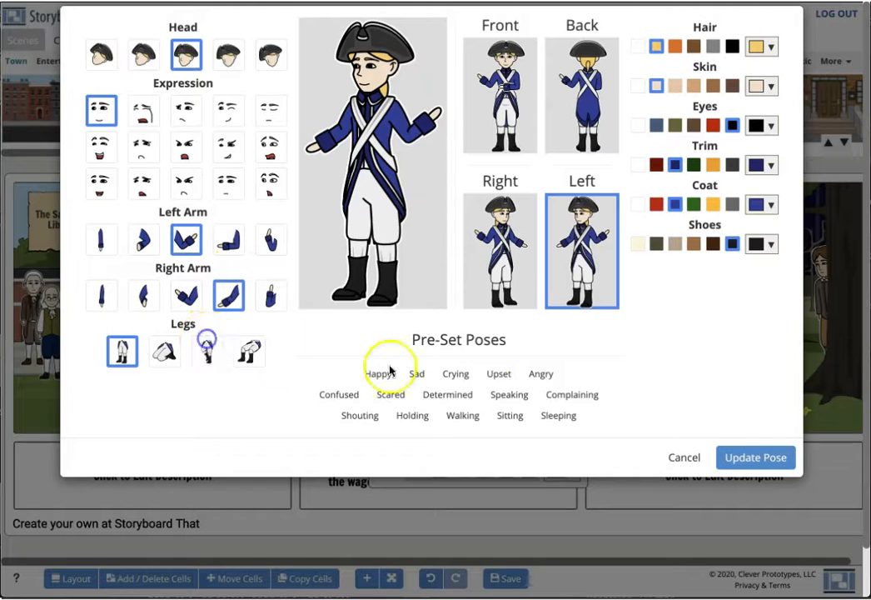
left_click(750, 460)
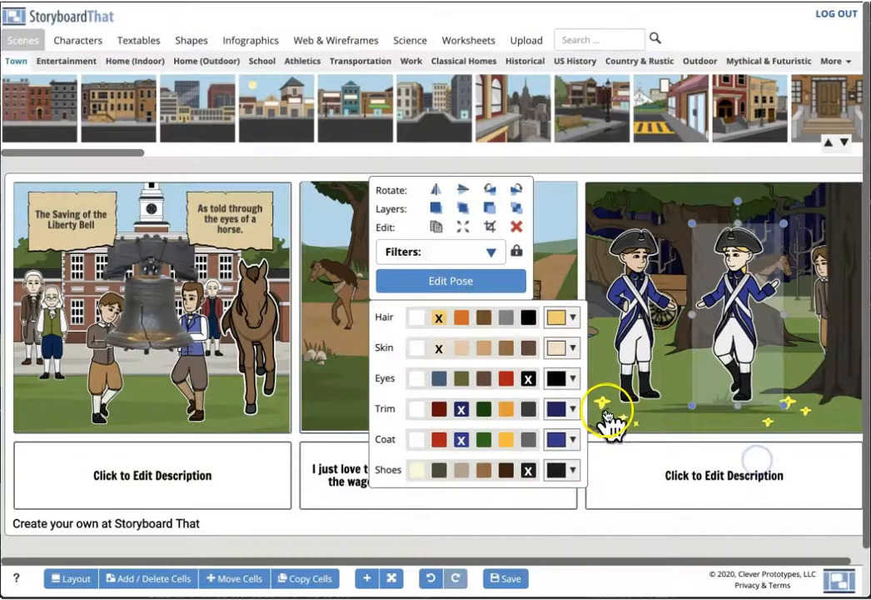
left_click(677, 369)
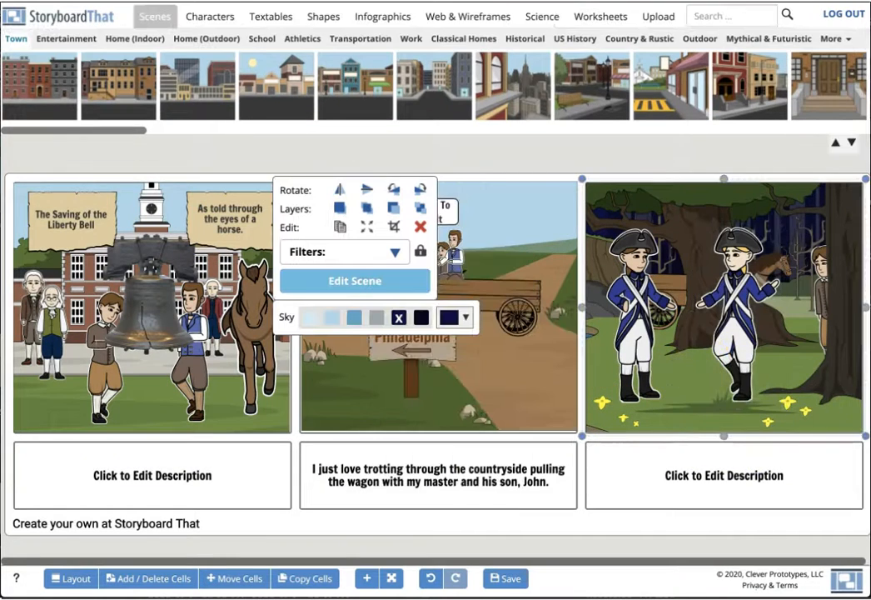
Step: Shrink the blond soldier slightly and reposition both soldiers lower in the third cell, close together in front of the tree
left_click(739, 253)
mouse_move(786, 221)
left_mouse_down()
mouse_move(772, 253)
mouse_move(777, 236)
left_mouse_up()
left_click_drag(744, 327, 746, 328)
left_click(668, 383)
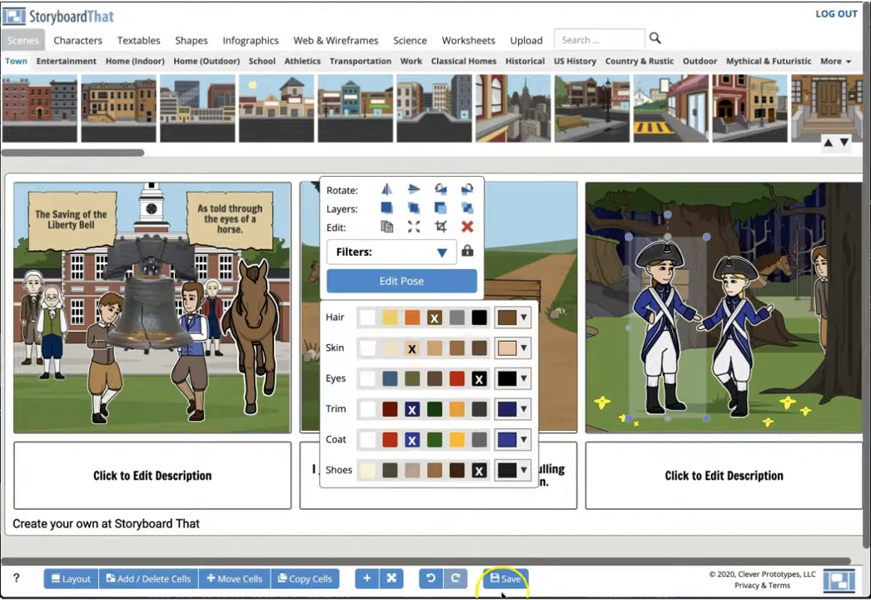
Step: Save the storyboard with Save & Exit and look over its page with the available options
left_click(509, 583)
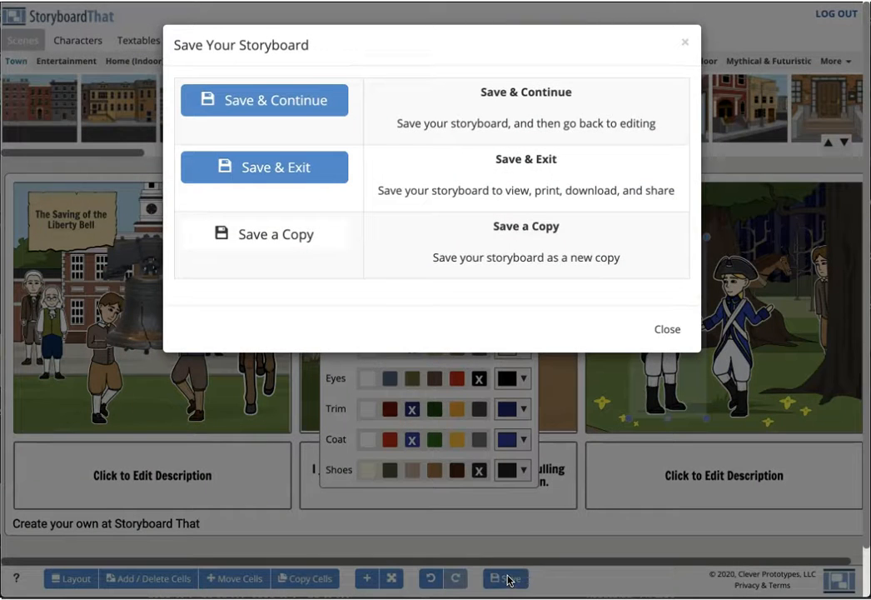
left_click(257, 174)
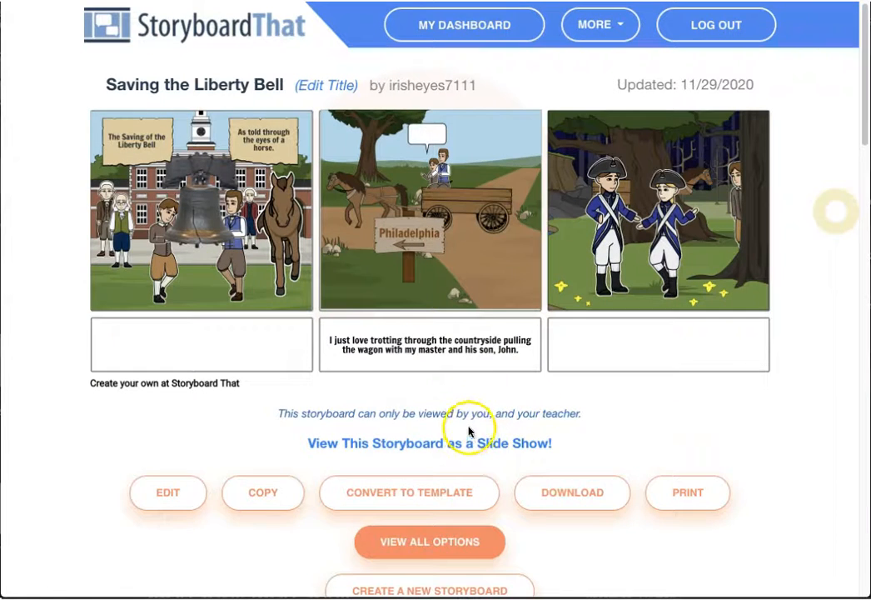
scroll(467, 308, "down", 5)
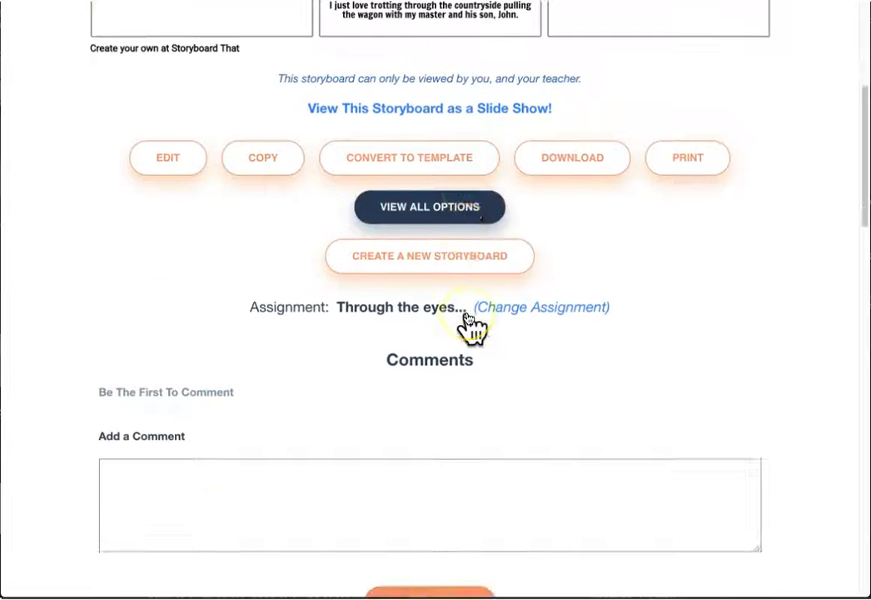
scroll(468, 321, "up", 5)
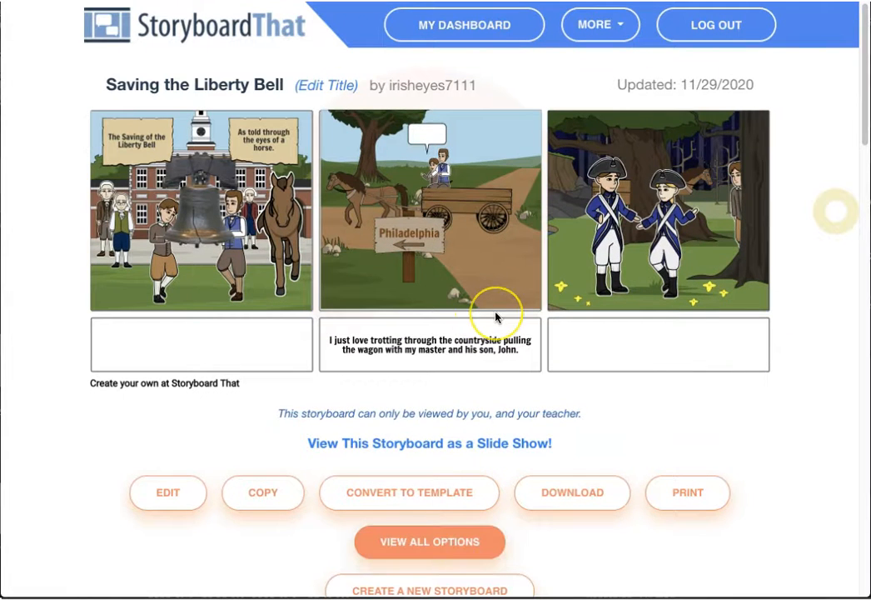